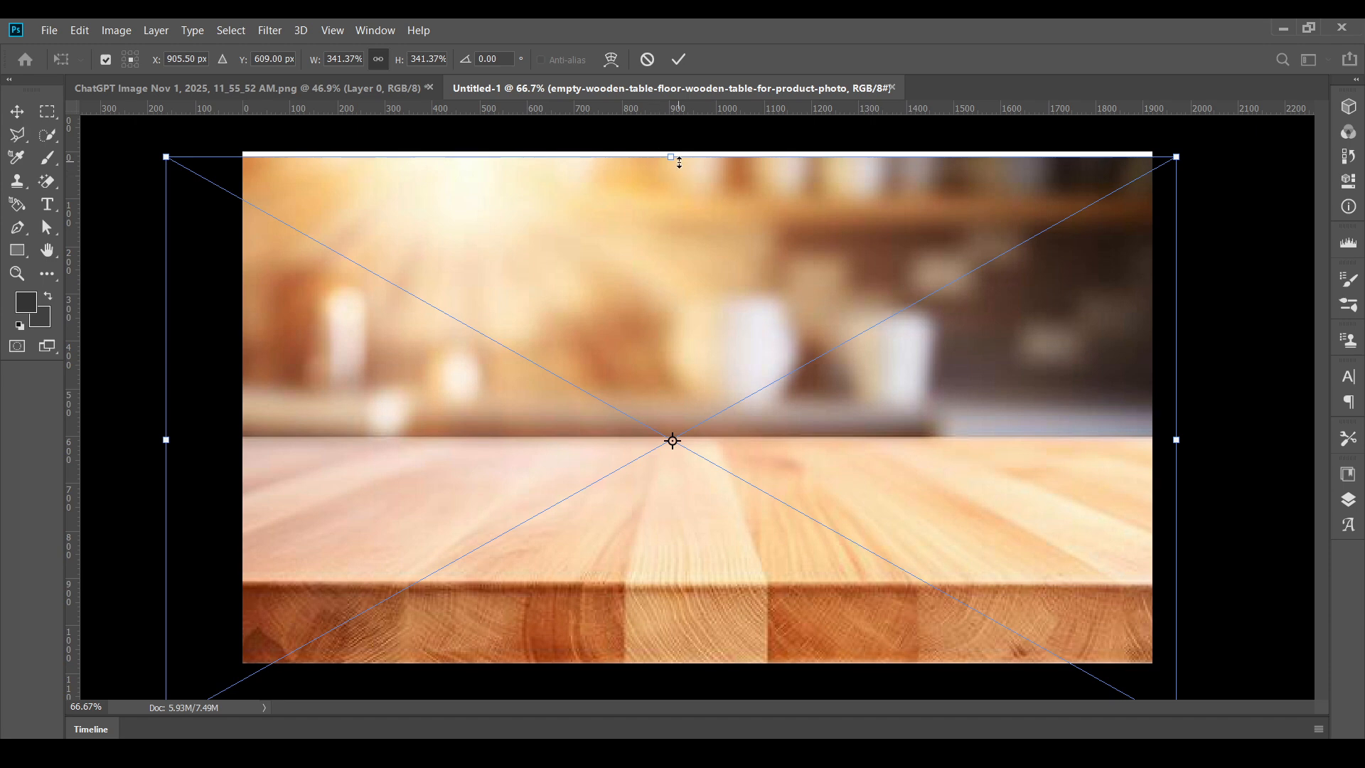
- Scale the placed wooden table photo to about 328%, align it with the canvas's top edge, and apply the transform
left_click_drag(674, 155, 673, 148)
mouse_move(668, 195)
left_mouse_down()
mouse_move(689, 193)
mouse_move(678, 190)
left_mouse_up()
left_click_drag(935, 415, 932, 418)
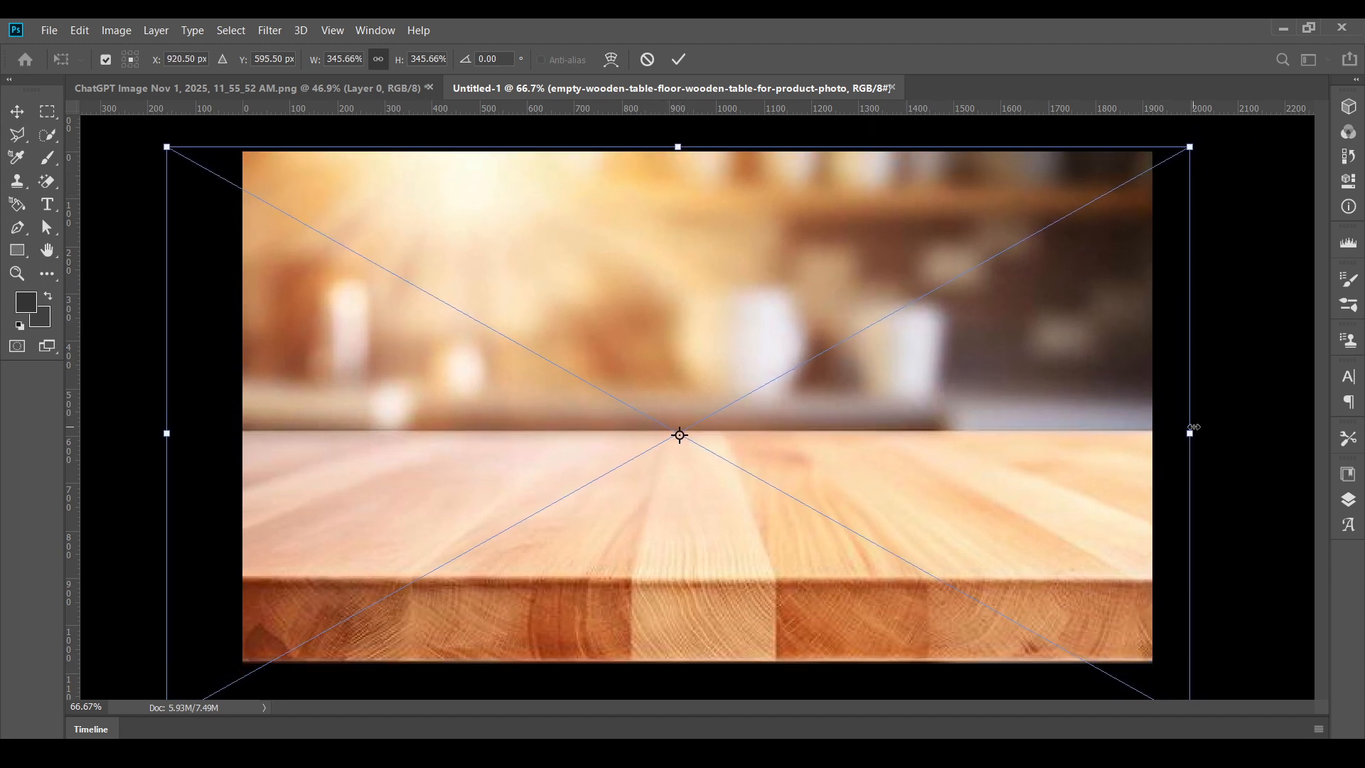
left_click_drag(1193, 427, 1158, 430)
left_click_drag(168, 431, 190, 428)
mouse_move(342, 432)
left_mouse_down()
mouse_move(359, 415)
mouse_move(359, 428)
left_mouse_up()
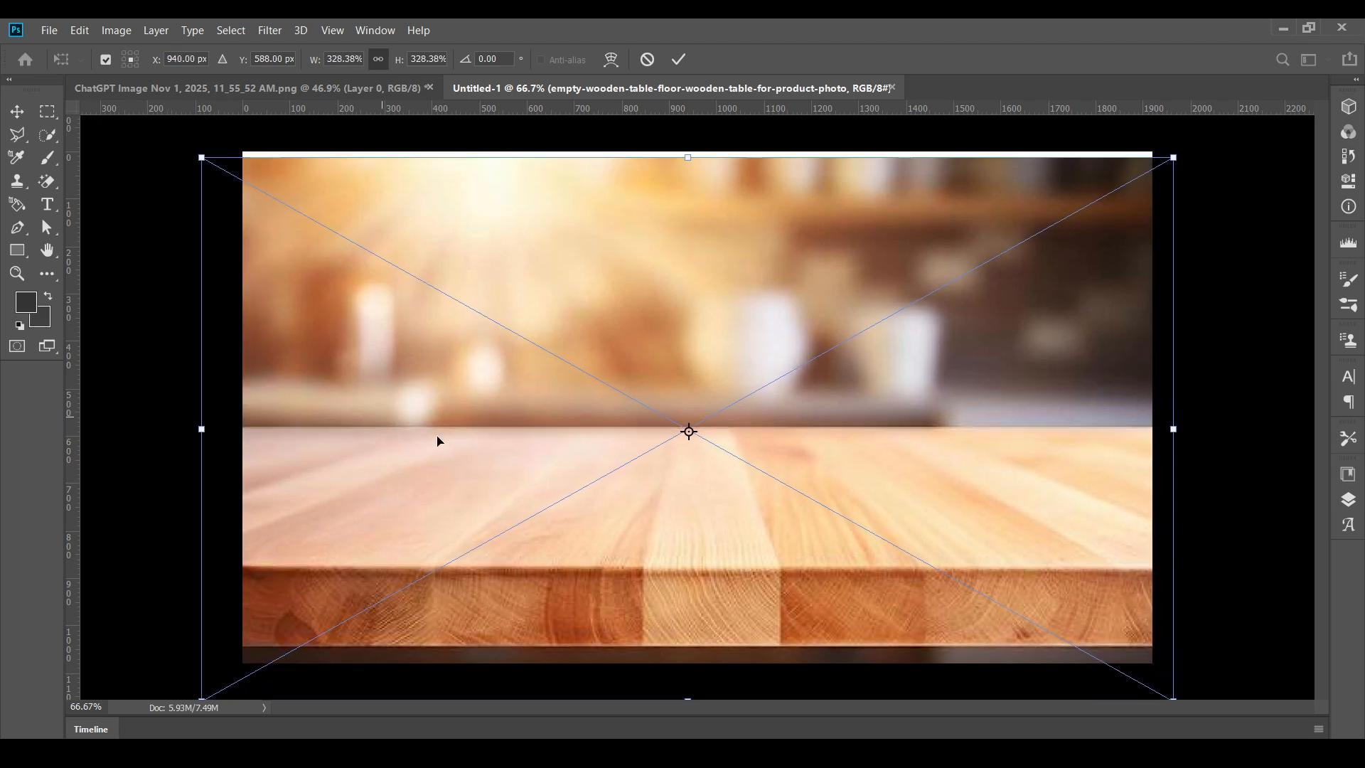
left_click_drag(689, 269, 685, 261)
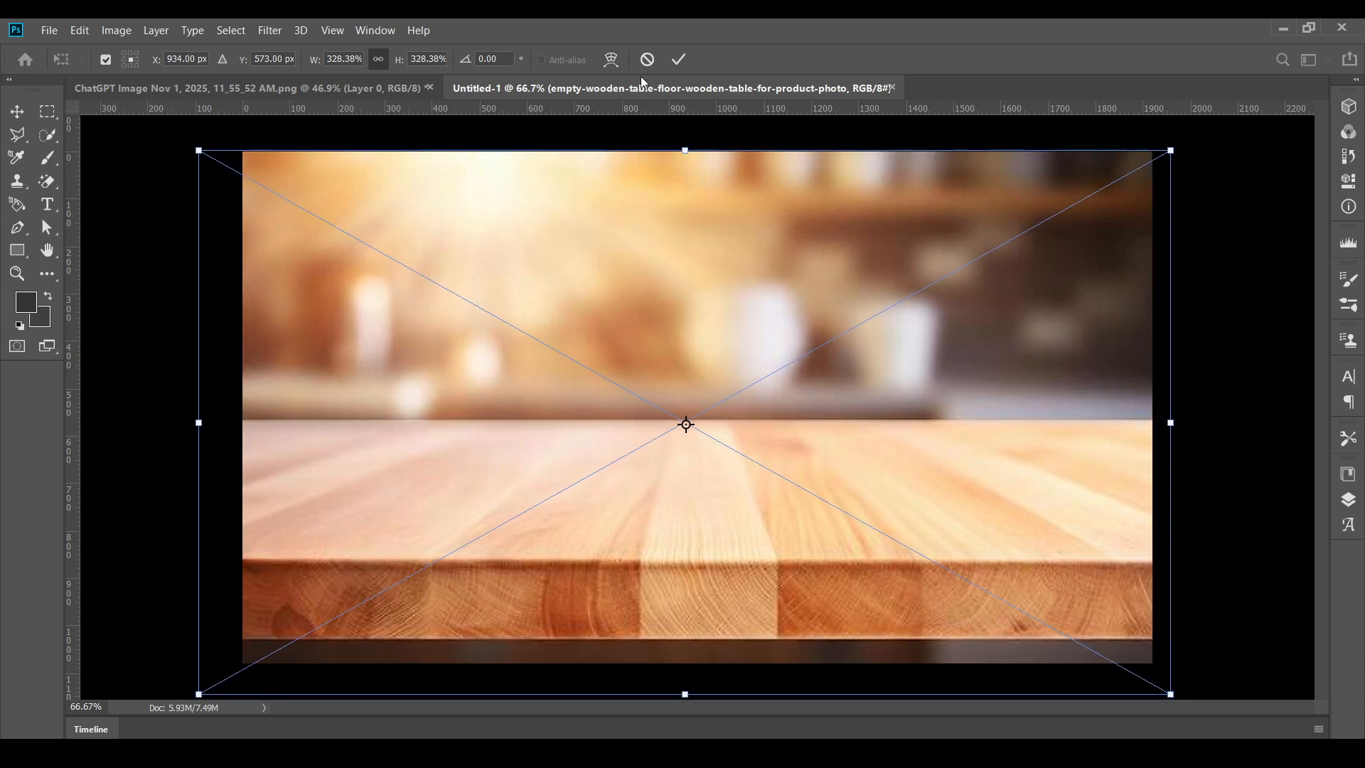
left_click(679, 59)
- Rasterize the wooden table photo layer
left_click(1349, 498)
right_click(1244, 515)
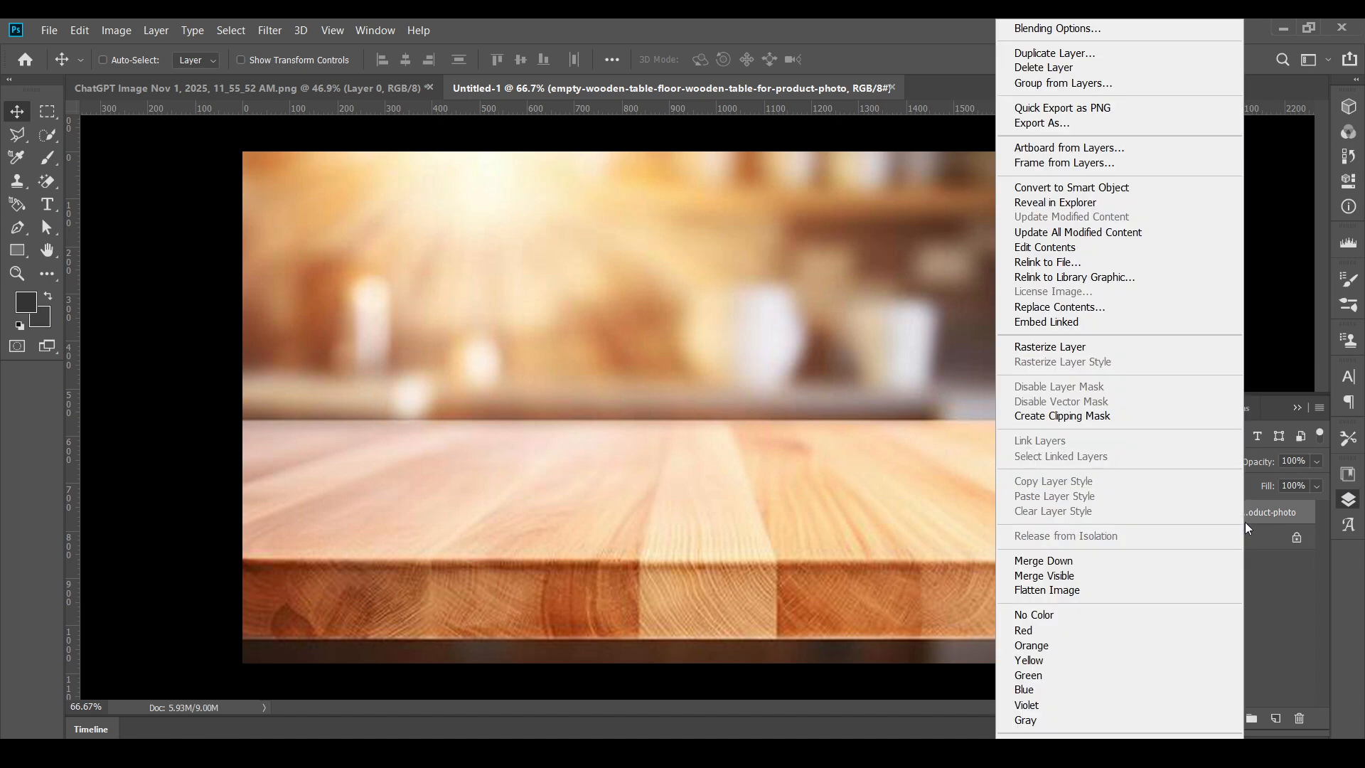
left_click(1077, 353)
- Delete the blurred kitchen area above the tabletop using a rectangular selection, and clear the selection
left_click(47, 111)
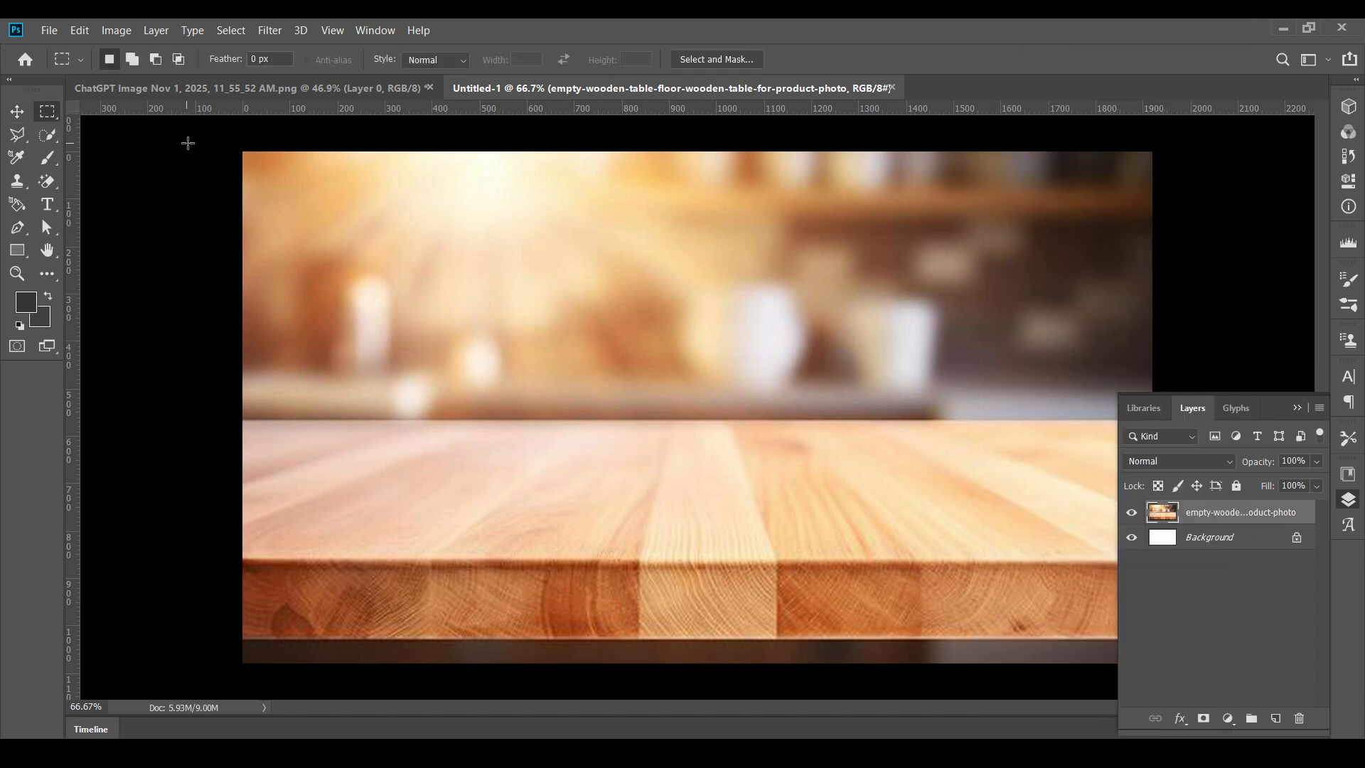
left_click_drag(242, 151, 1163, 419)
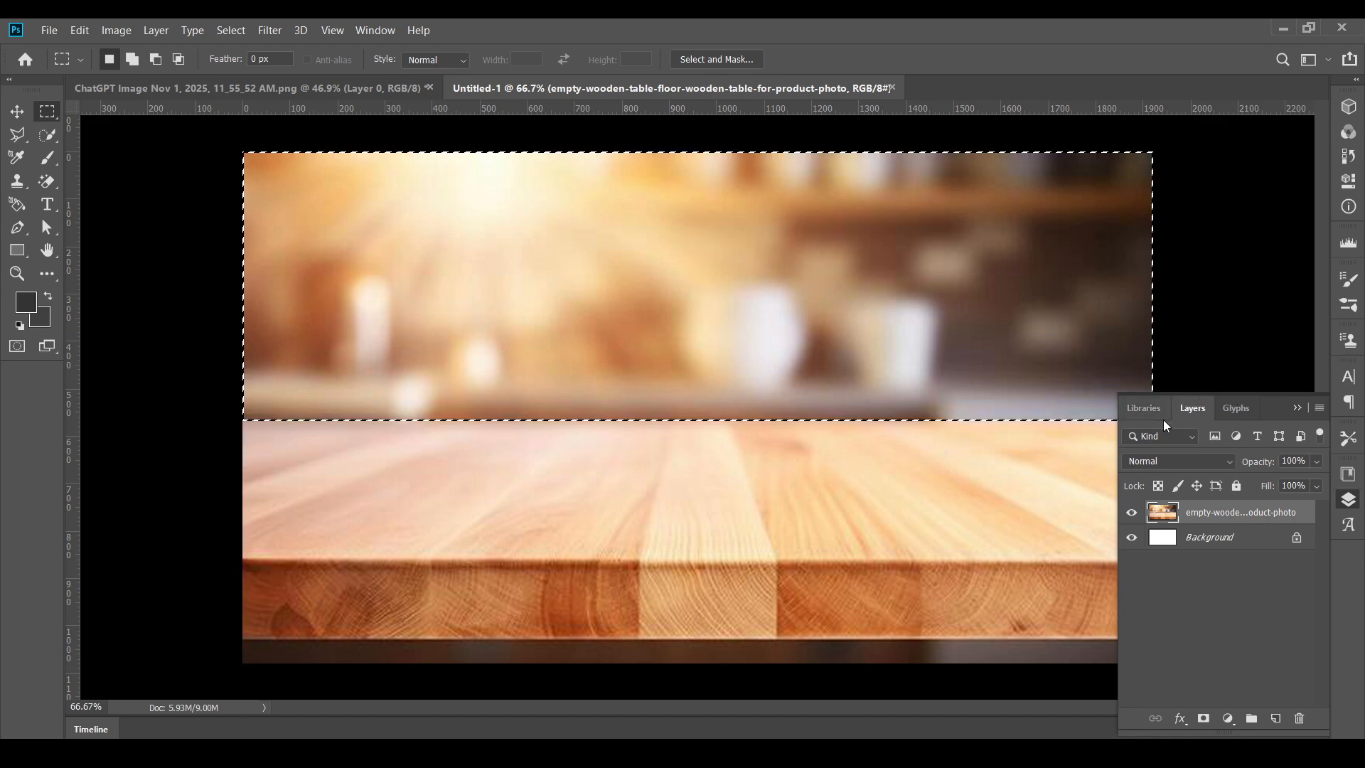
key("Delete")
key("v")
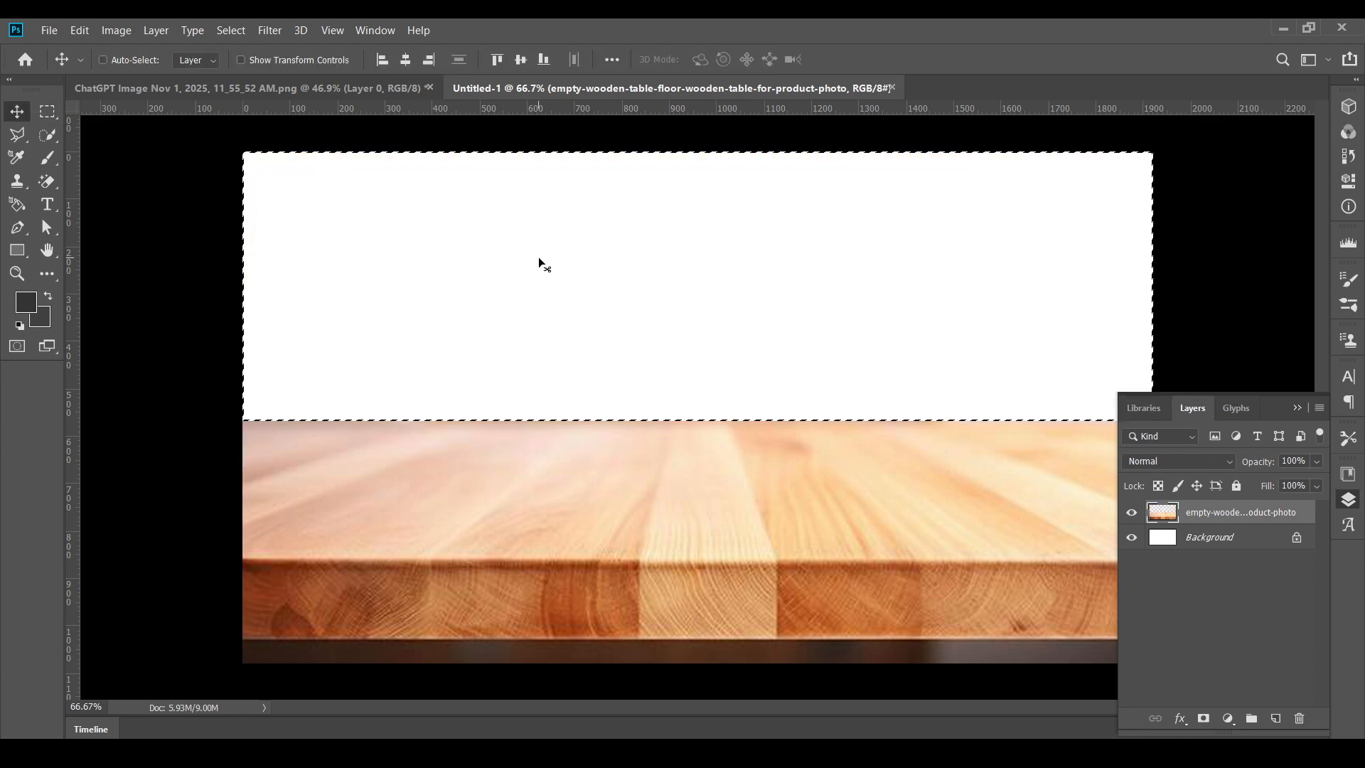
key("ctrl+d")
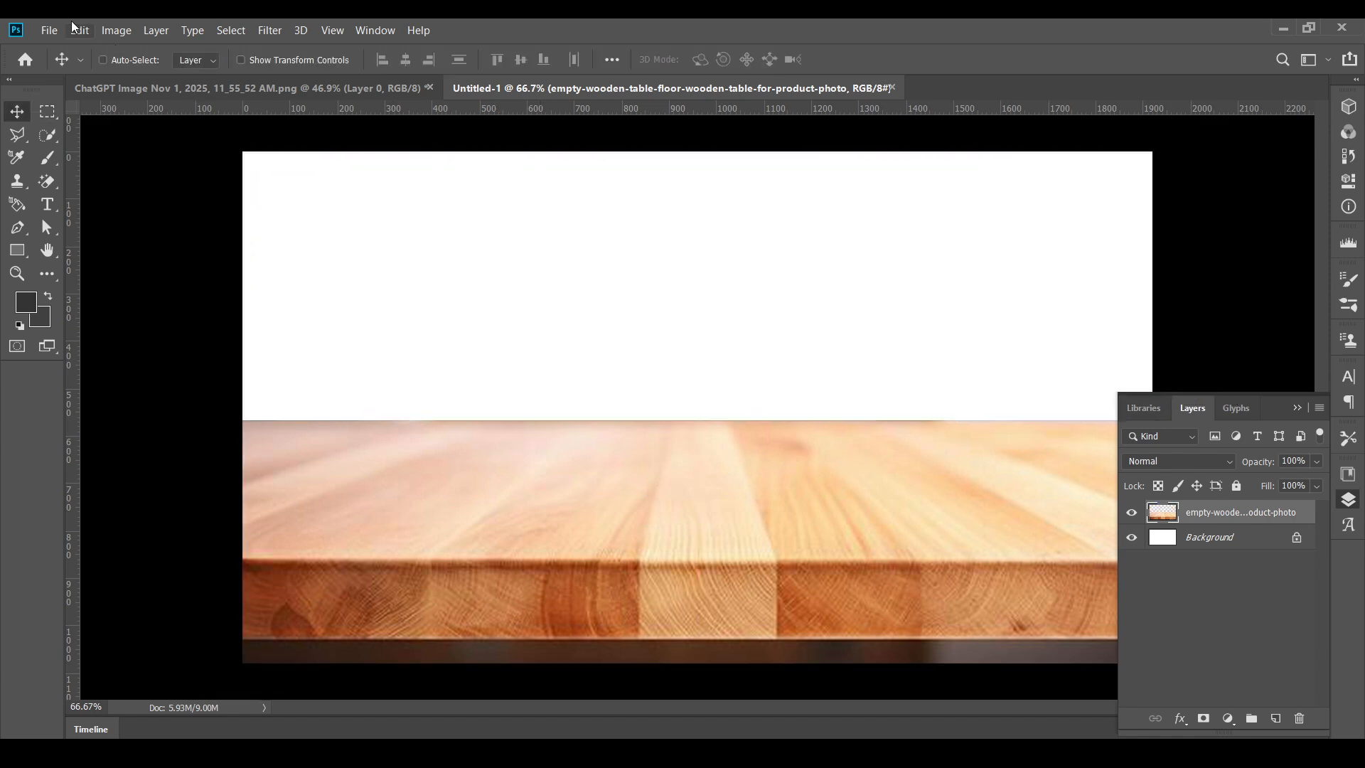
- Place the what_is_the_easiest_apple_tree_to_grow image from the apple 1 folder as a linked file
left_click(50, 30)
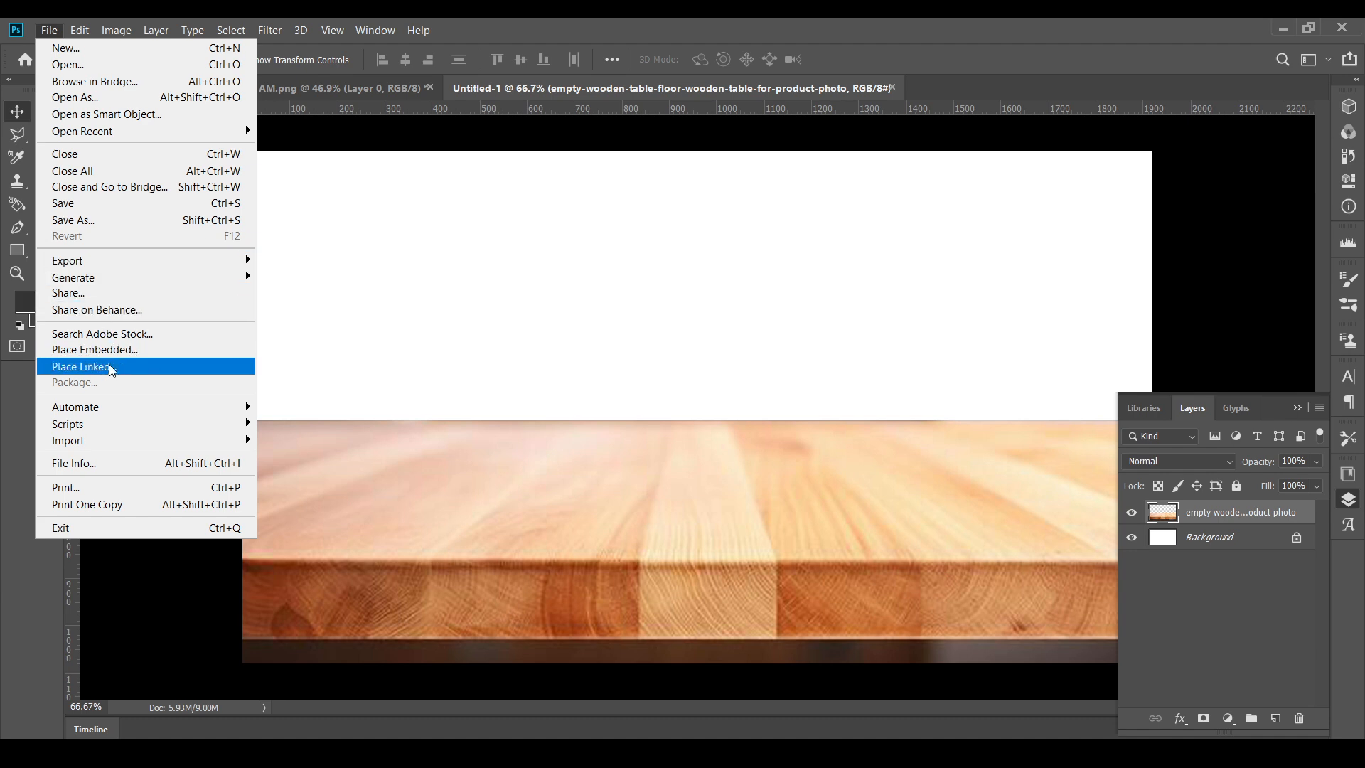
left_click(114, 366)
left_click(405, 183)
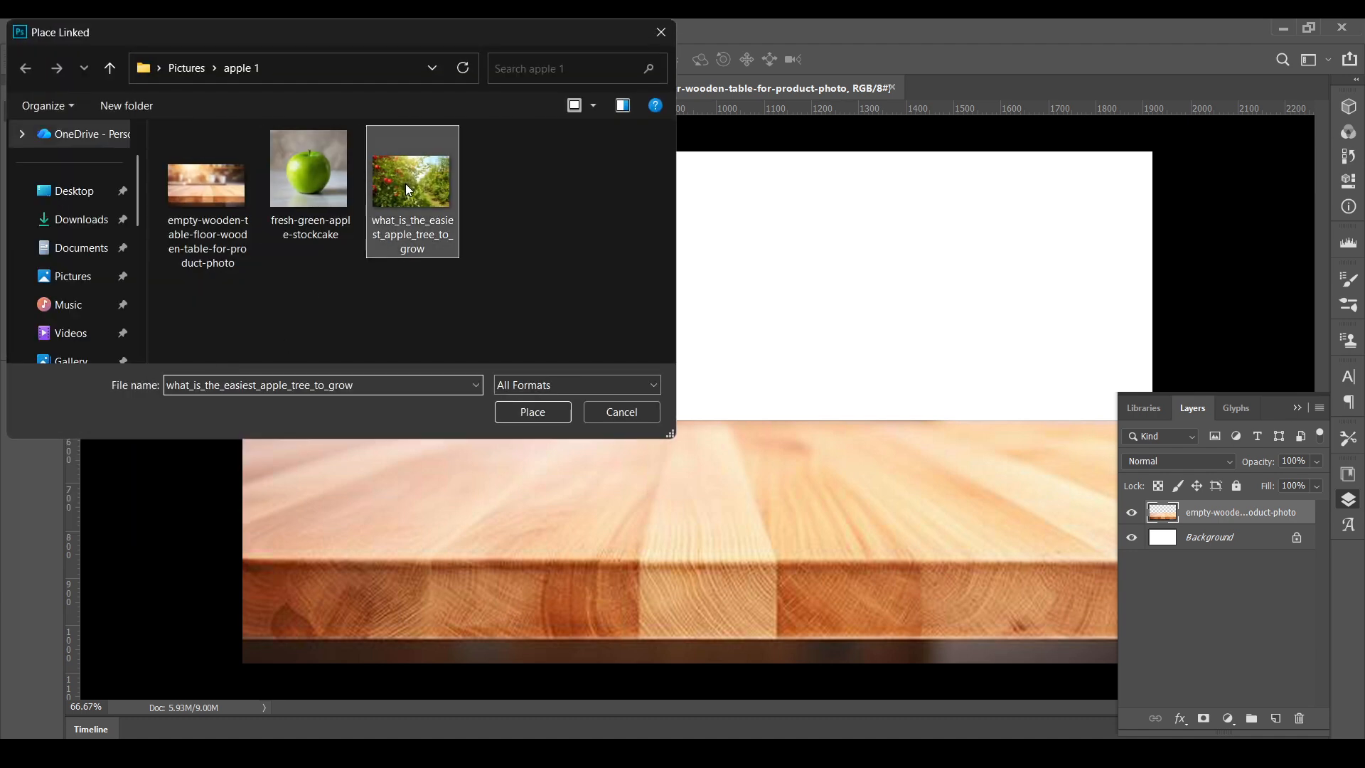
left_click(533, 413)
- Enlarge the orchard photo to about 553% so it spans the upper canvas, and move its layer beneath the wooden table layer
left_click_drag(697, 349, 676, 45)
left_click_drag(1006, 257, 1128, 256)
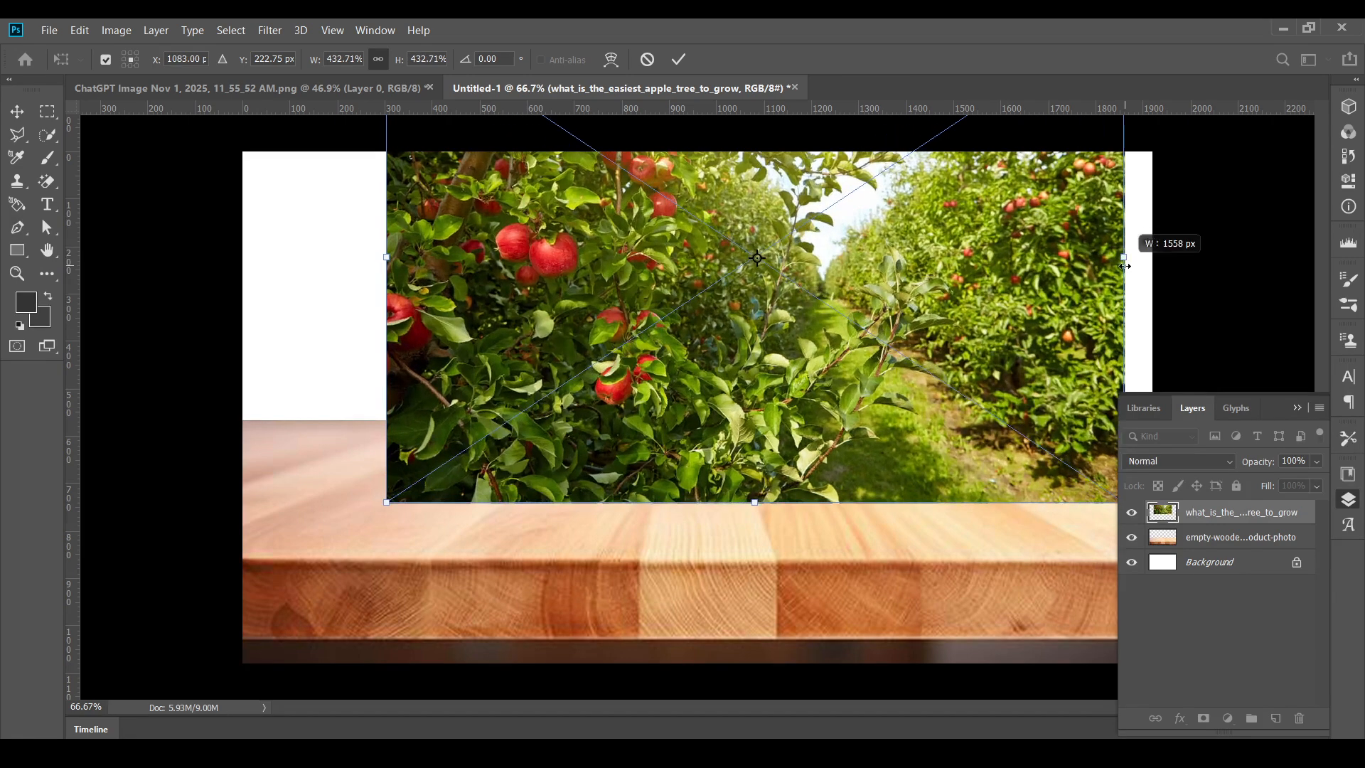
left_click_drag(387, 257, 224, 257)
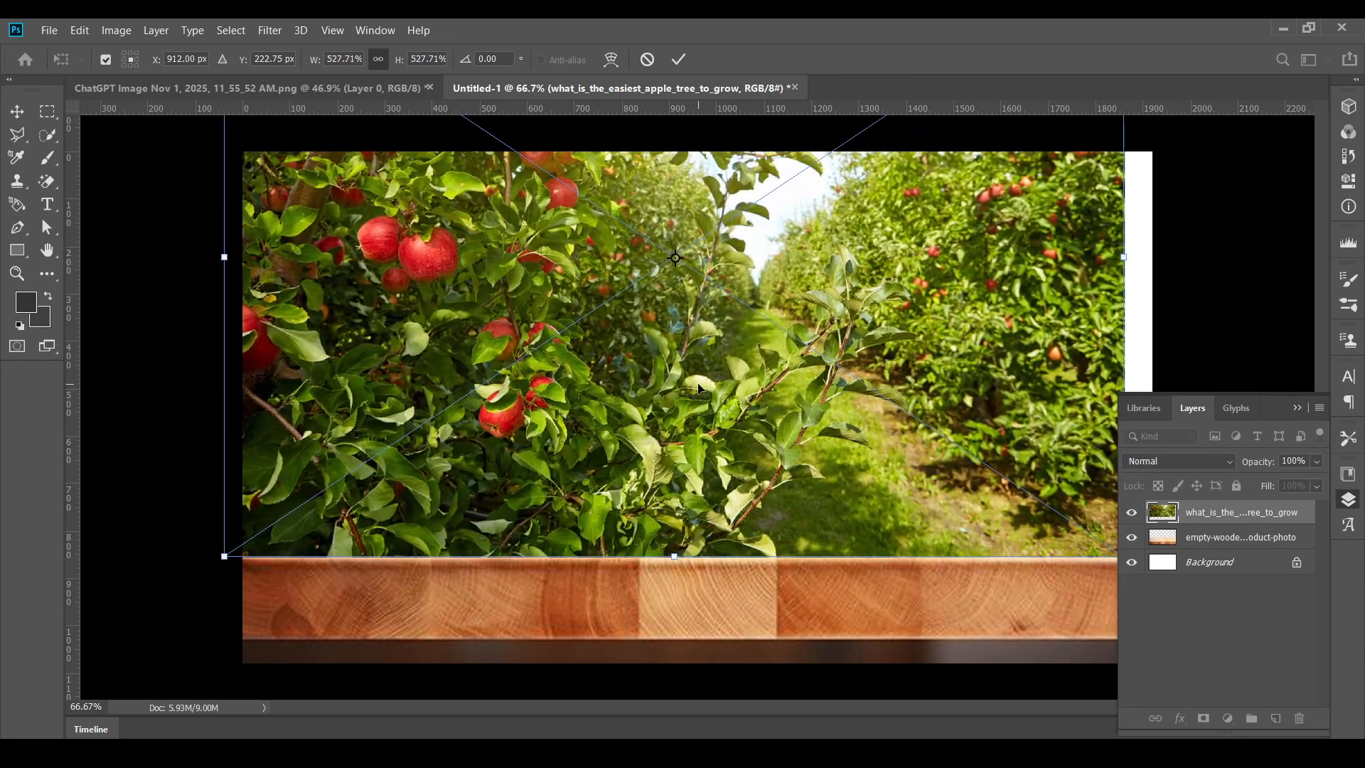
left_click_drag(1121, 257, 1166, 257)
mouse_move(870, 251)
left_mouse_down()
mouse_move(931, 264)
mouse_move(893, 300)
mouse_move(887, 270)
left_mouse_up()
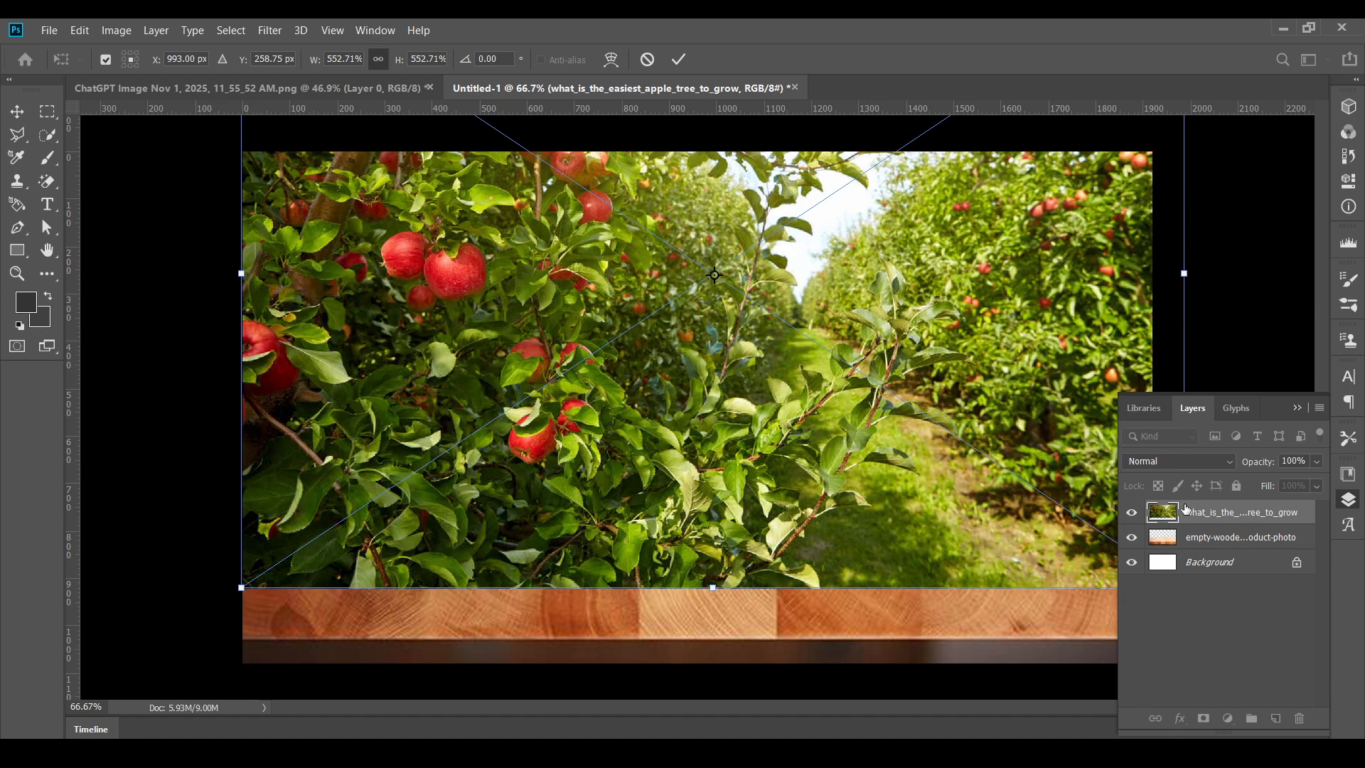
left_click_drag(1202, 513, 1203, 547)
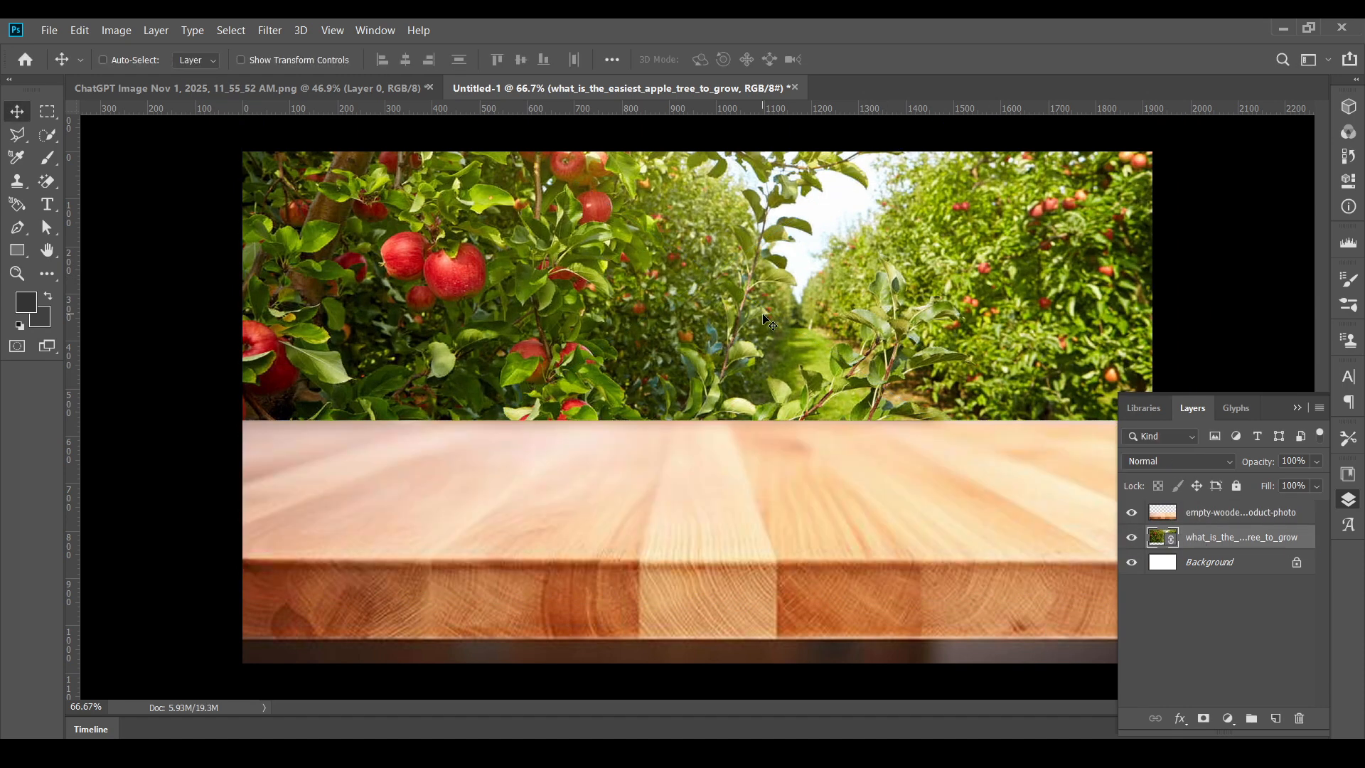
- Apply a Gaussian Blur with a 15.3-pixel radius to the orchard background
left_click(269, 30)
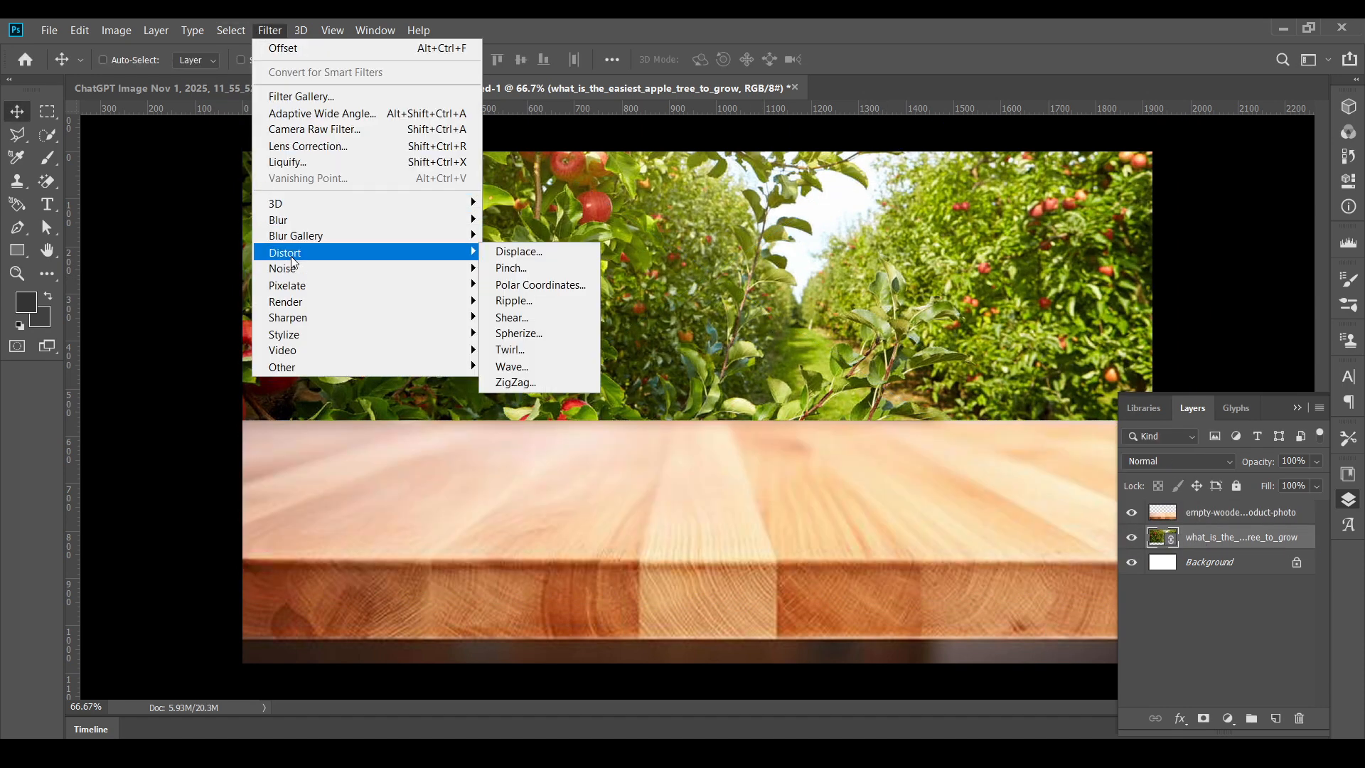
mouse_move(291, 220)
left_click(541, 285)
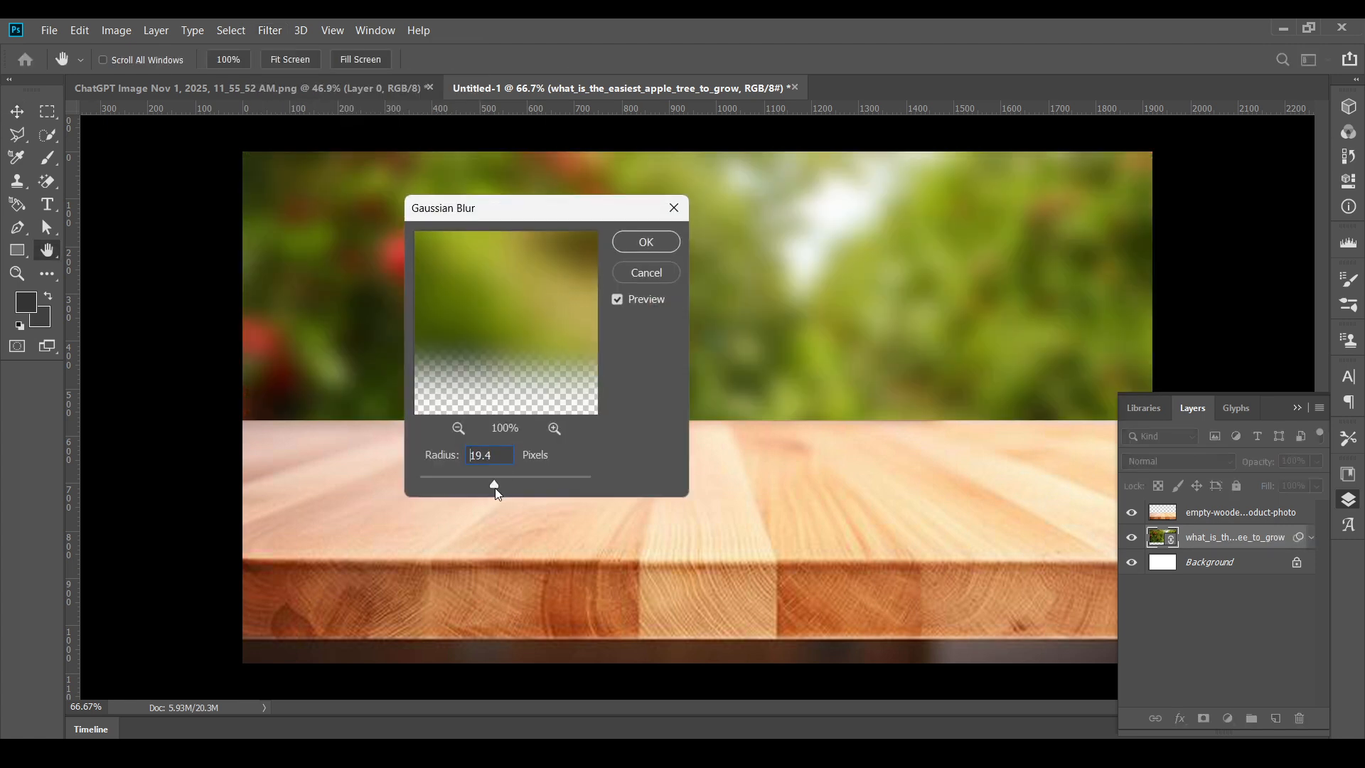
left_click_drag(495, 488, 492, 487)
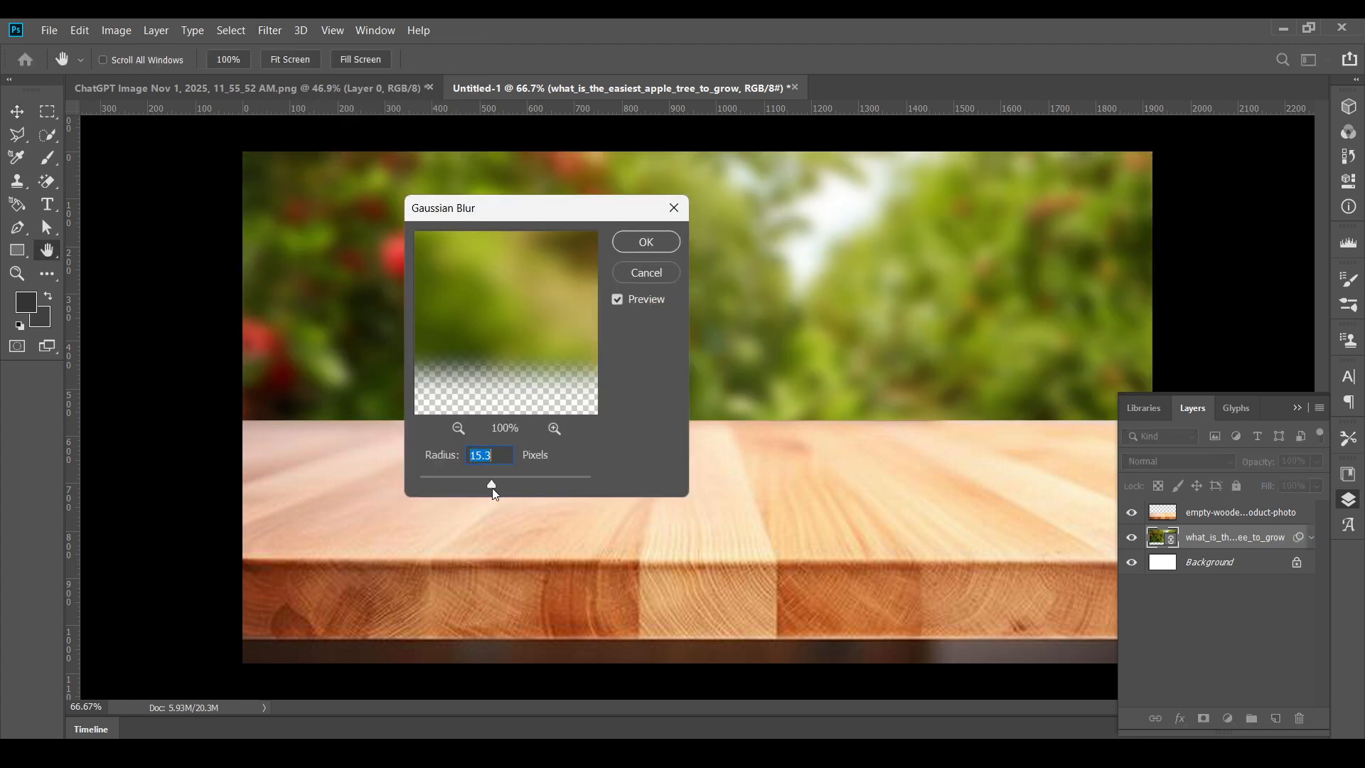
left_click(645, 242)
- Place the red apple image "ChatGPT Image Nov 1, 2025, 03_48_28 PM" as a linked file above the wooden table layer
scroll(698, 252, "down", 2)
key("ctrl+0")
left_click(698, 426, "ctrl")
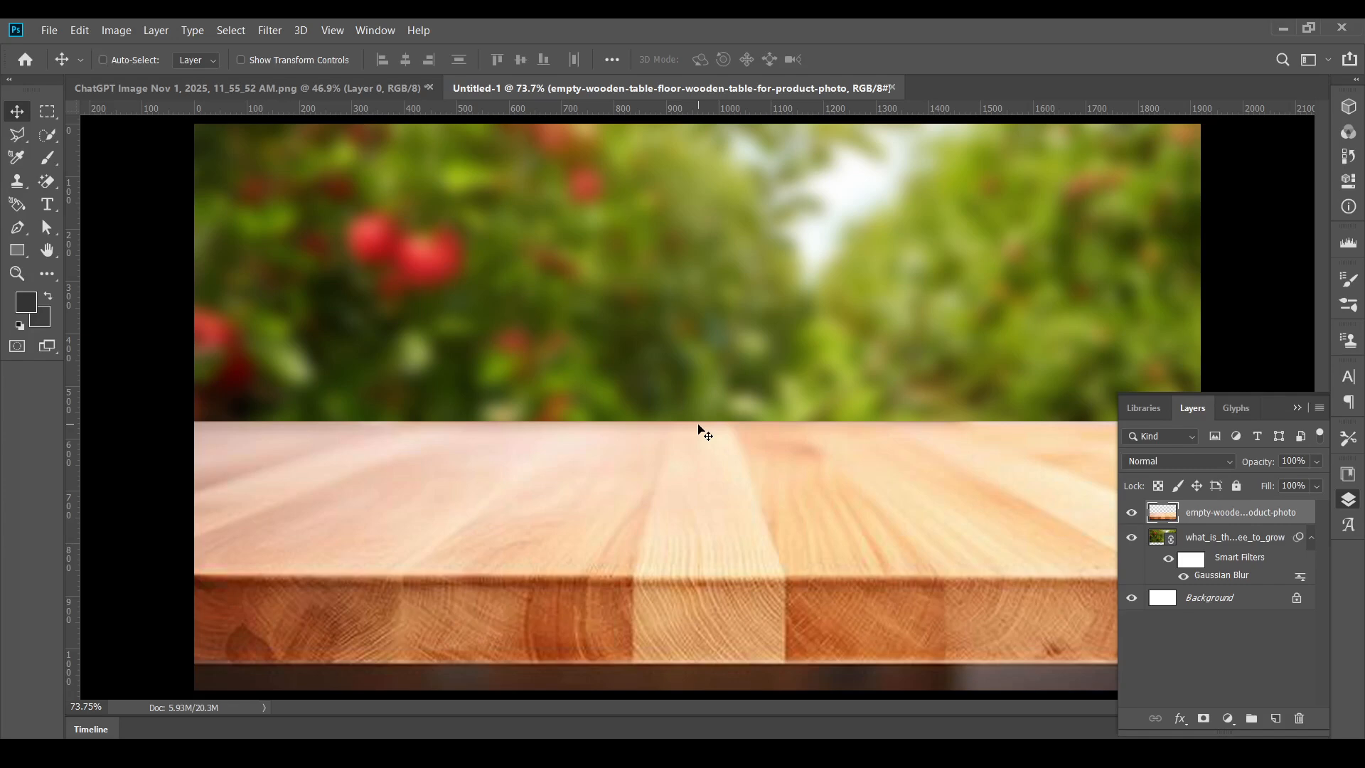
left_click(51, 30)
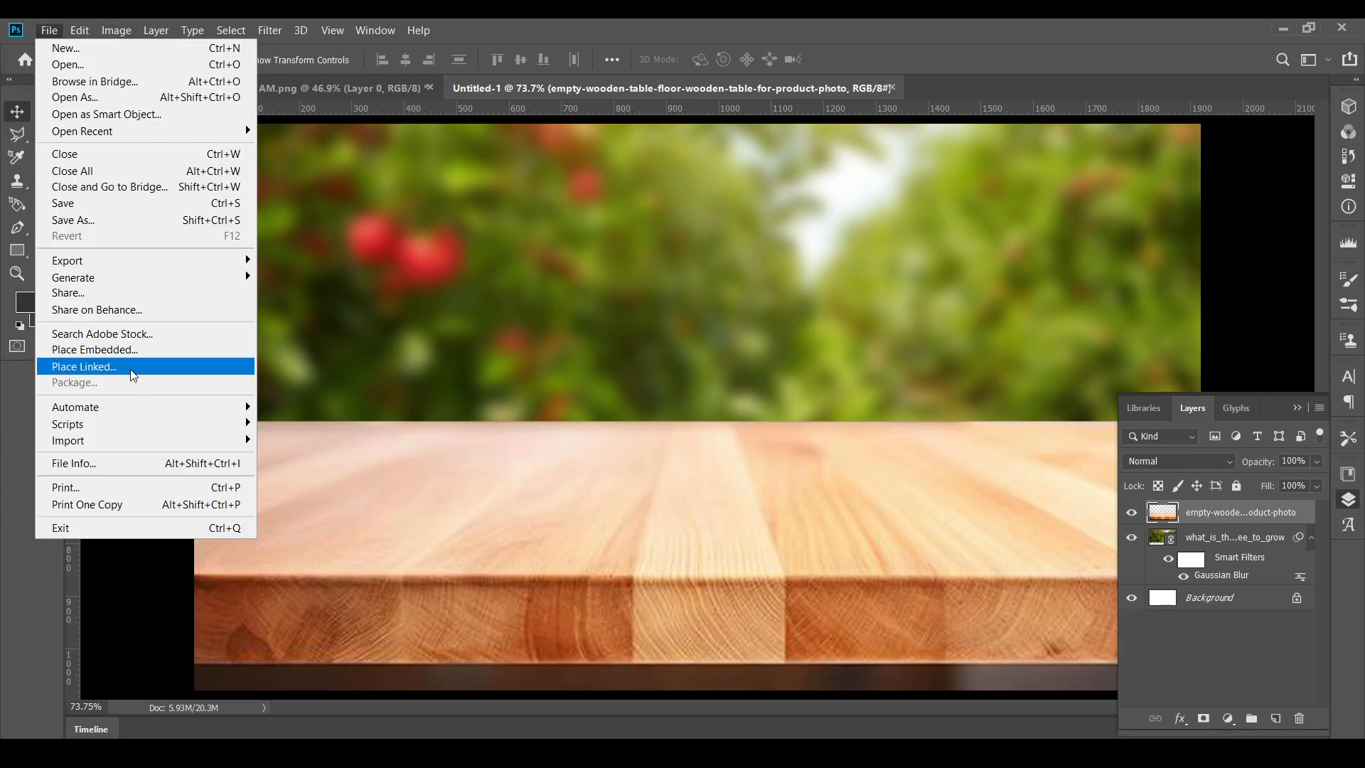
left_click(78, 365)
left_click(184, 182)
left_click(533, 412)
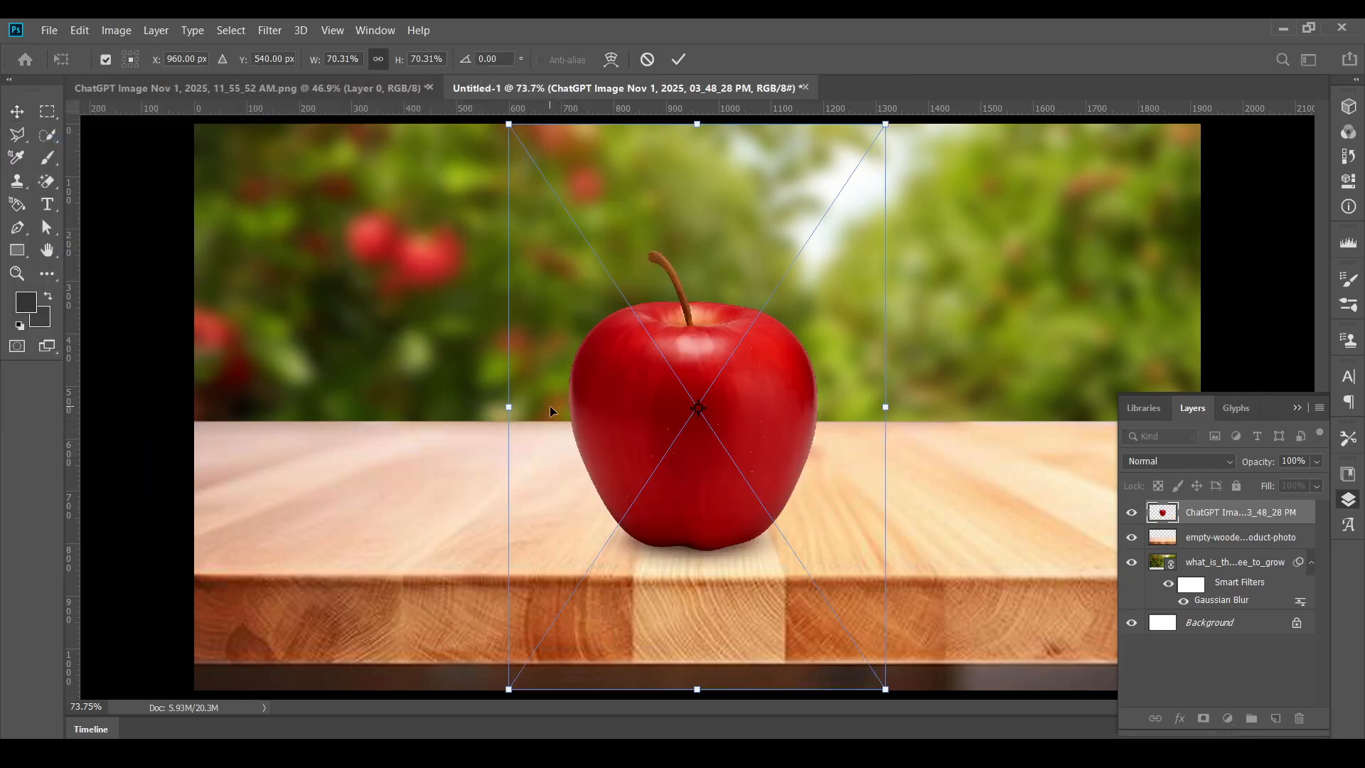
- Scale the red apple to about 49%, stand it on the middle of the tabletop, and apply the transform
left_click_drag(698, 122, 695, 184)
mouse_move(697, 412)
left_mouse_down()
mouse_move(697, 436)
mouse_move(695, 386)
left_mouse_up()
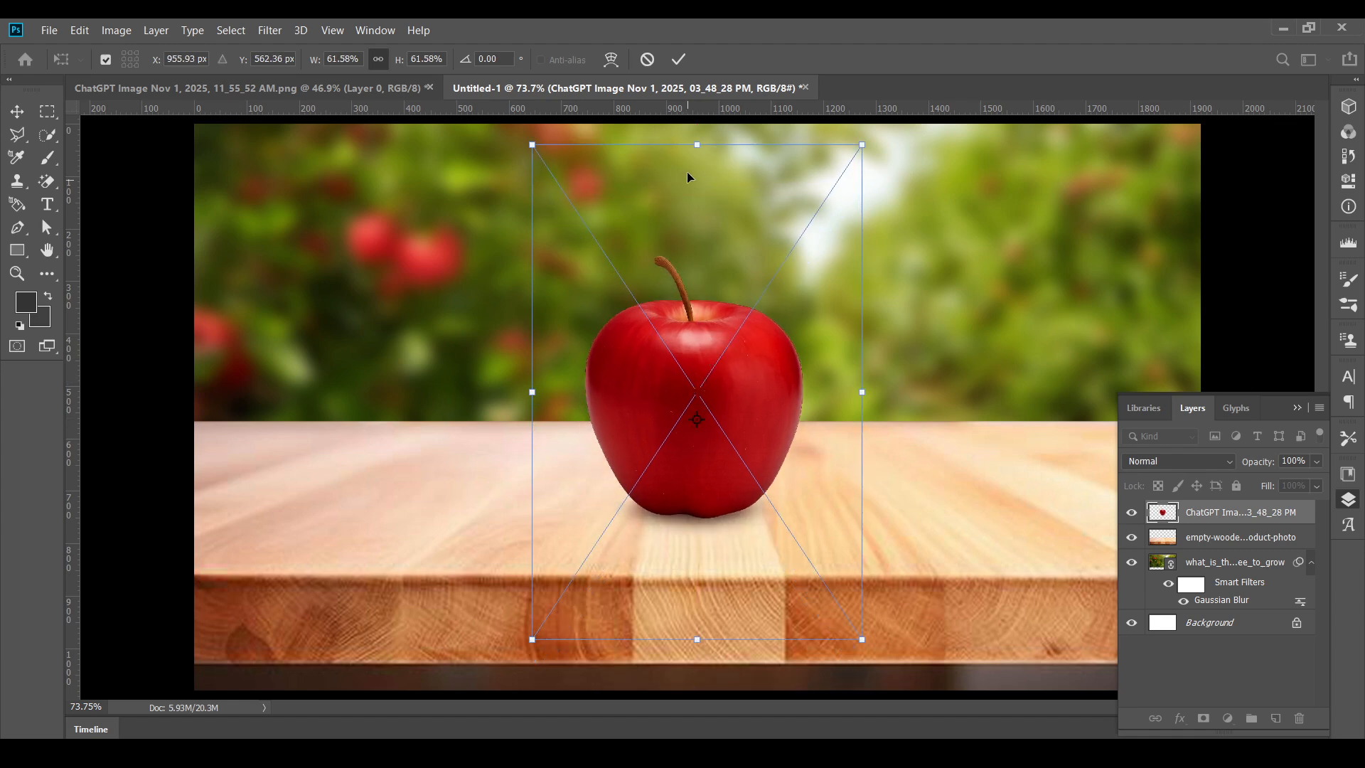
left_click_drag(692, 144, 685, 246)
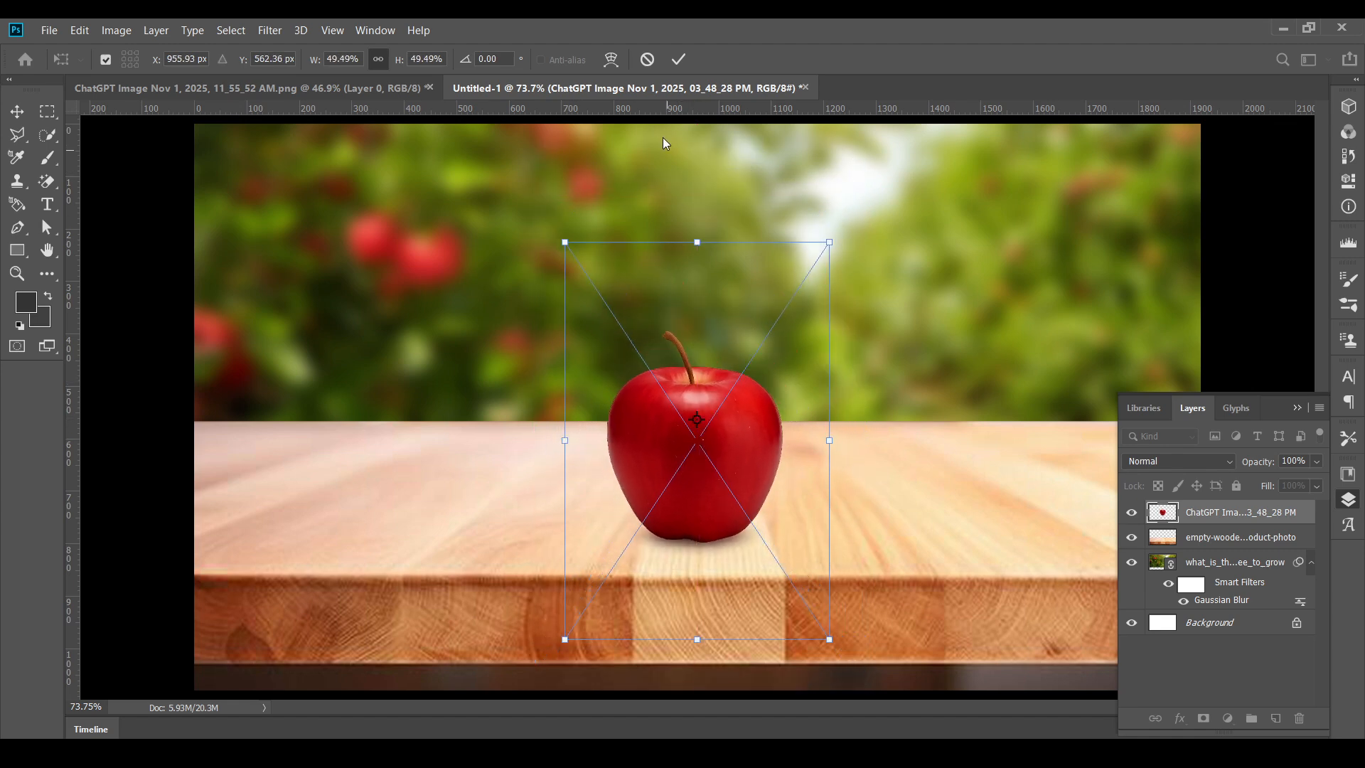
left_click(681, 59)
- Select the whole apple with its stem using the Quick Selection tool, and refine the selection along its bottom edge
scroll(672, 463, "up", 3)
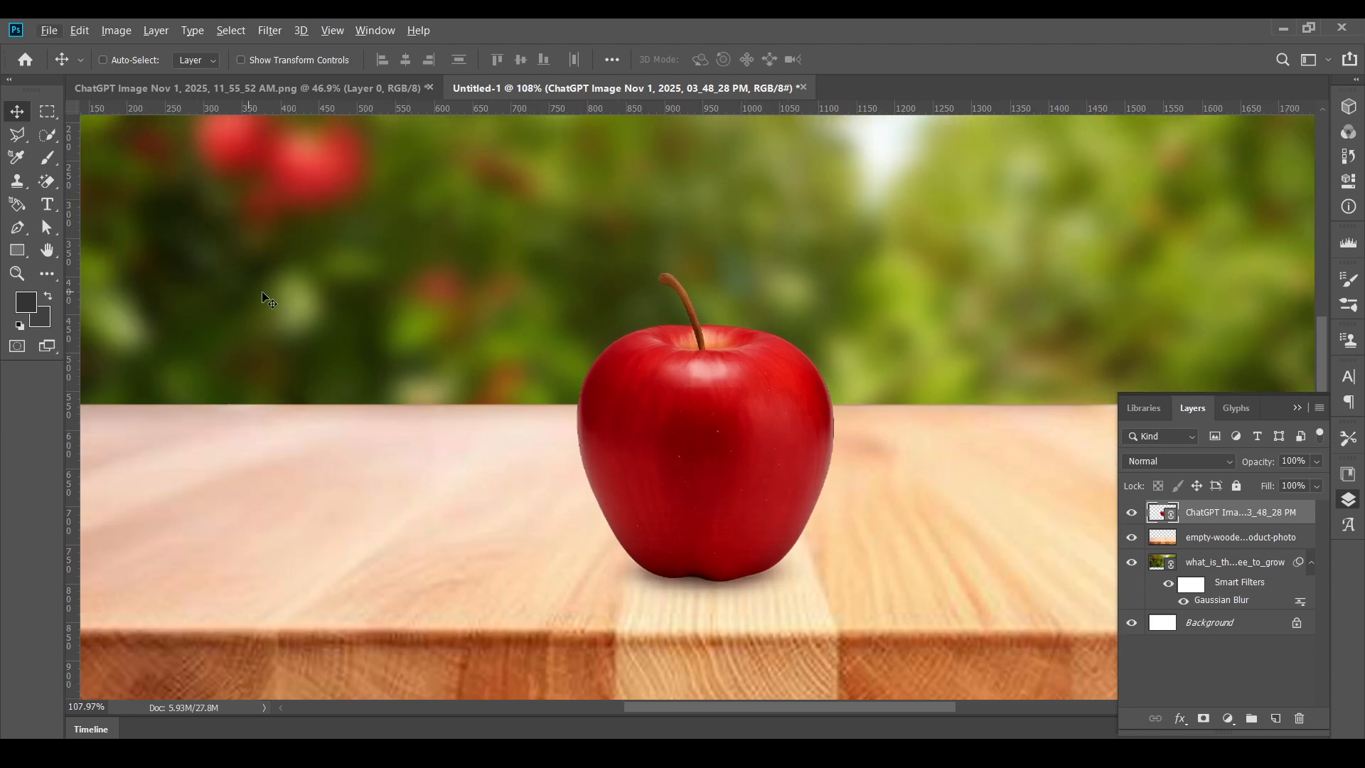
left_click(47, 134)
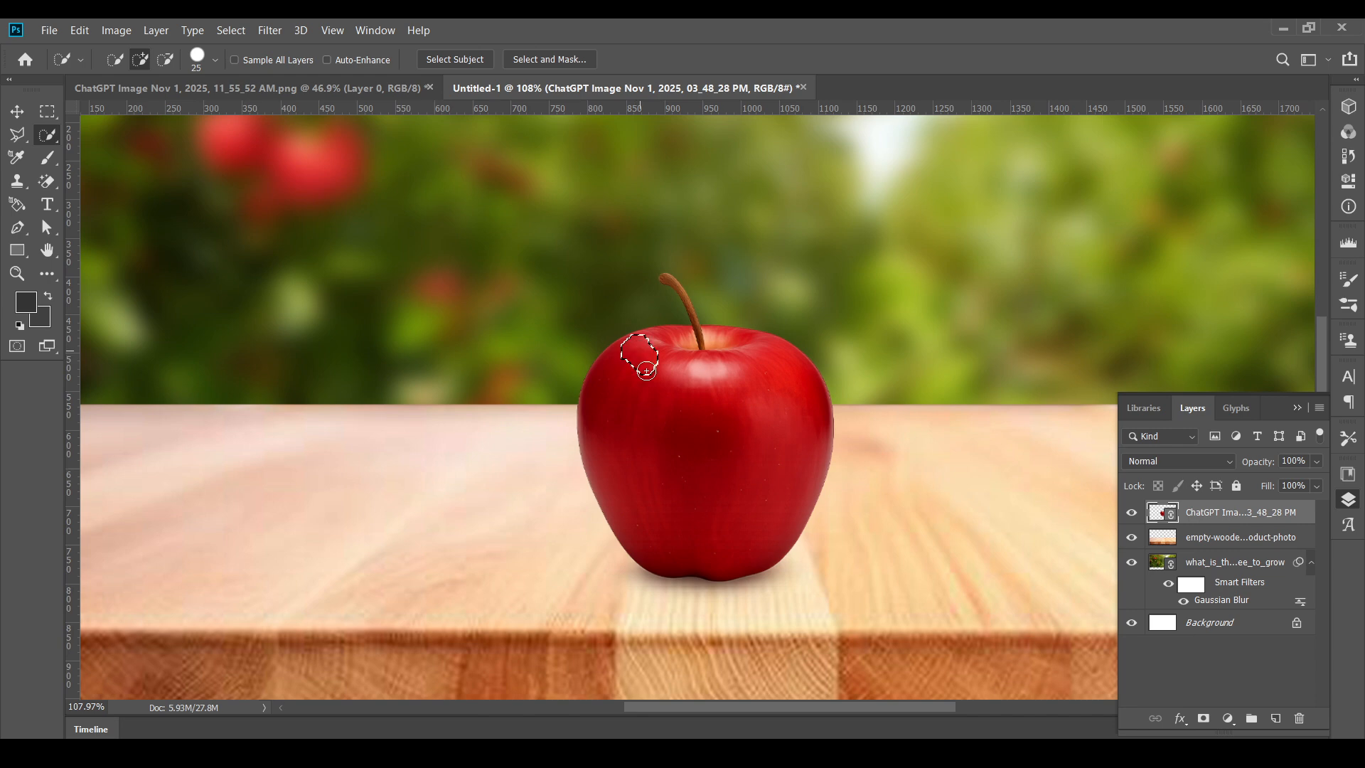
mouse_move(646, 371)
left_mouse_down()
mouse_move(679, 427)
mouse_move(685, 478)
left_mouse_up()
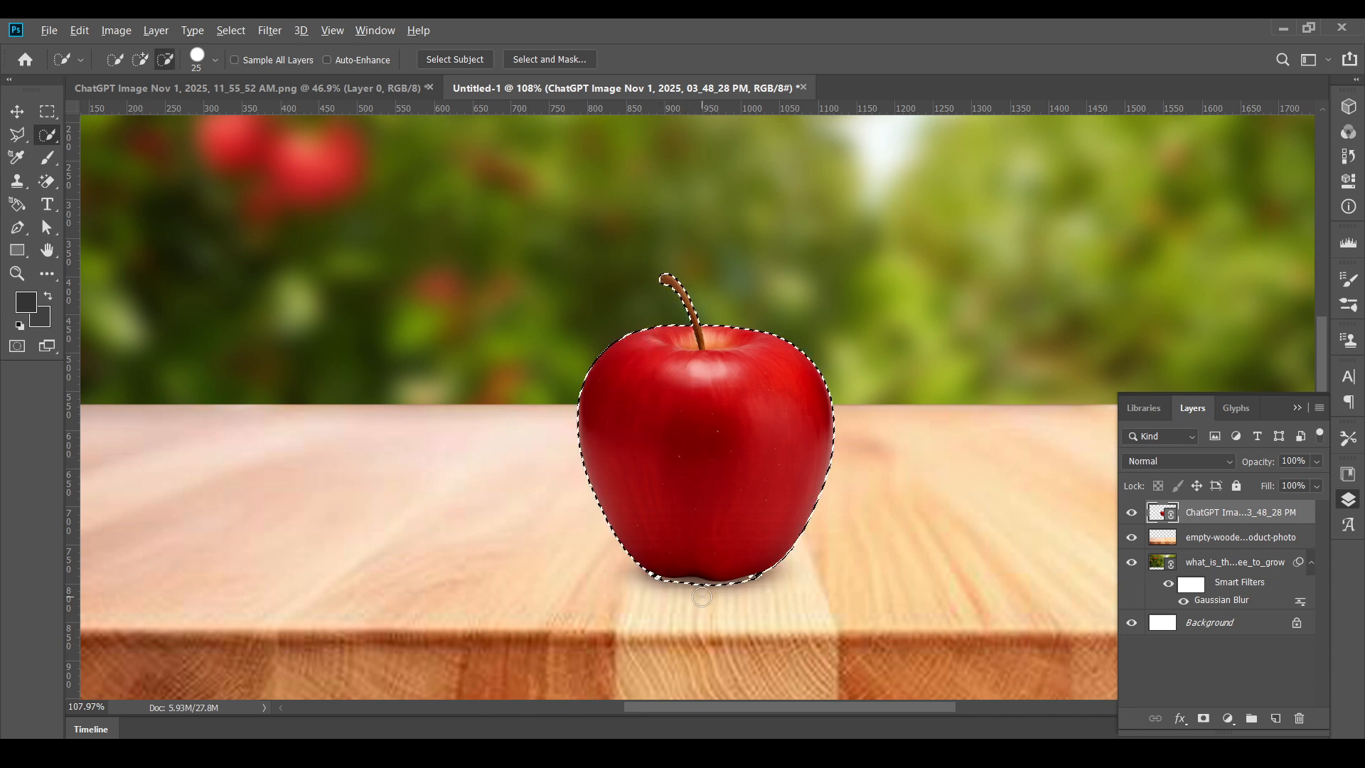
scroll(702, 598, "up", 3)
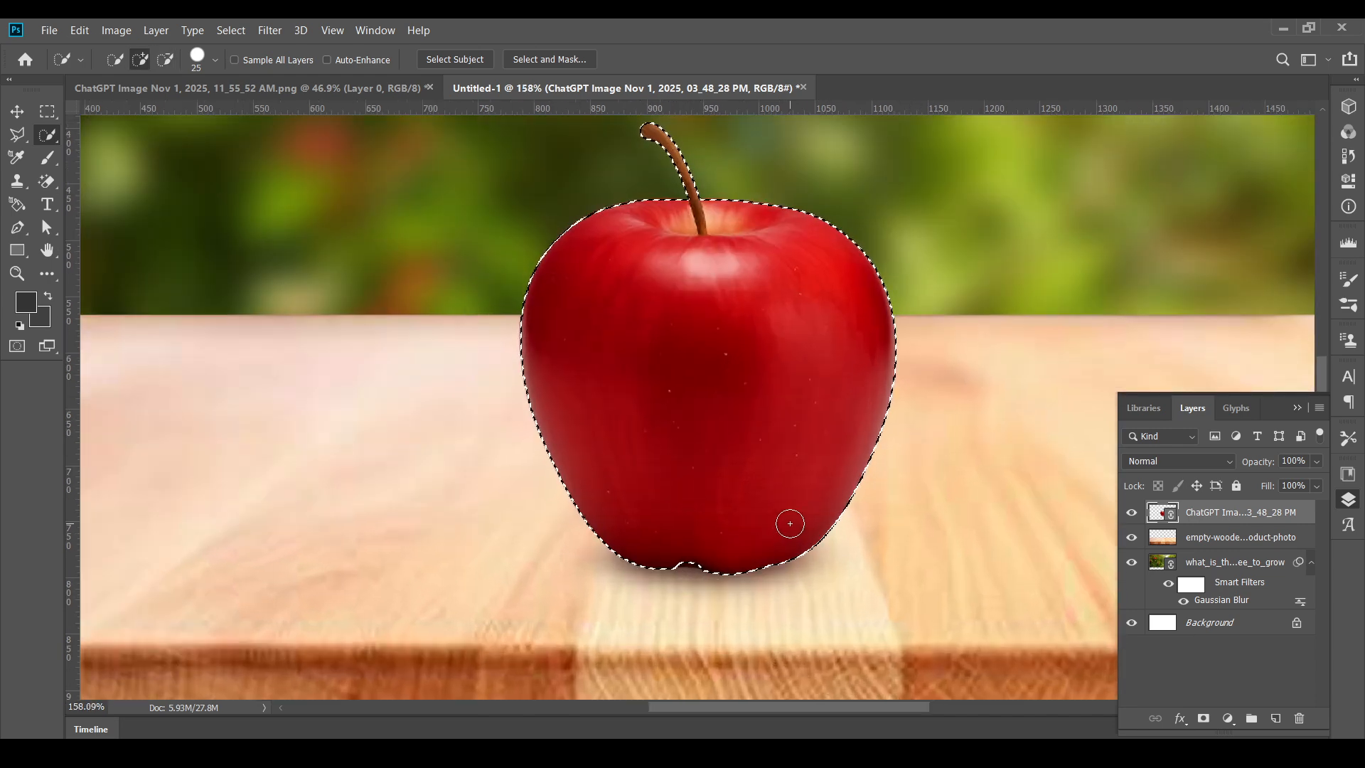
left_click(696, 569)
left_click(695, 589, "alt")
left_click(18, 112)
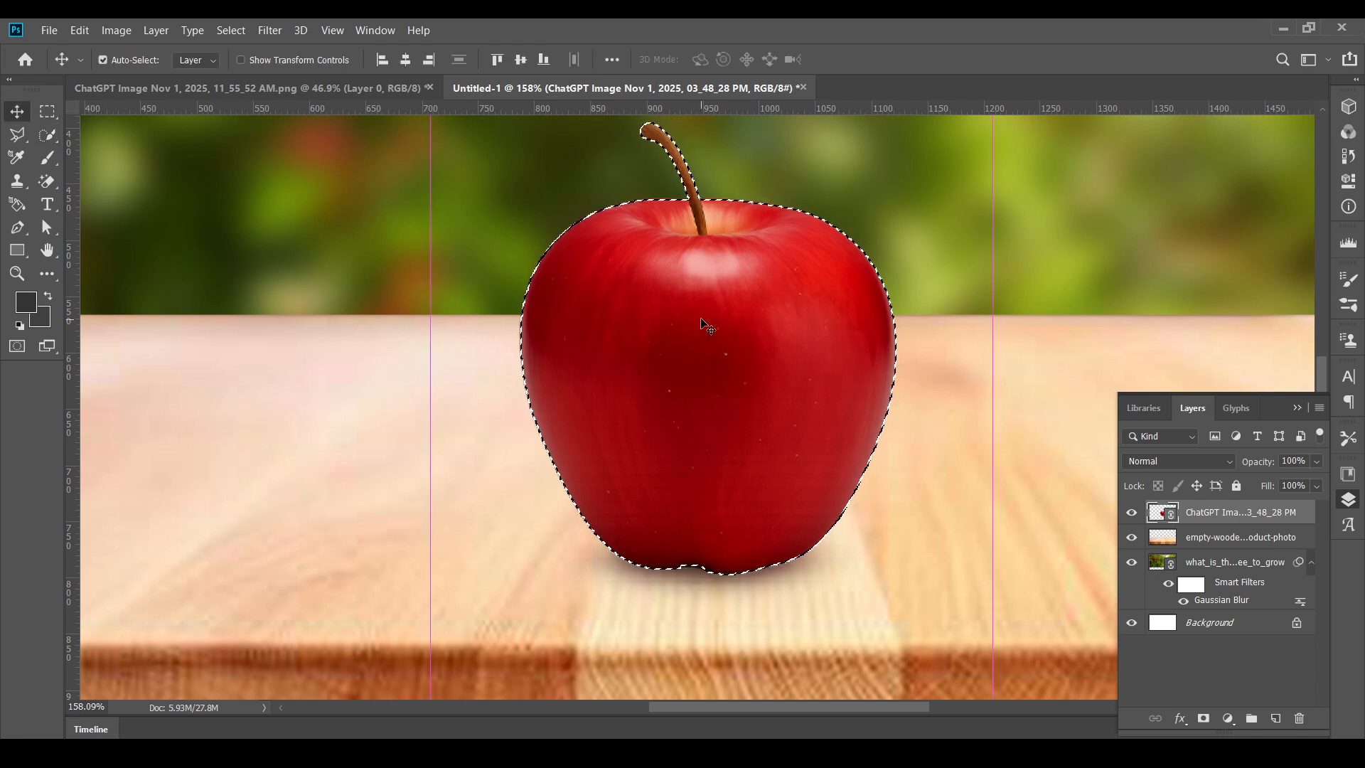
key("ctrl+j")
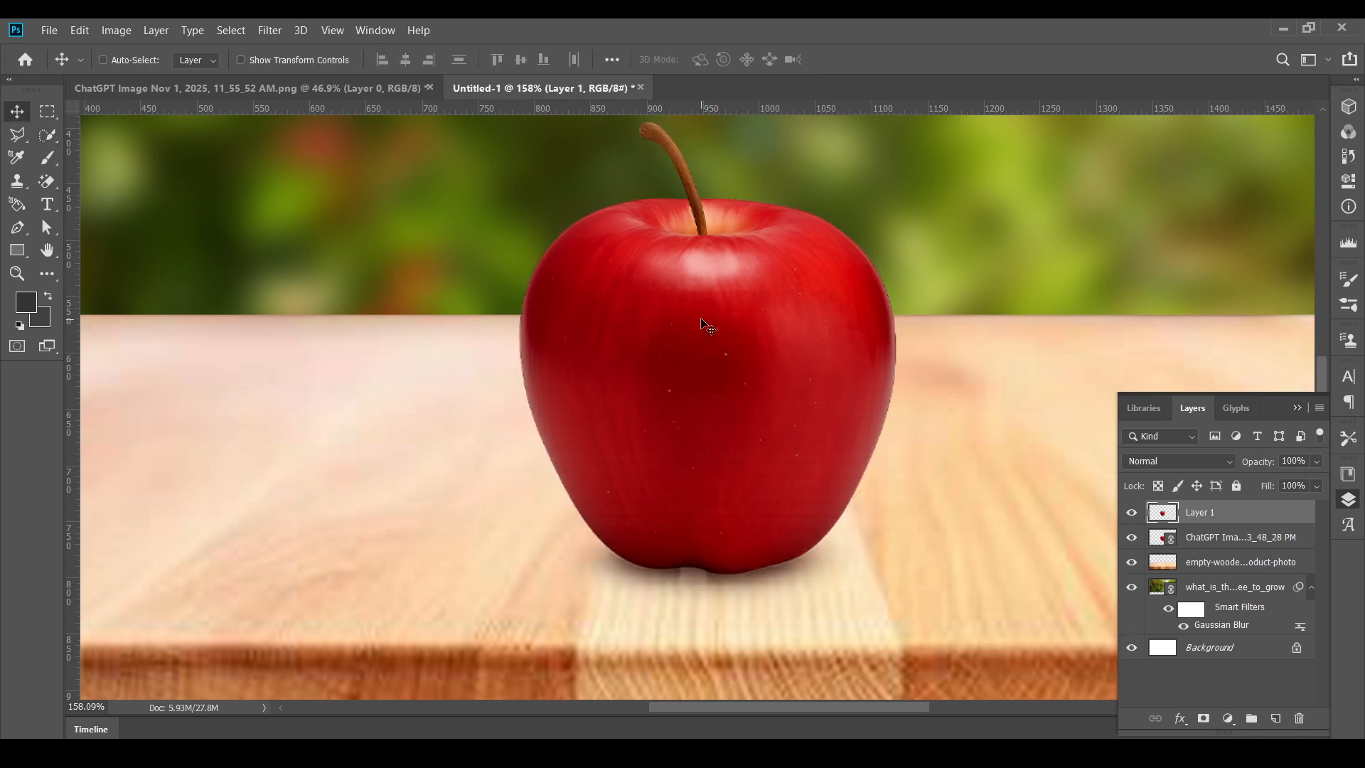
key("ctrl+z")
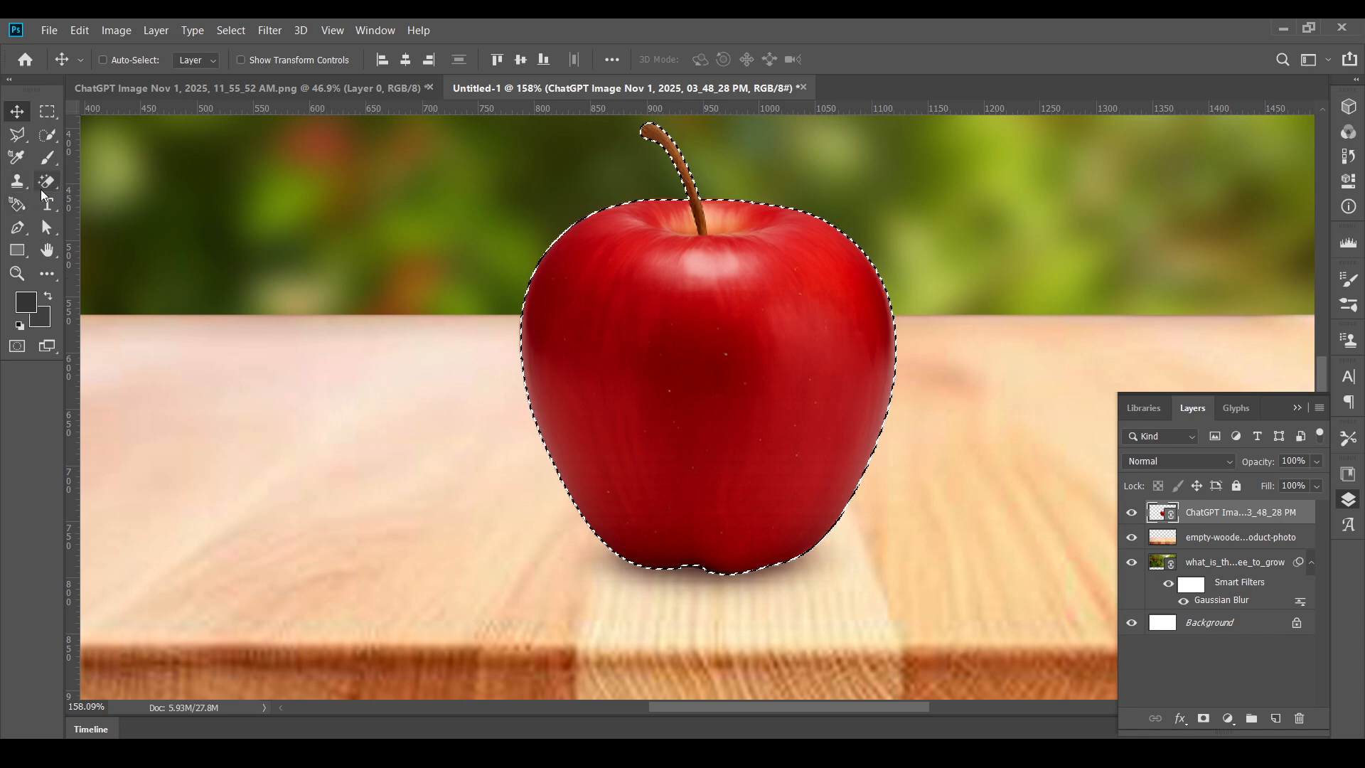
- Subtract the apple's lower half from the selection with a rectangular marquee, and copy the remaining upper part to a new layer
left_click(46, 113)
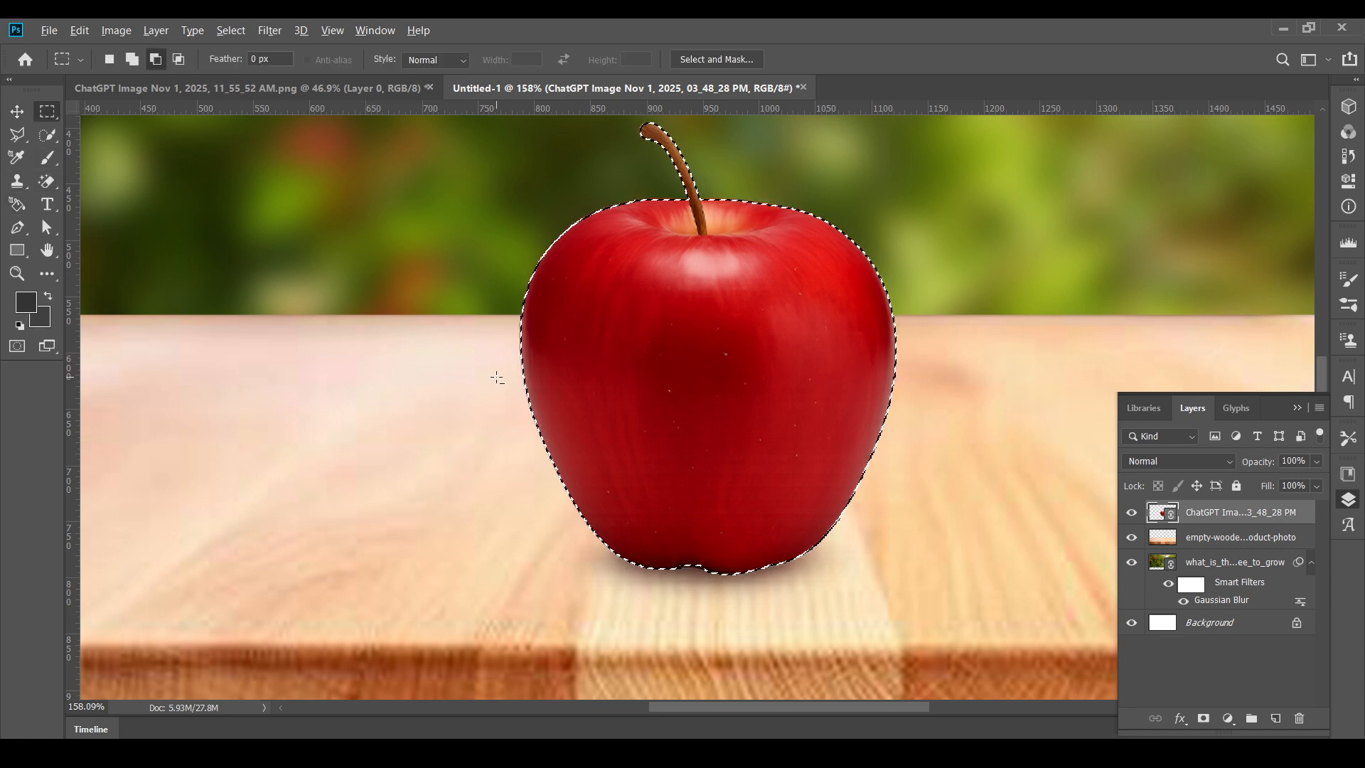
left_click_drag(495, 377, 933, 597)
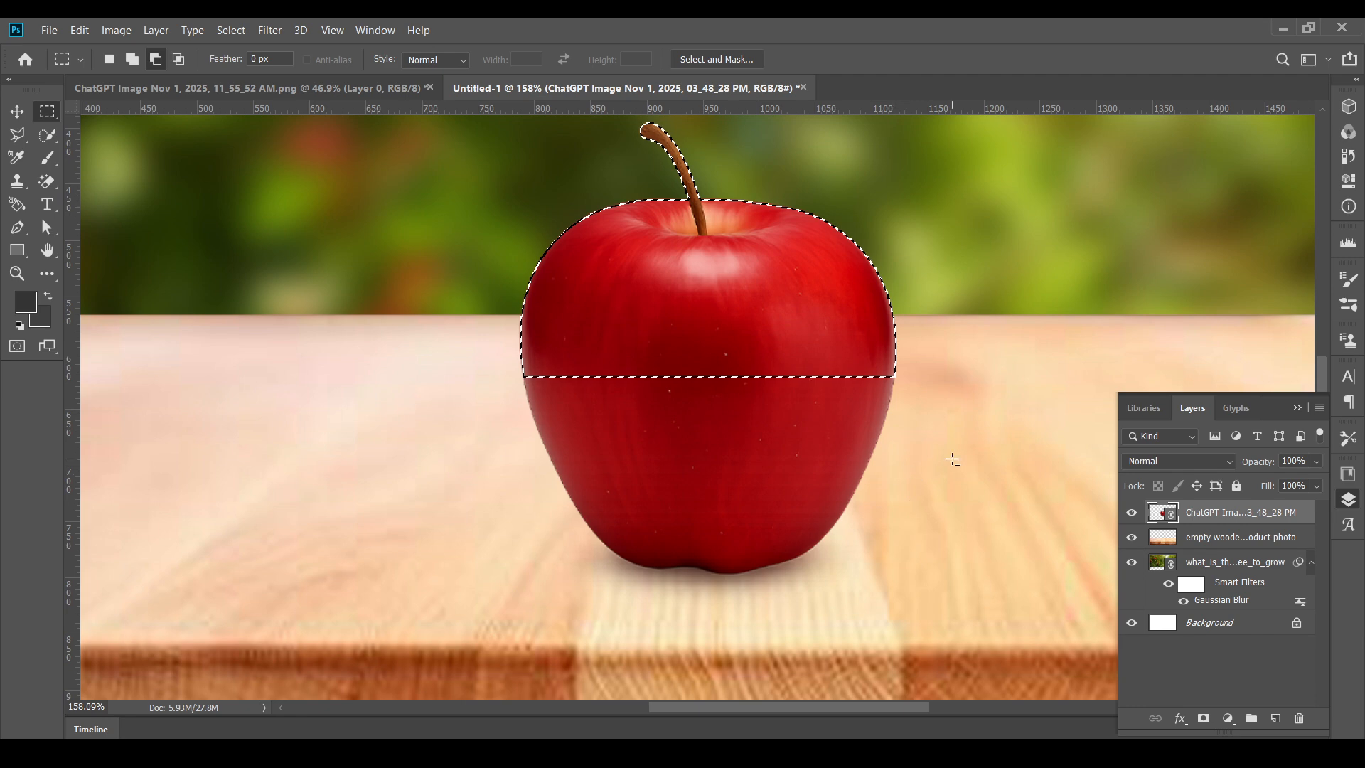
key("ctrl+j")
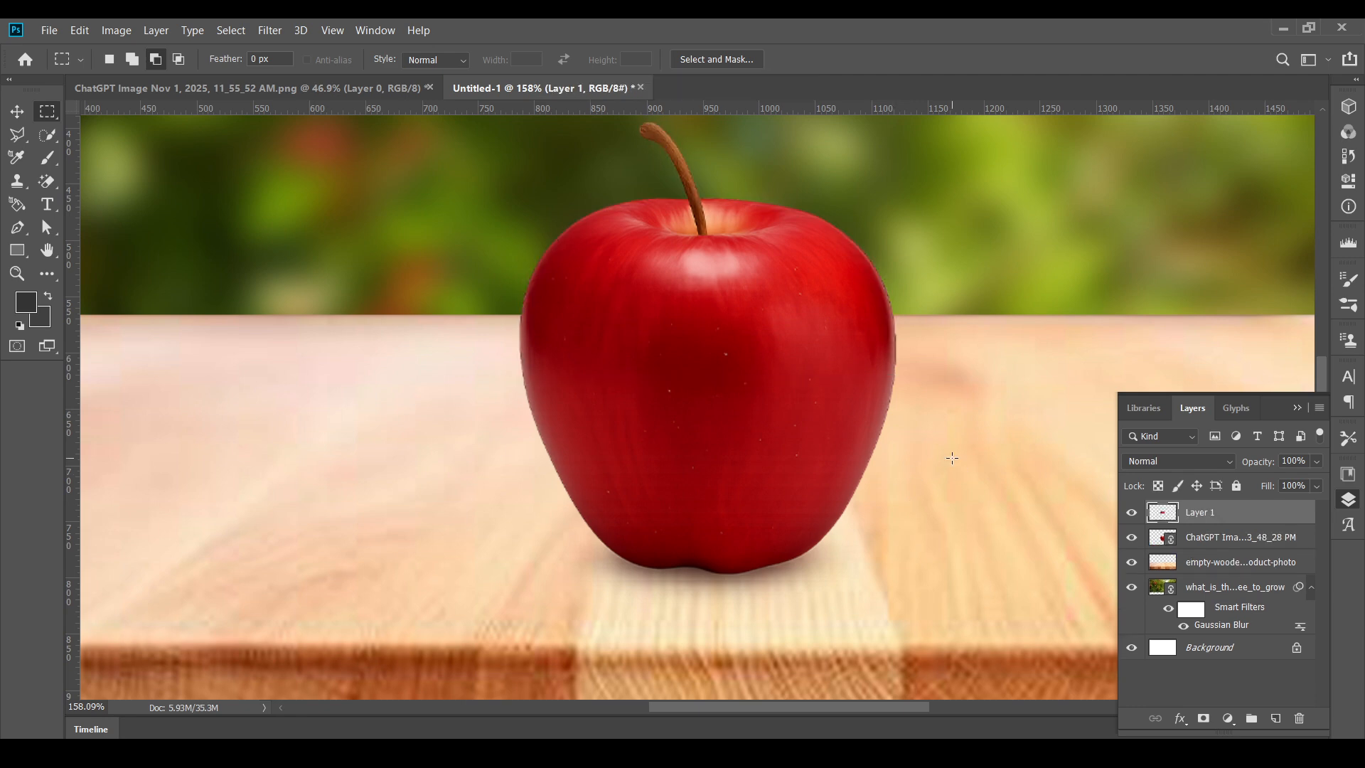
- Rasterize the original full apple layer and hide it
left_click(1164, 547)
right_click(1186, 540)
left_click(1024, 344)
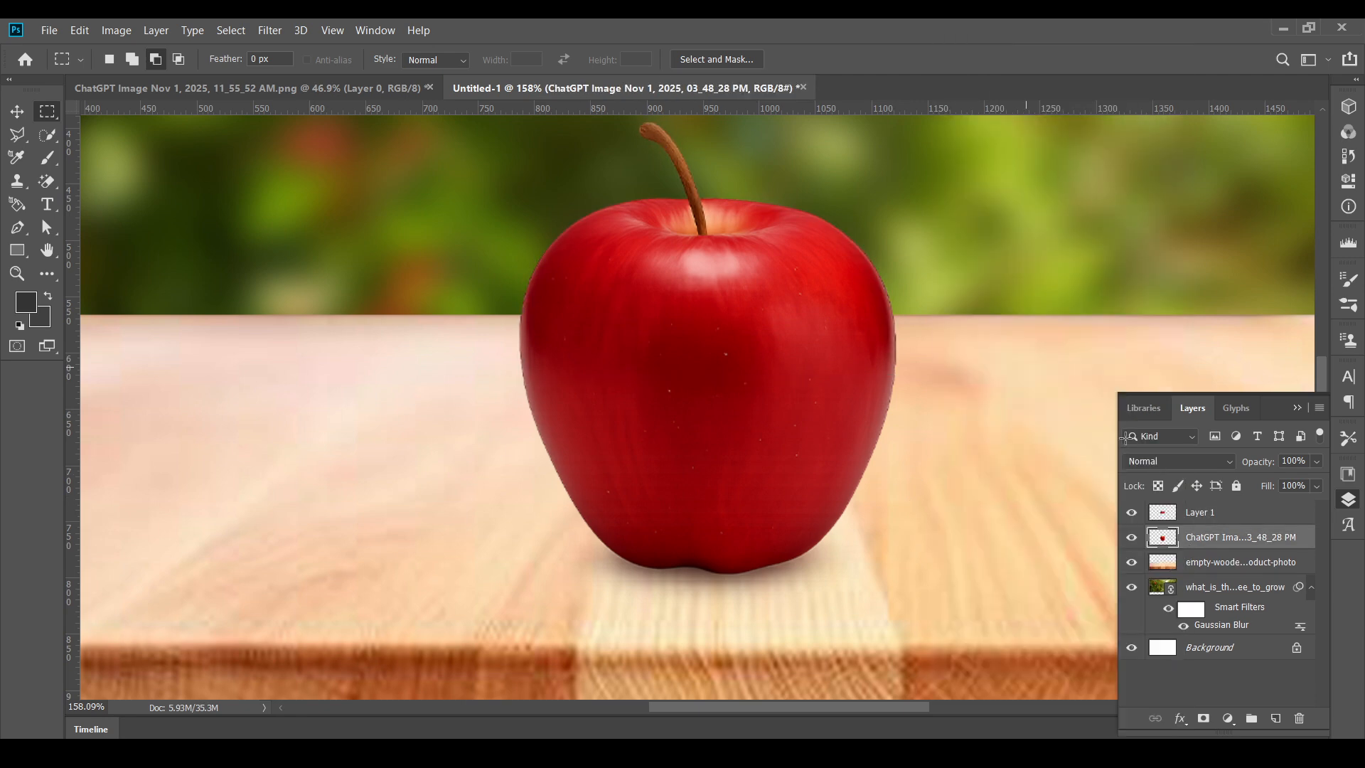
left_click(1131, 538)
- Set the blend mode of the upper apple layer (Layer 1) to Screen and desaturate it
left_click(1202, 514)
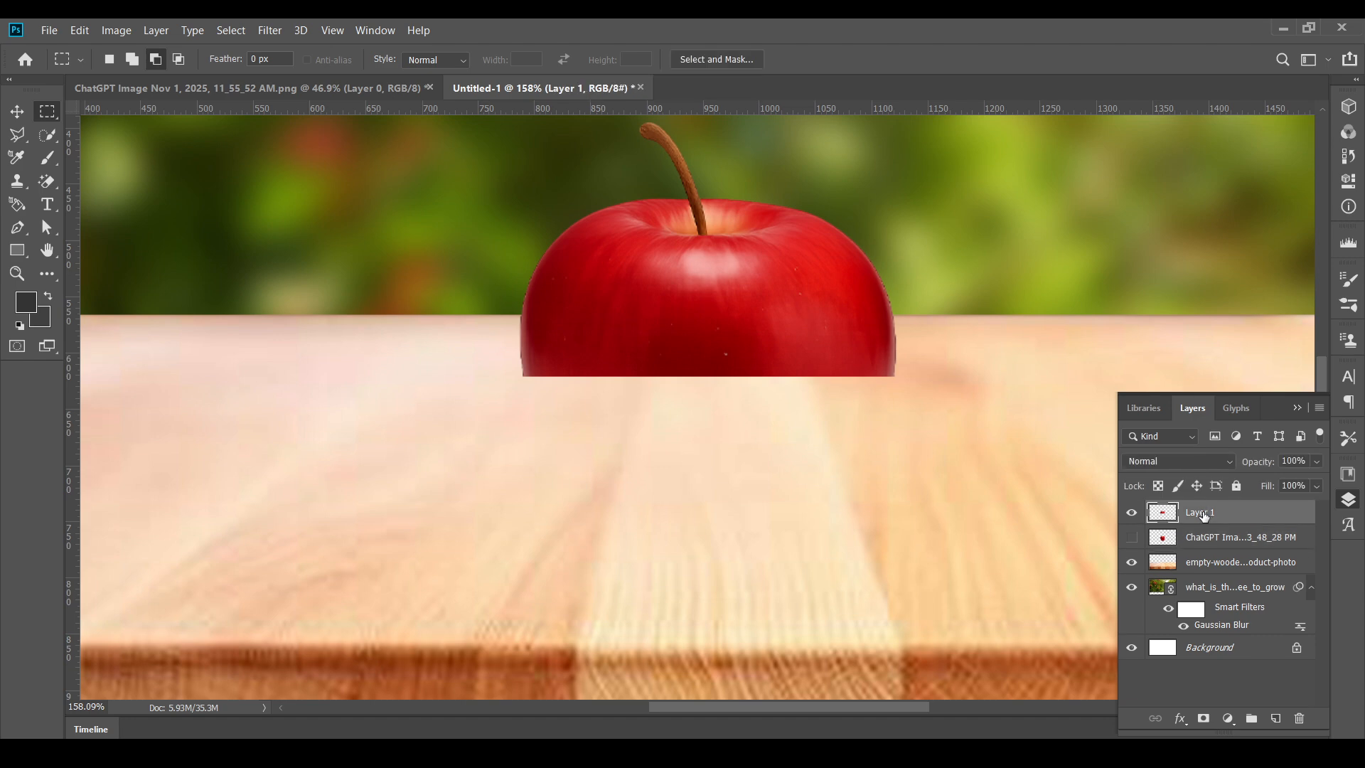
left_click(1173, 461)
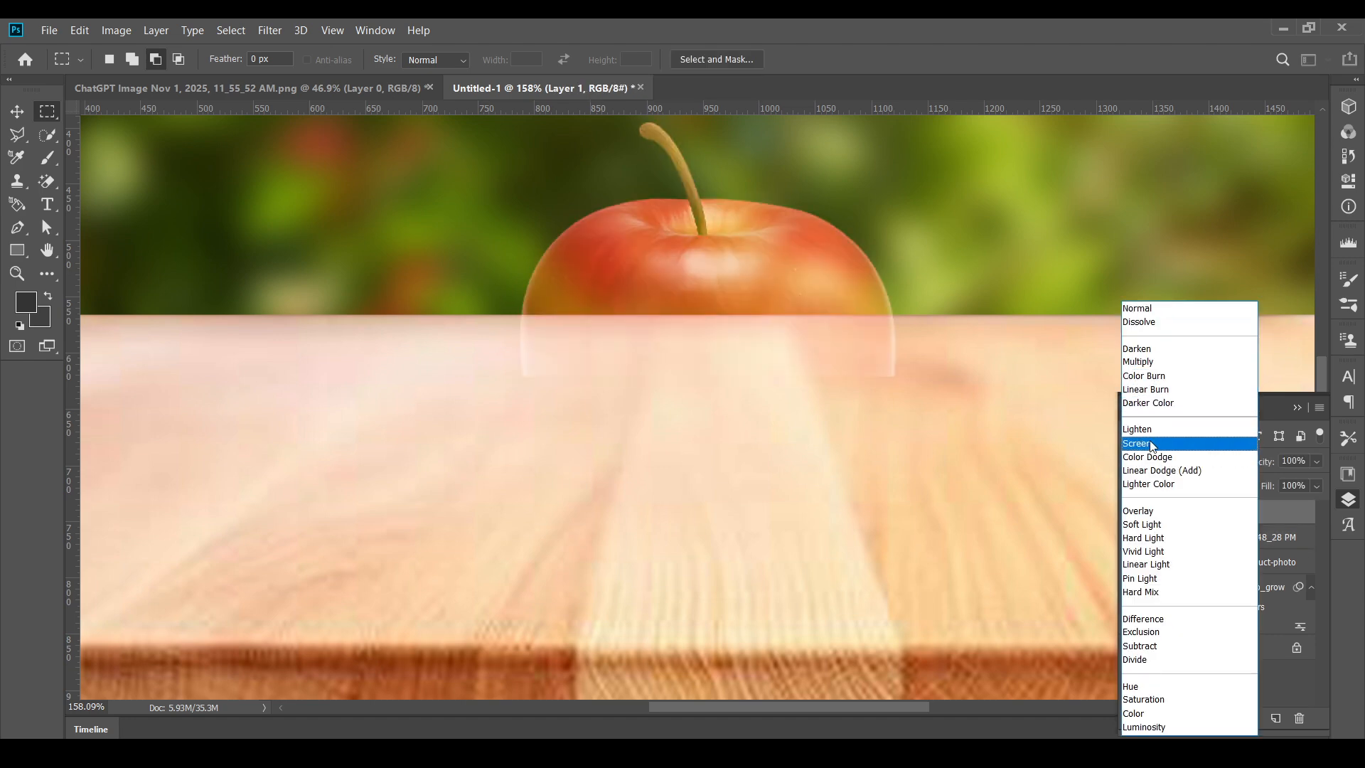
left_click(1138, 442)
left_click(114, 29)
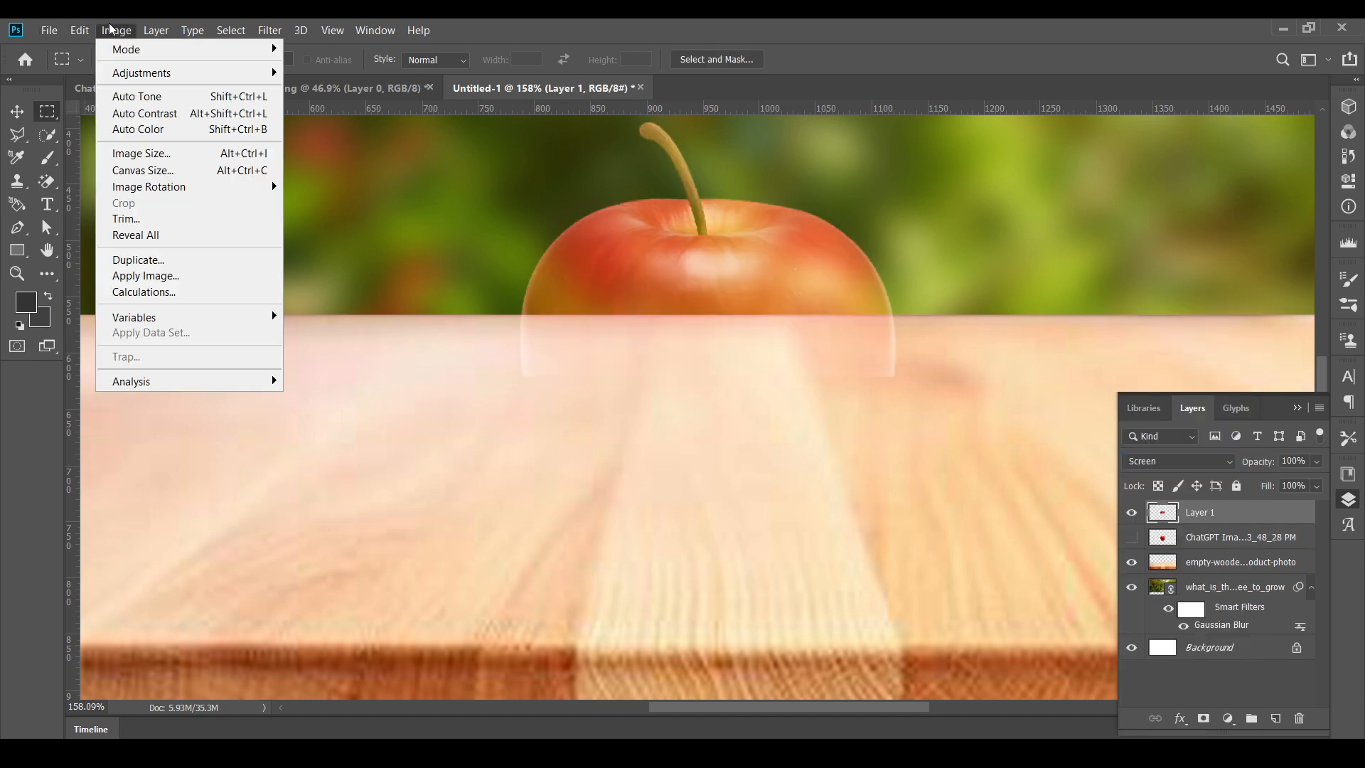
mouse_move(149, 74)
left_click(391, 399)
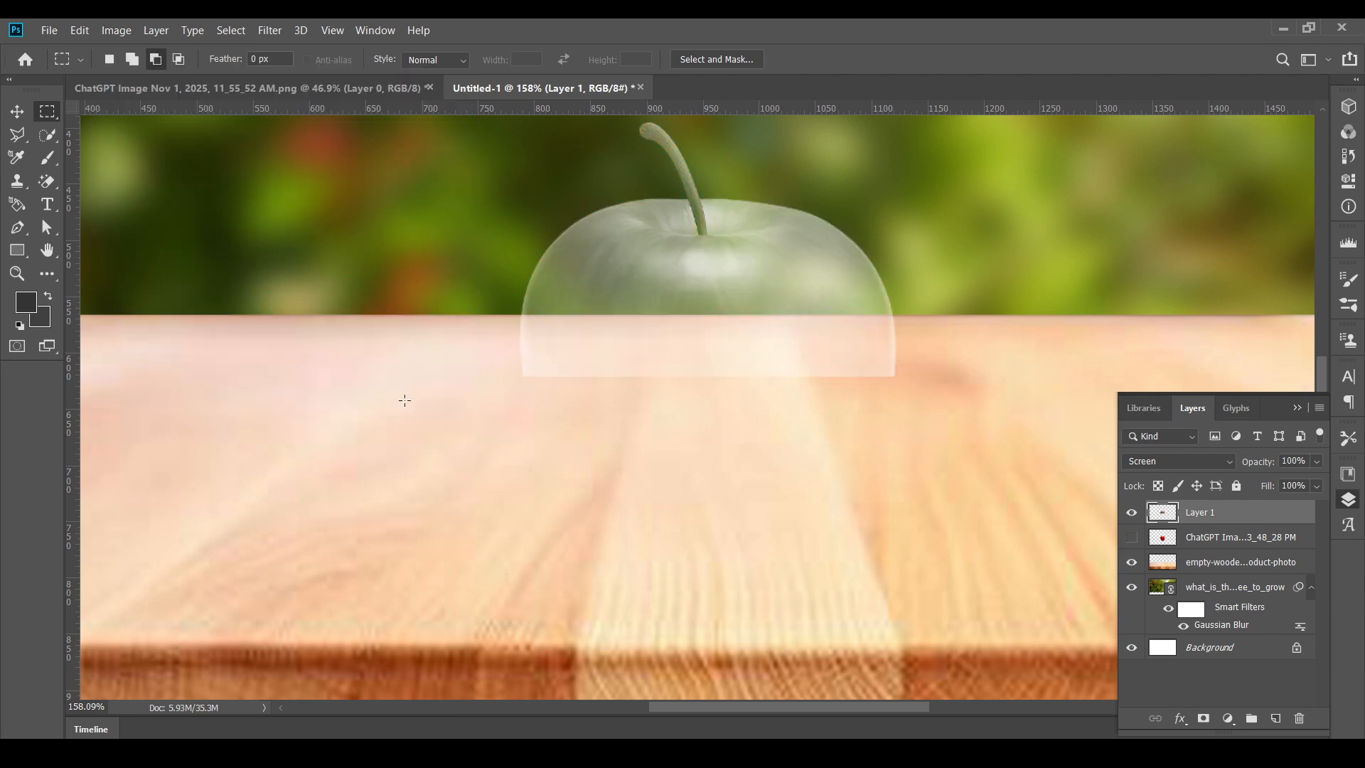
- Apply Levels to the desaturated upper apple with input values of 37, 0.75 and 190
left_click(123, 31)
mouse_move(142, 73)
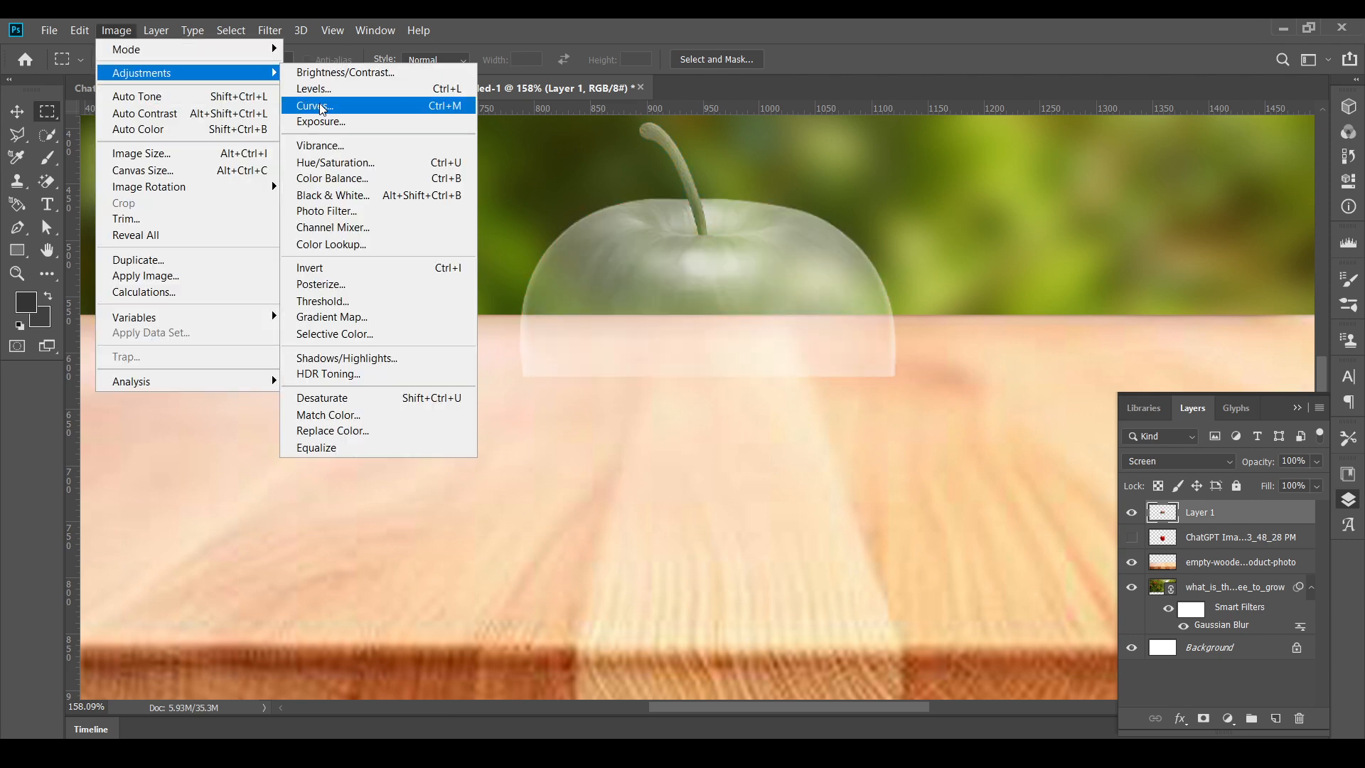
left_click(306, 88)
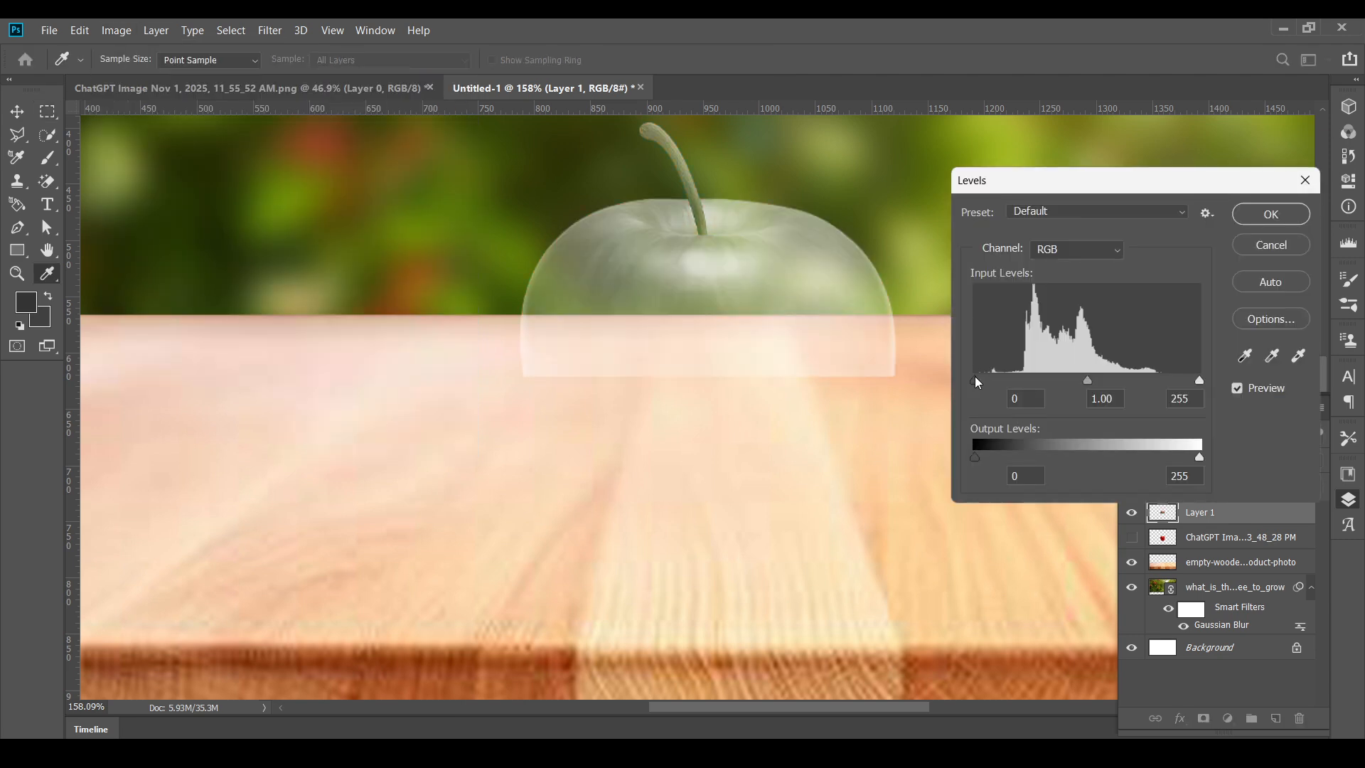
left_click_drag(976, 381, 1110, 382)
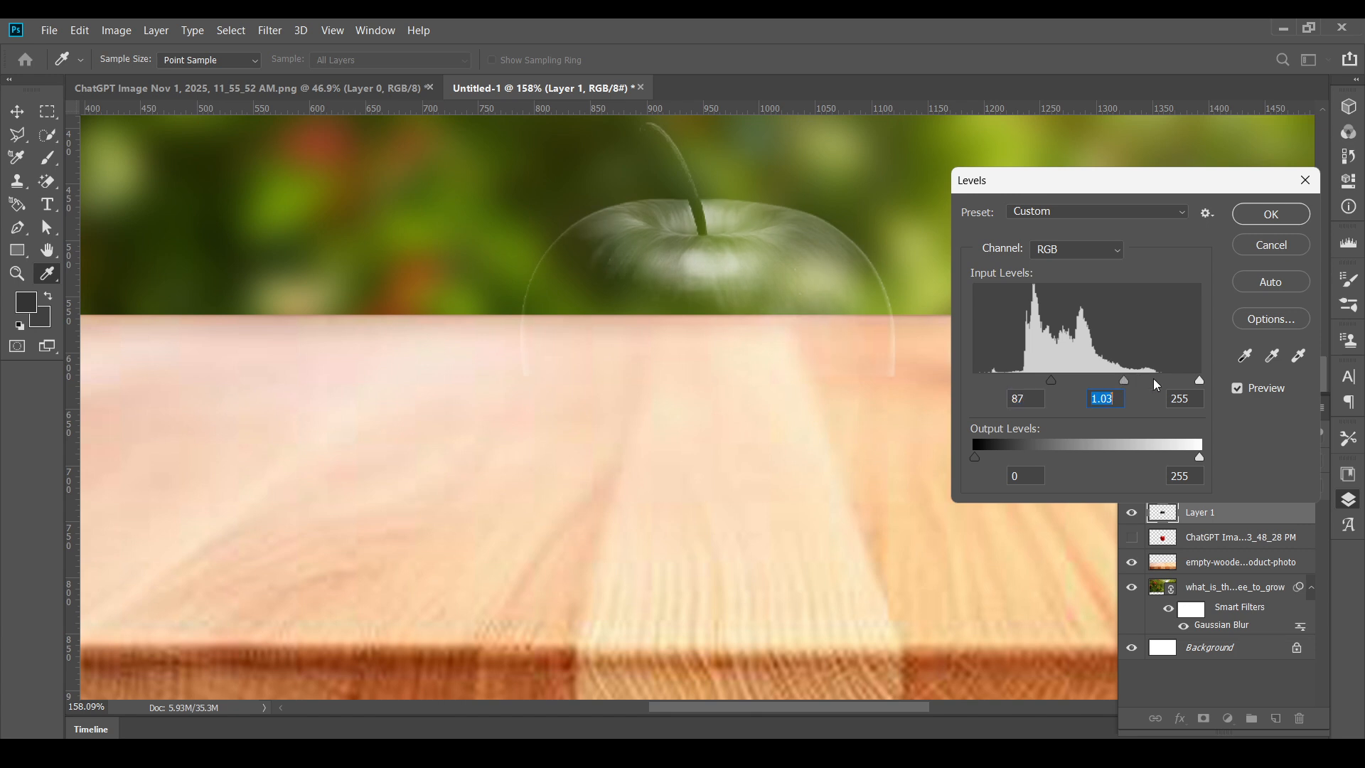
left_click_drag(1199, 382, 1106, 381)
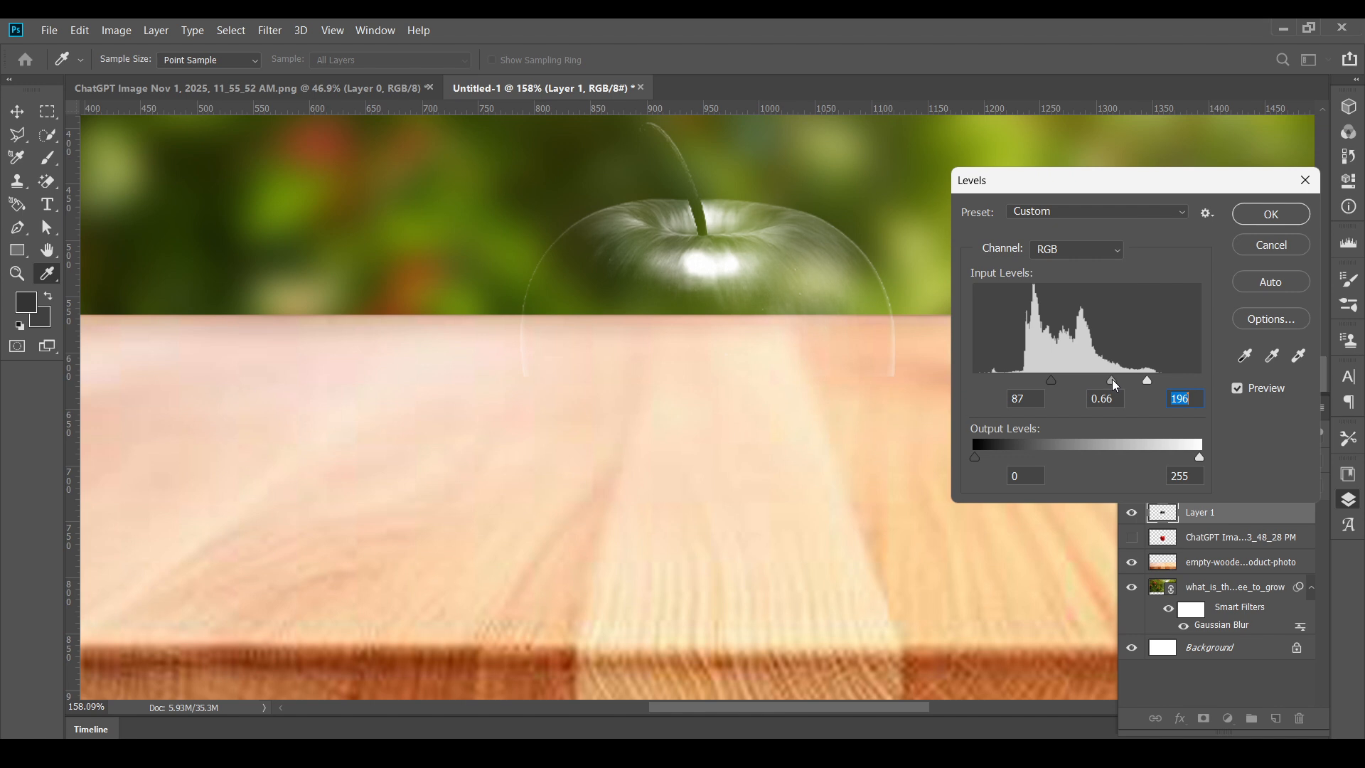
left_click(1117, 382)
left_click_drag(1051, 382, 1008, 380)
left_click(1008, 380)
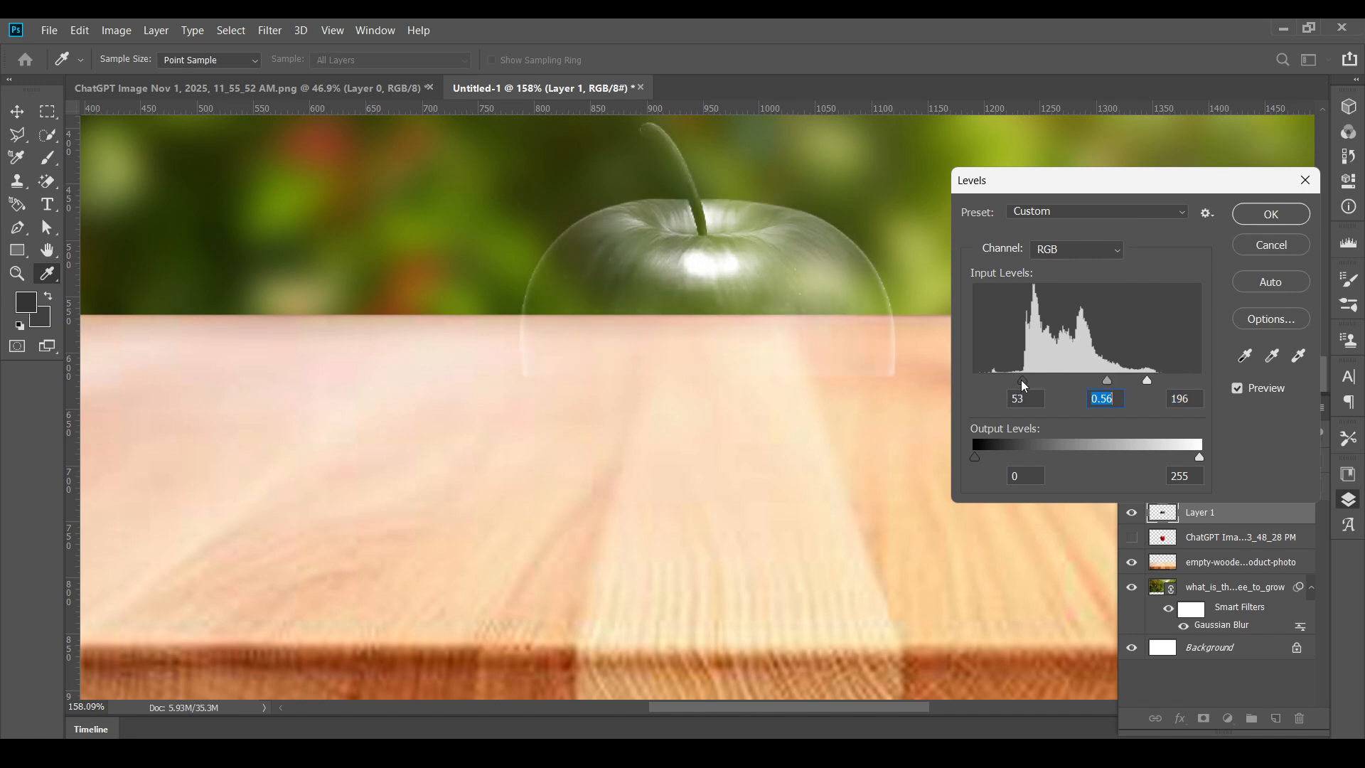
left_click_drag(1100, 382, 1142, 379)
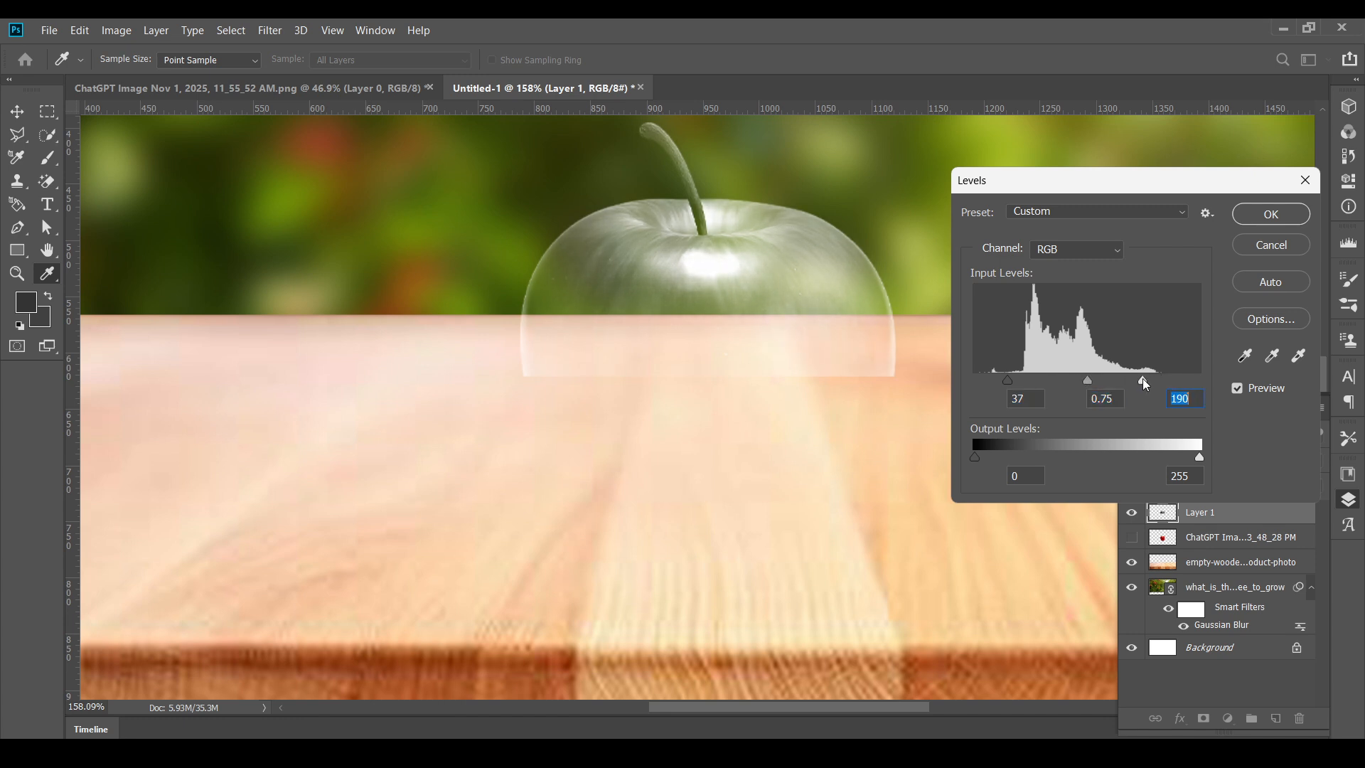
left_click(1272, 214)
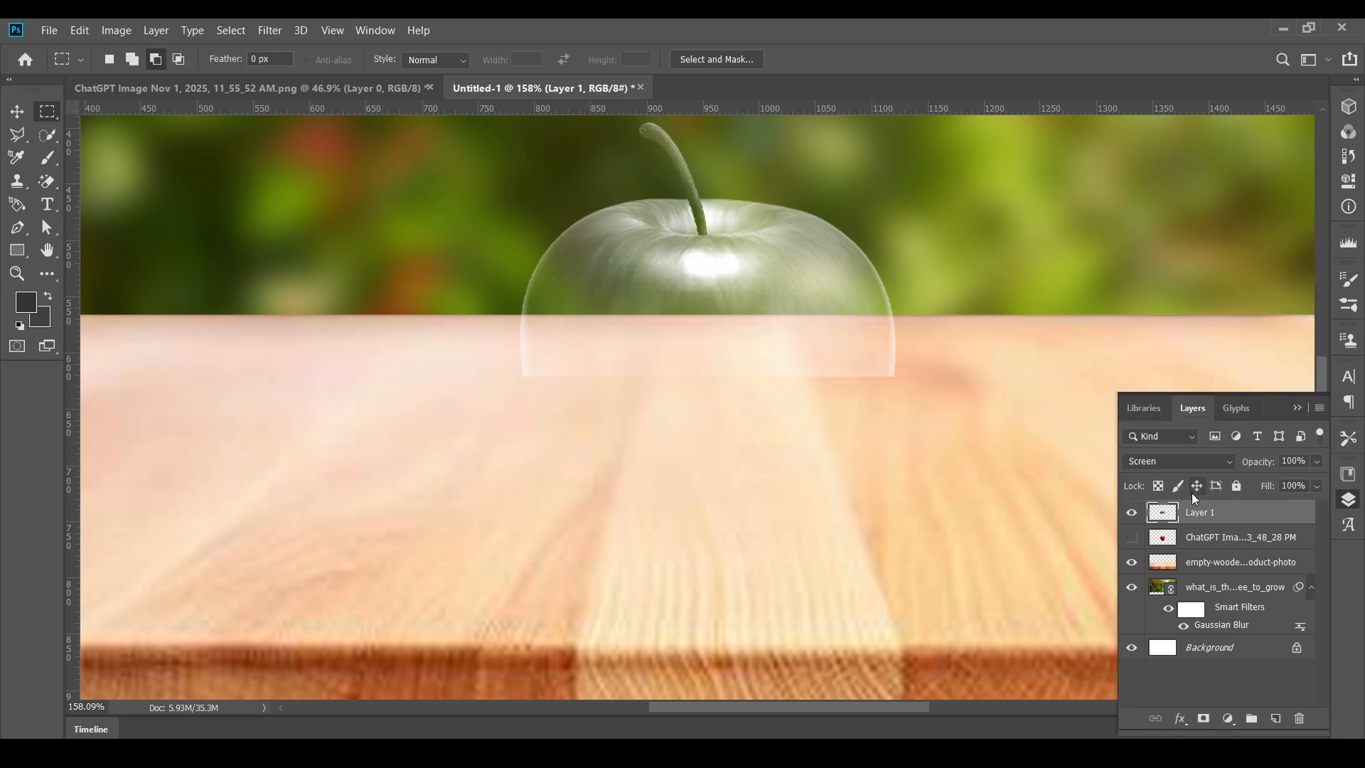
- Show the full apple layer and hide its upper part with an inverted layer mask made from Layer 1's outline
left_click(1132, 538)
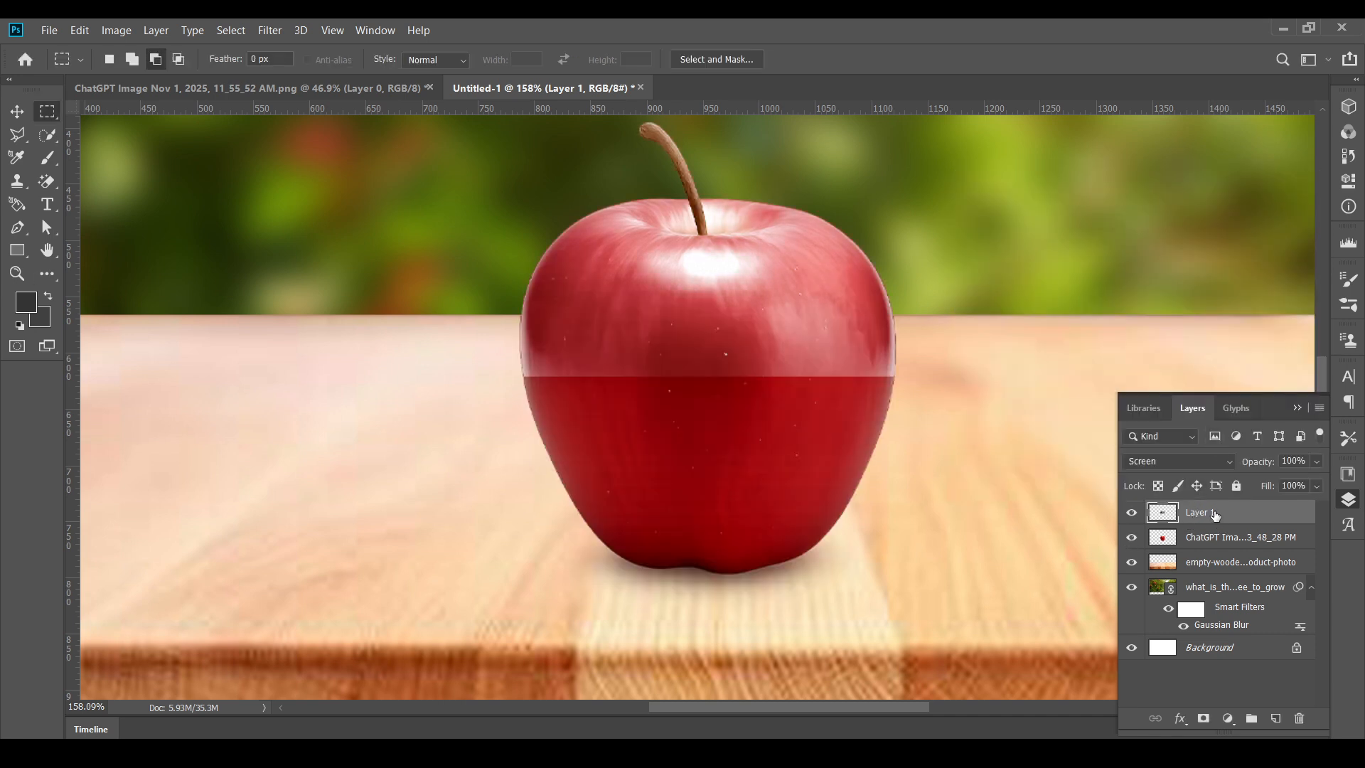
right_click(1161, 519)
left_click(1182, 210)
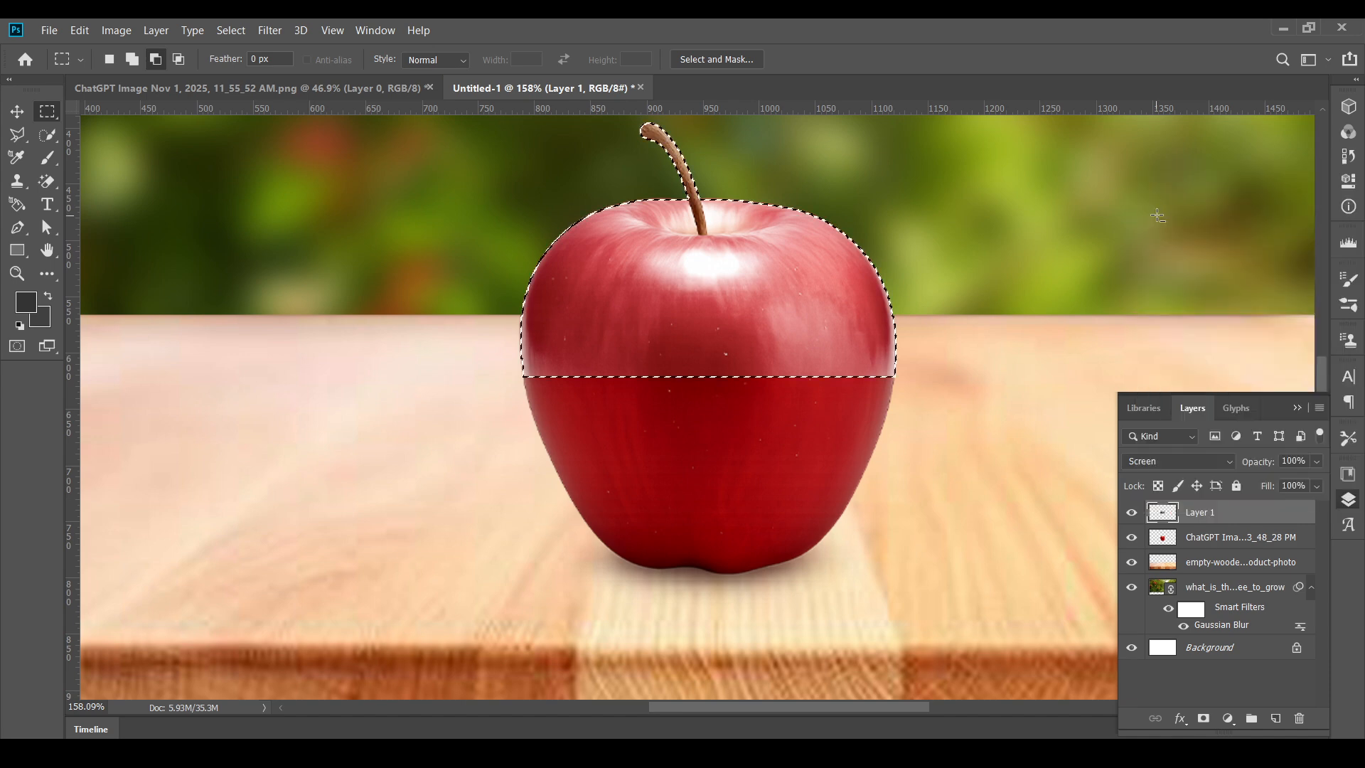
left_click(1189, 546)
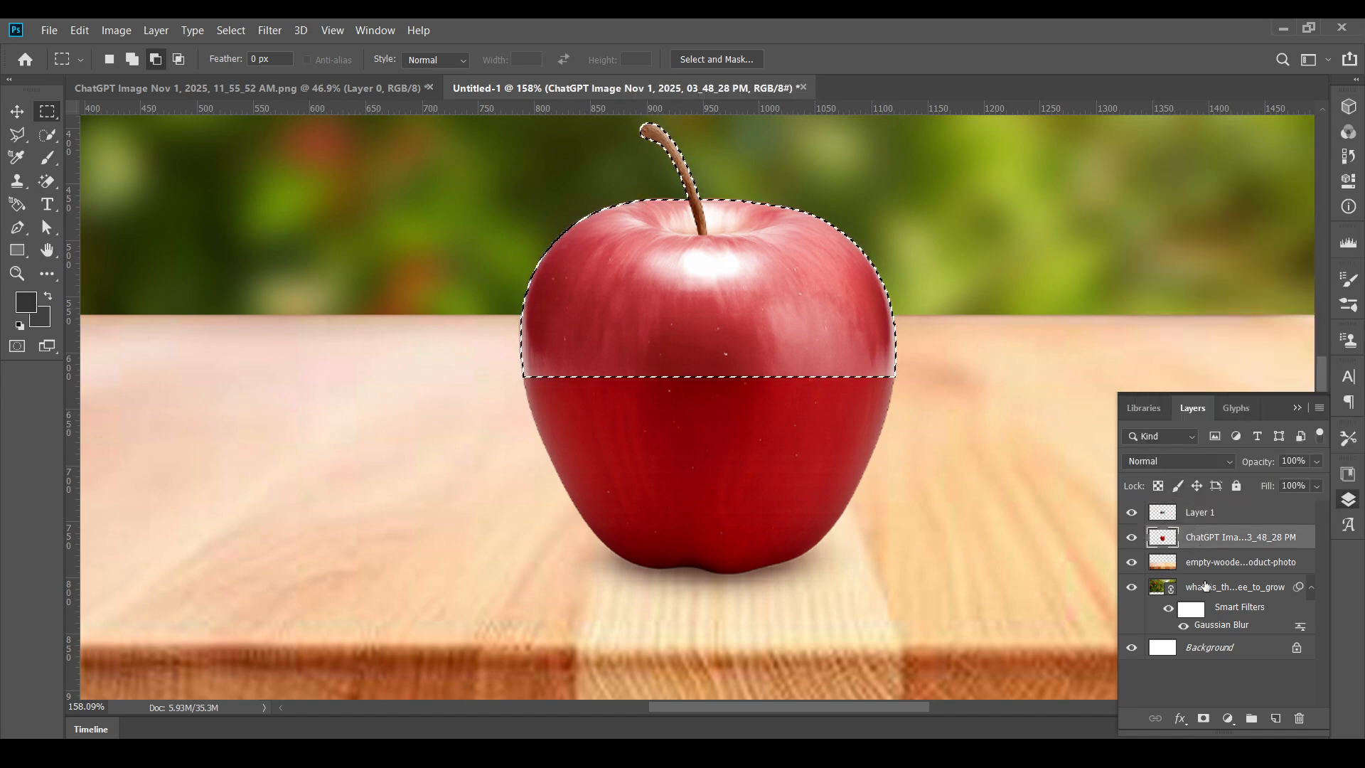
left_click(1206, 718)
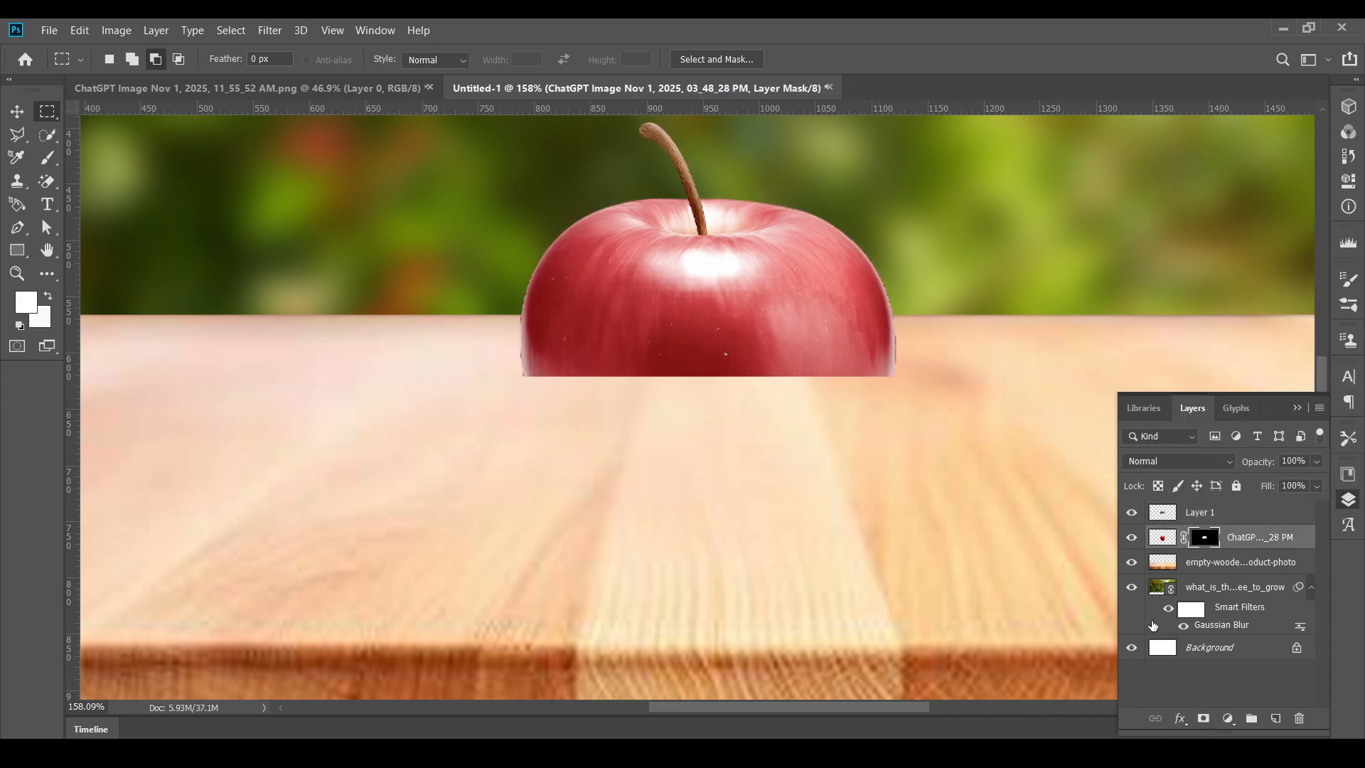
key("ctrl+i")
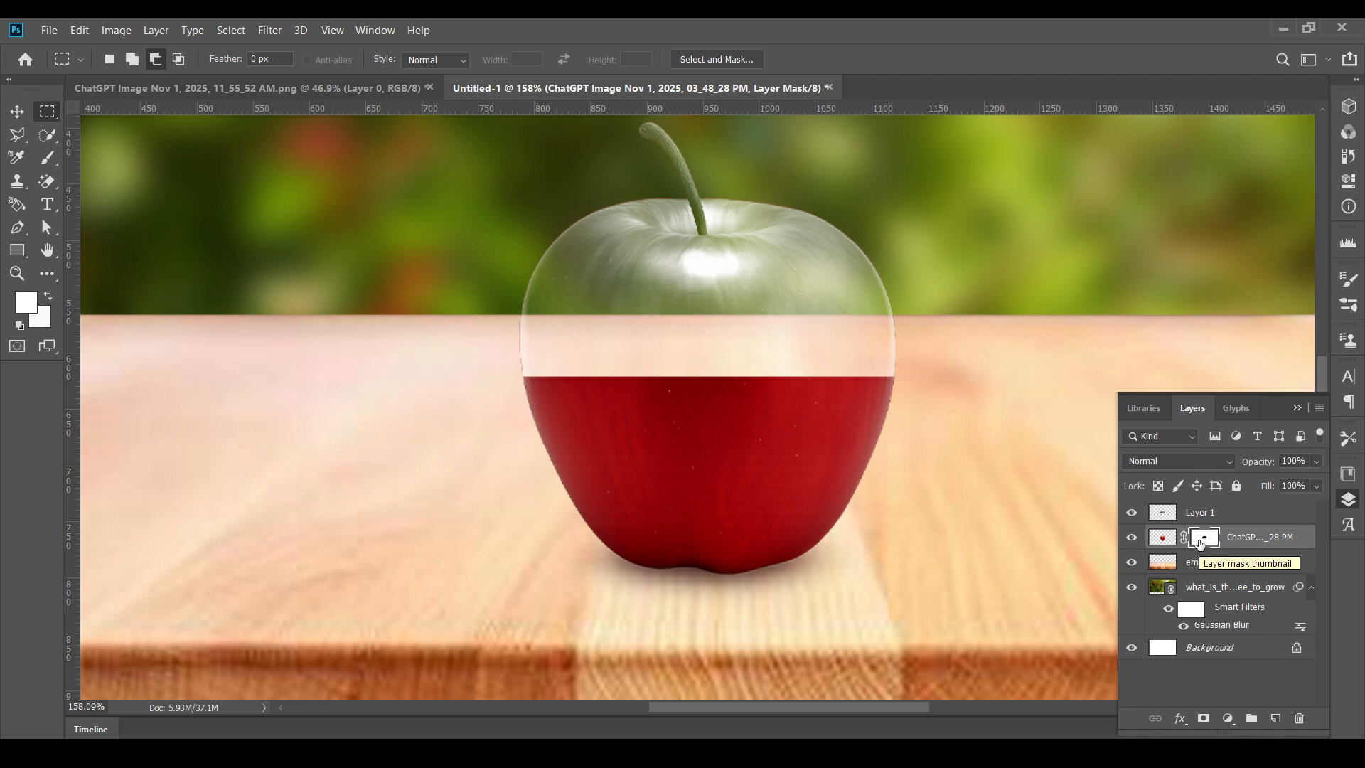
- Place the Halved Apple with Star Core image as a linked file directly above the masked apple layer
left_click(17, 111)
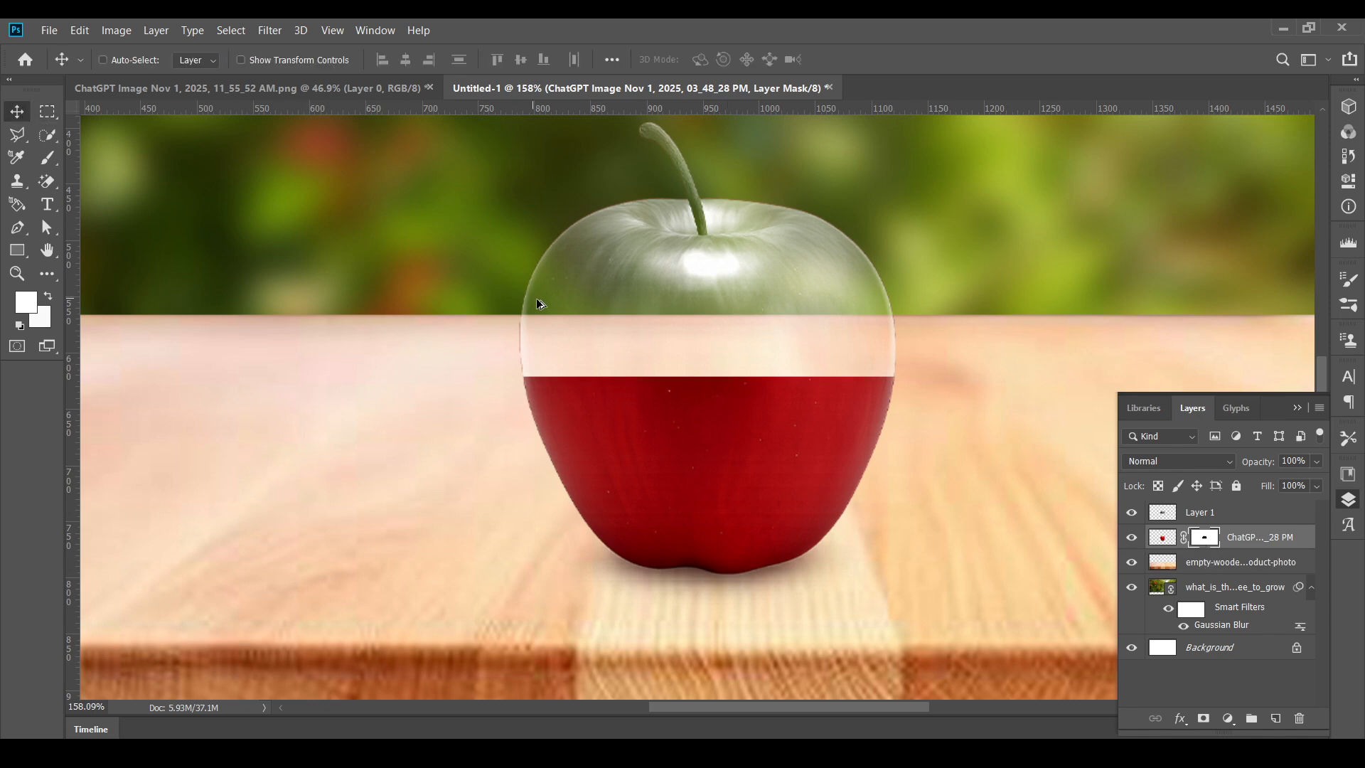
scroll(604, 334, "down", 3)
scroll(606, 338, "up", 5)
scroll(620, 331, "up", 2)
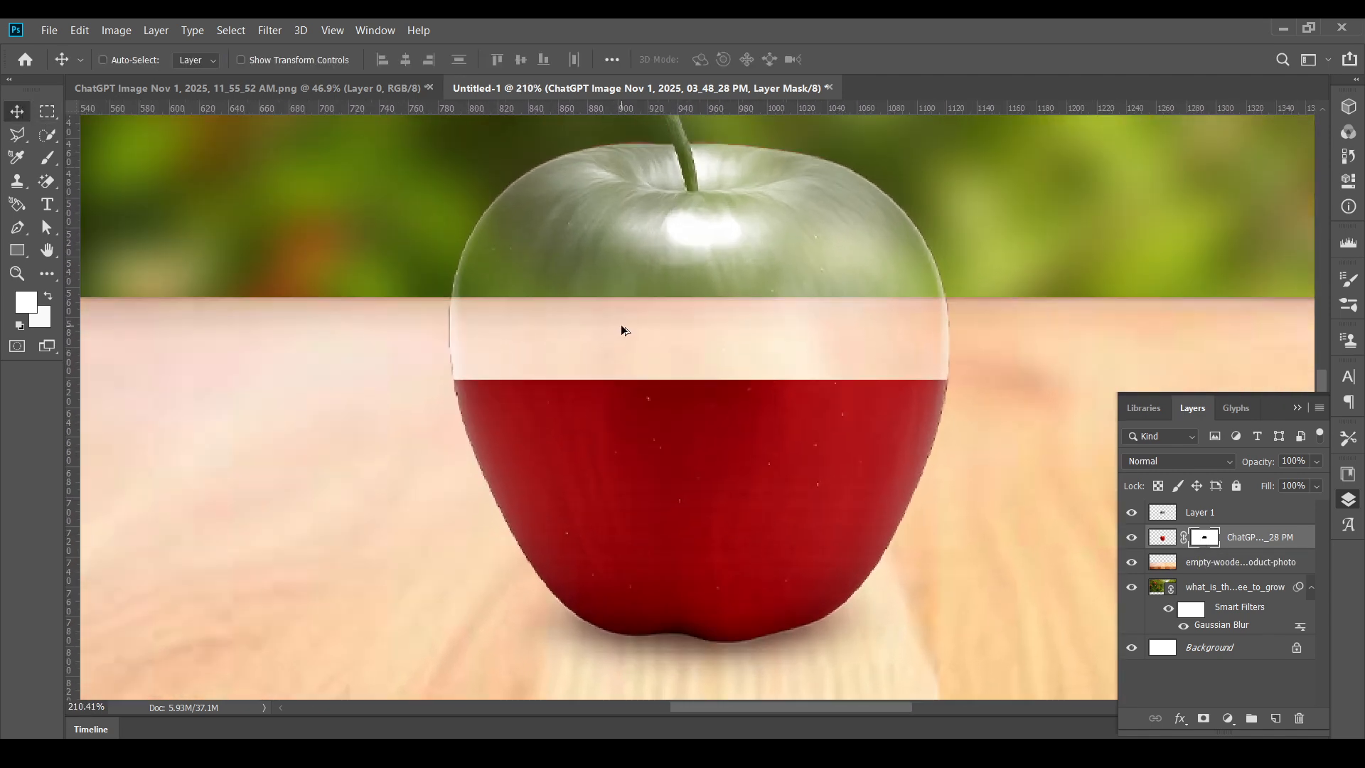
scroll(621, 330, "down", 4)
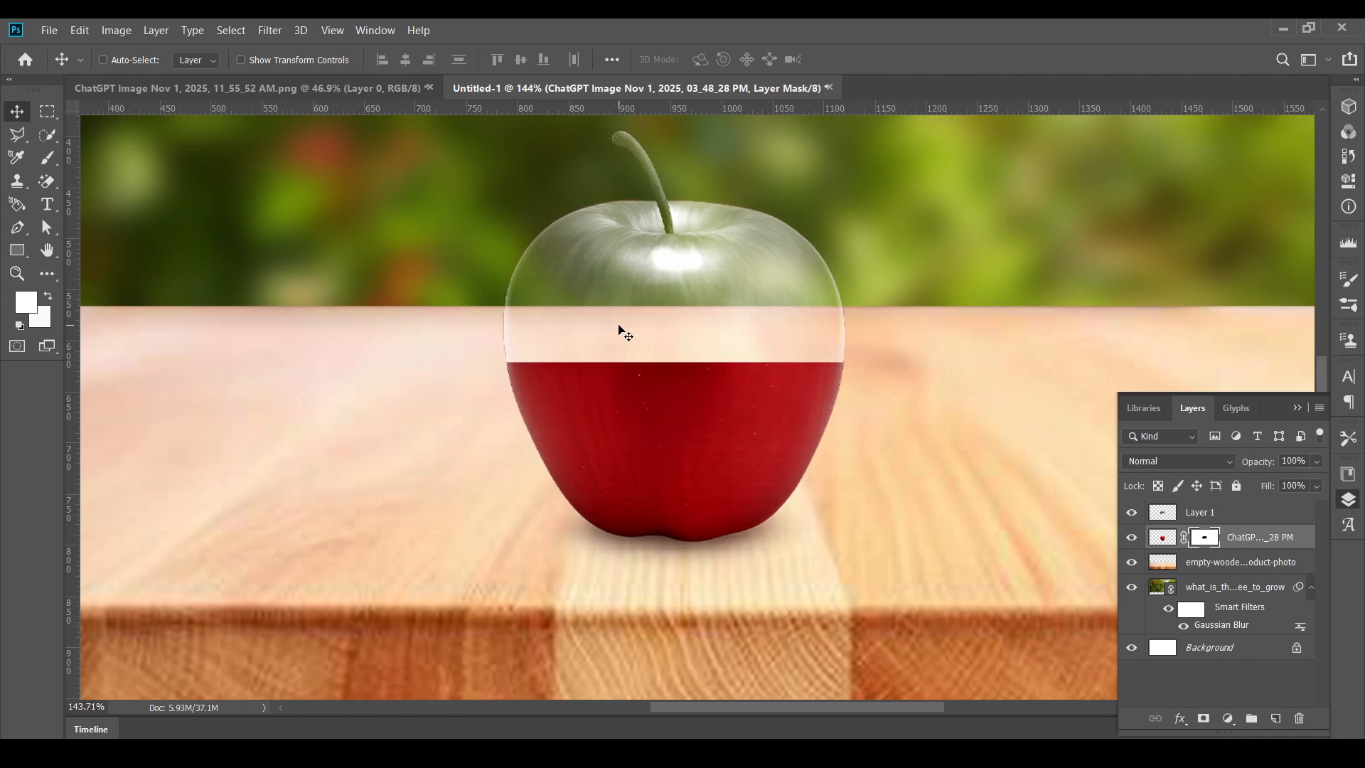
left_click(622, 330, "ctrl")
scroll(500, 329, "down", 1)
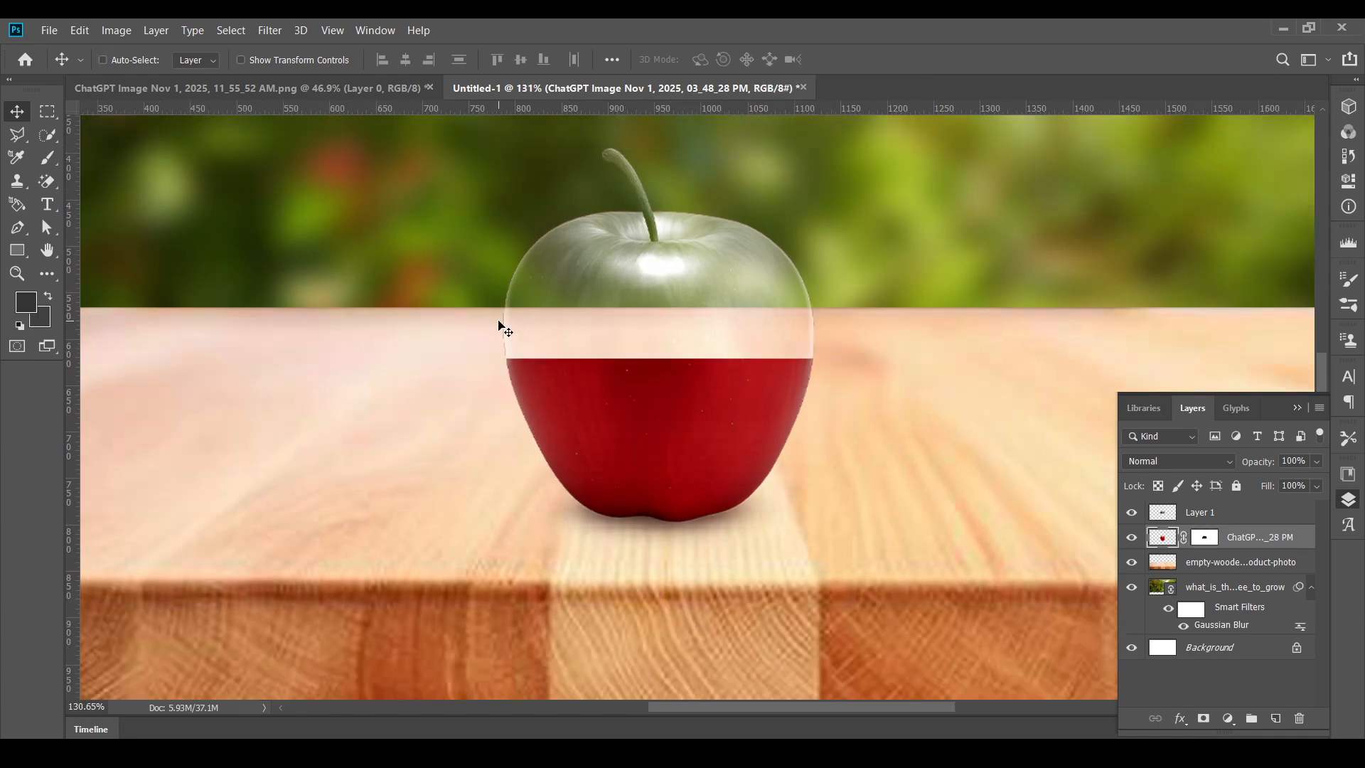
left_click(44, 26)
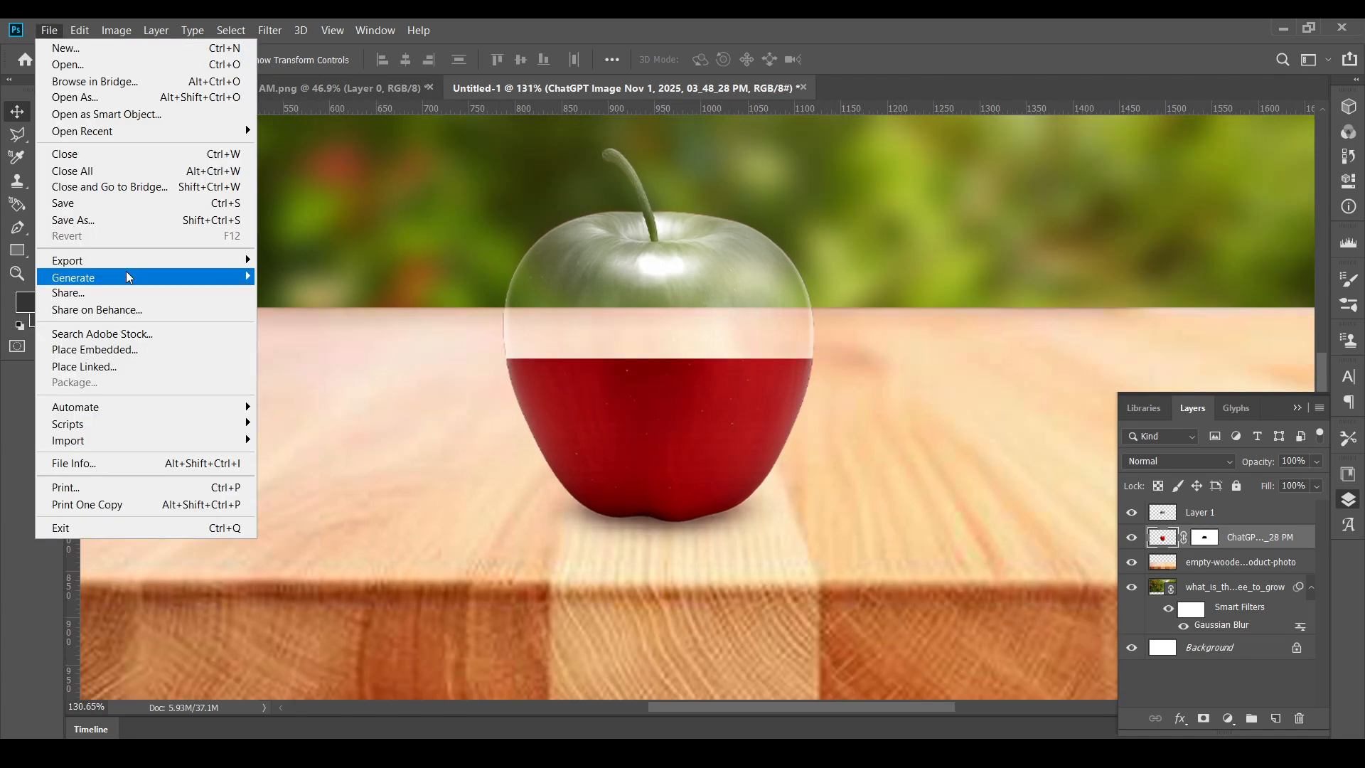
left_click(147, 366)
left_click(414, 179)
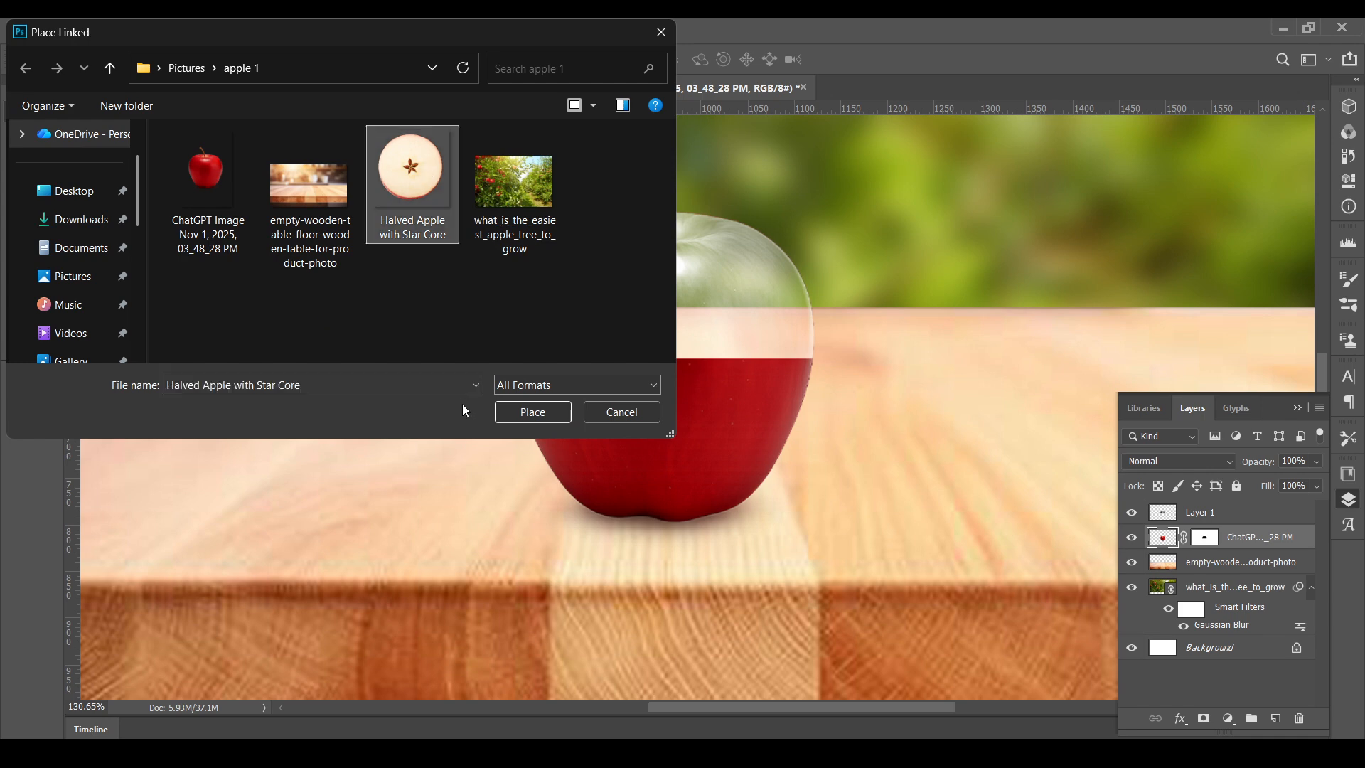
left_click(540, 410)
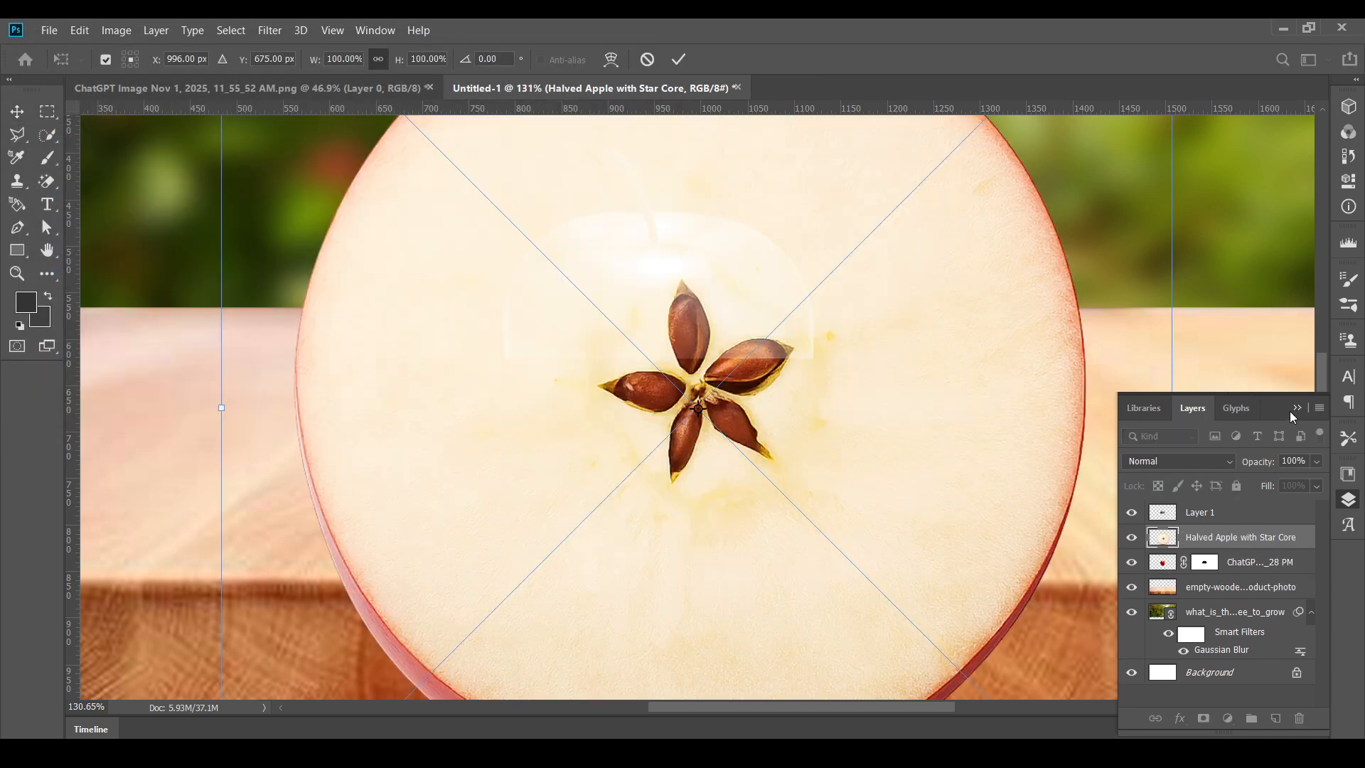
- Shrink the halved apple to about 19.6% width and 12% height, and move it inside the transparent upper apple
left_click(1291, 412)
left_click_drag(1173, 387, 748, 364)
left_click_drag(681, 212, 680, 326)
left_click_drag(676, 379, 652, 258)
left_click_drag(733, 290, 794, 279)
left_click_drag(680, 183, 677, 287)
left_click_drag(676, 344, 661, 308)
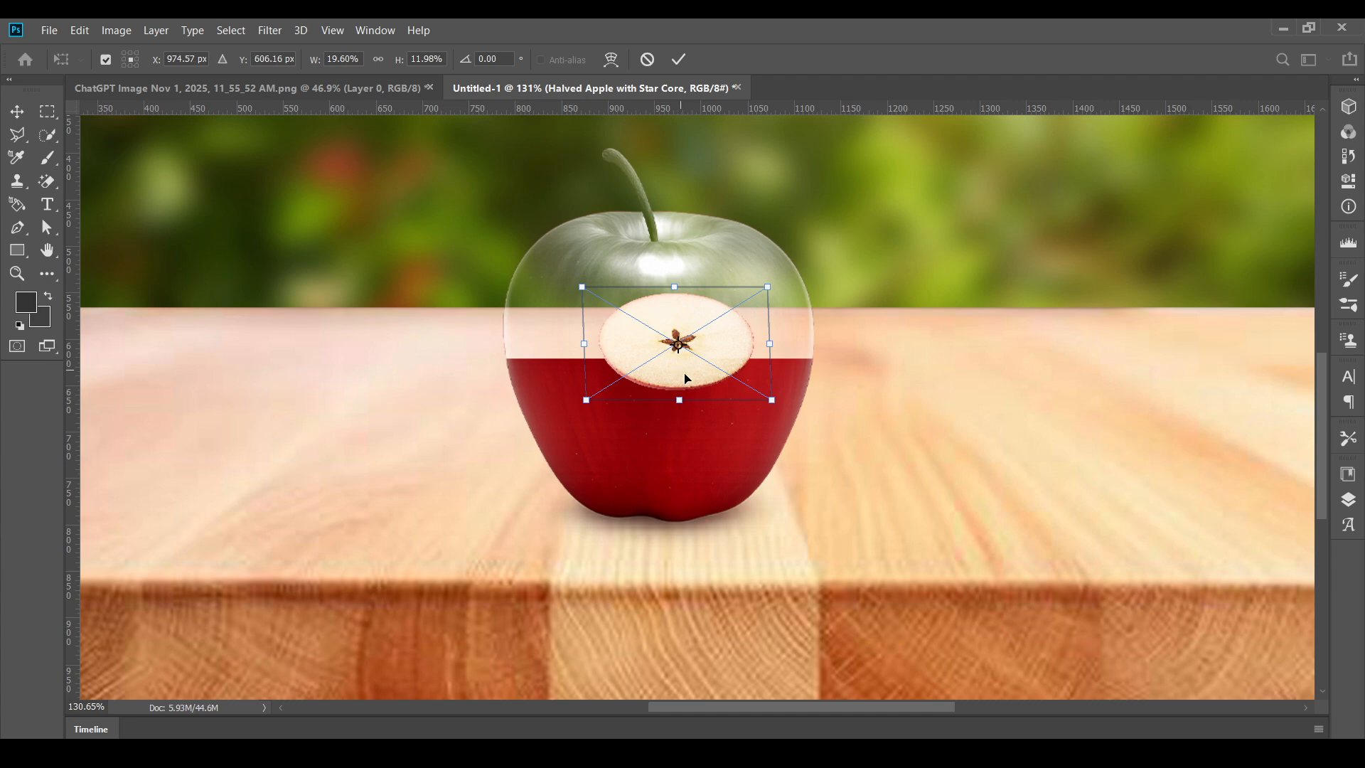
left_click_drag(687, 379, 677, 342)
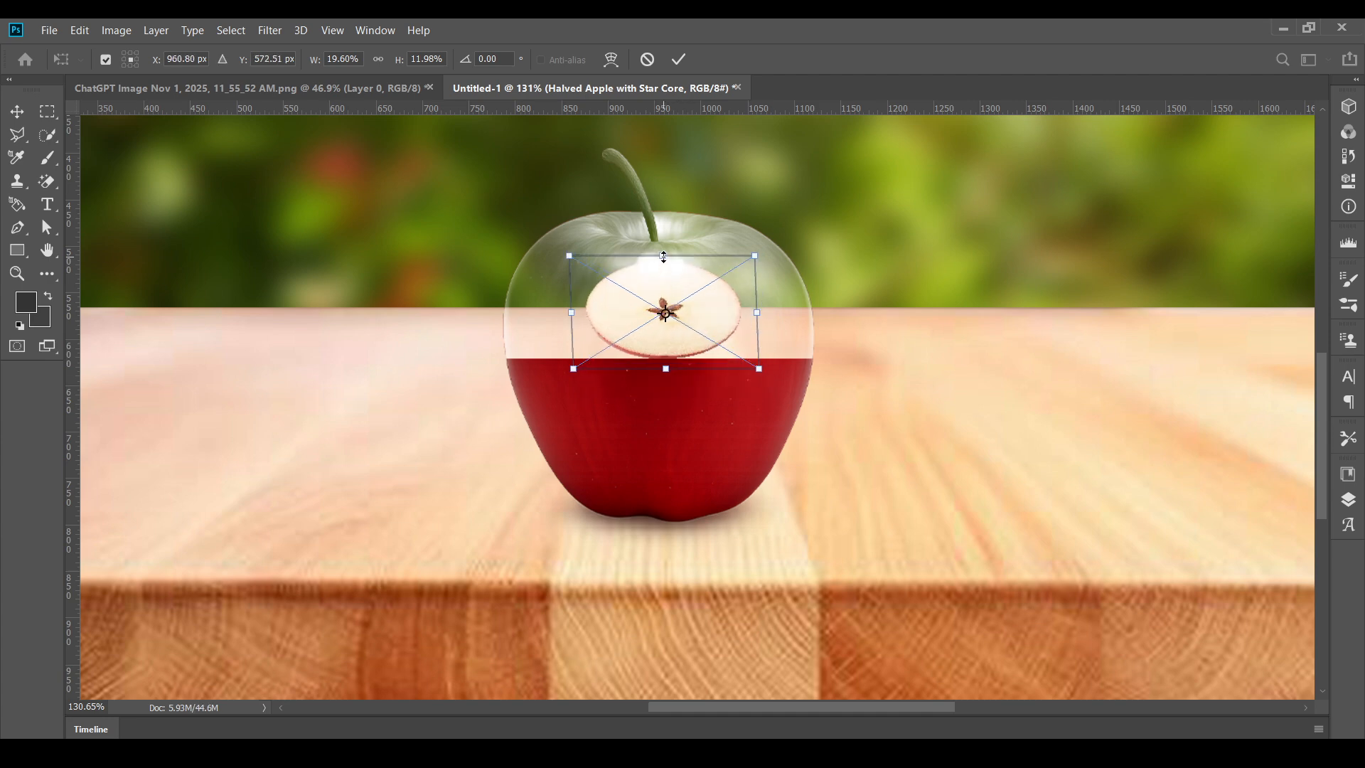
- Stretch the apple slice to about 49% width and flatten it to about 5% height over the red half's cut edge
left_click_drag(664, 256, 664, 316)
mouse_move(758, 343)
left_mouse_down()
mouse_move(841, 341)
mouse_move(736, 346)
left_mouse_up()
left_click_drag(541, 324, 468, 325)
left_click_drag(812, 325, 890, 326)
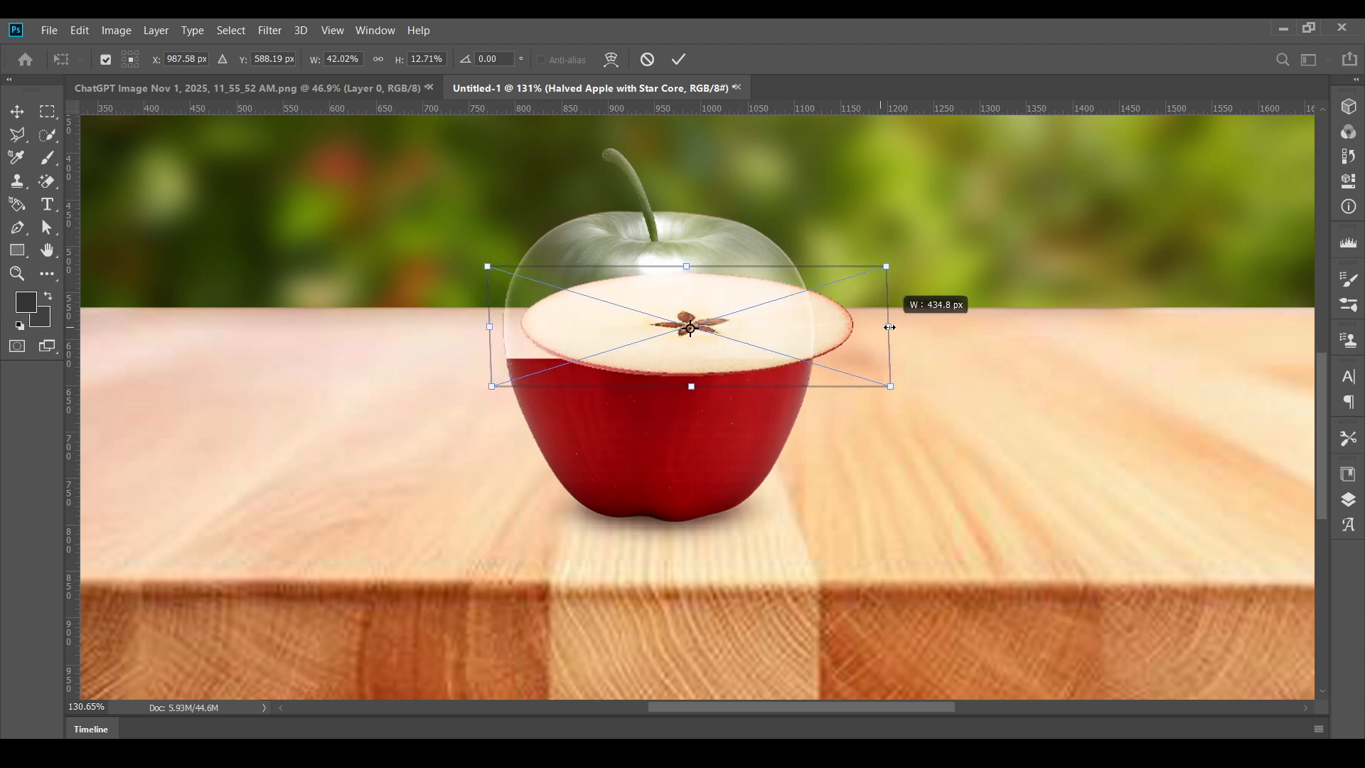
left_click_drag(472, 325, 418, 328)
left_click_drag(655, 310, 654, 281)
left_click_drag(647, 231, 654, 329)
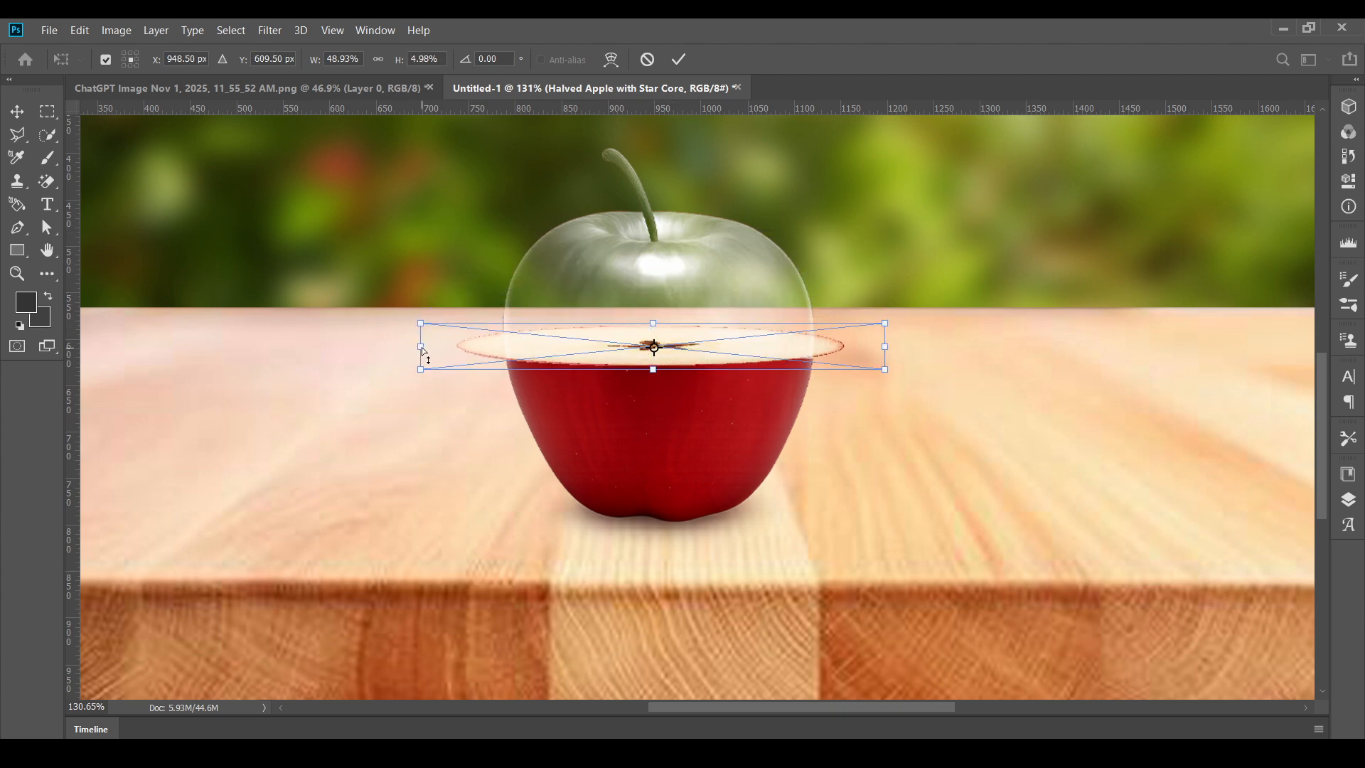
- Fit the slice to the red apple's cut edge at about 39% width and 5.65% height, and apply the transform
left_click_drag(421, 347, 468, 357)
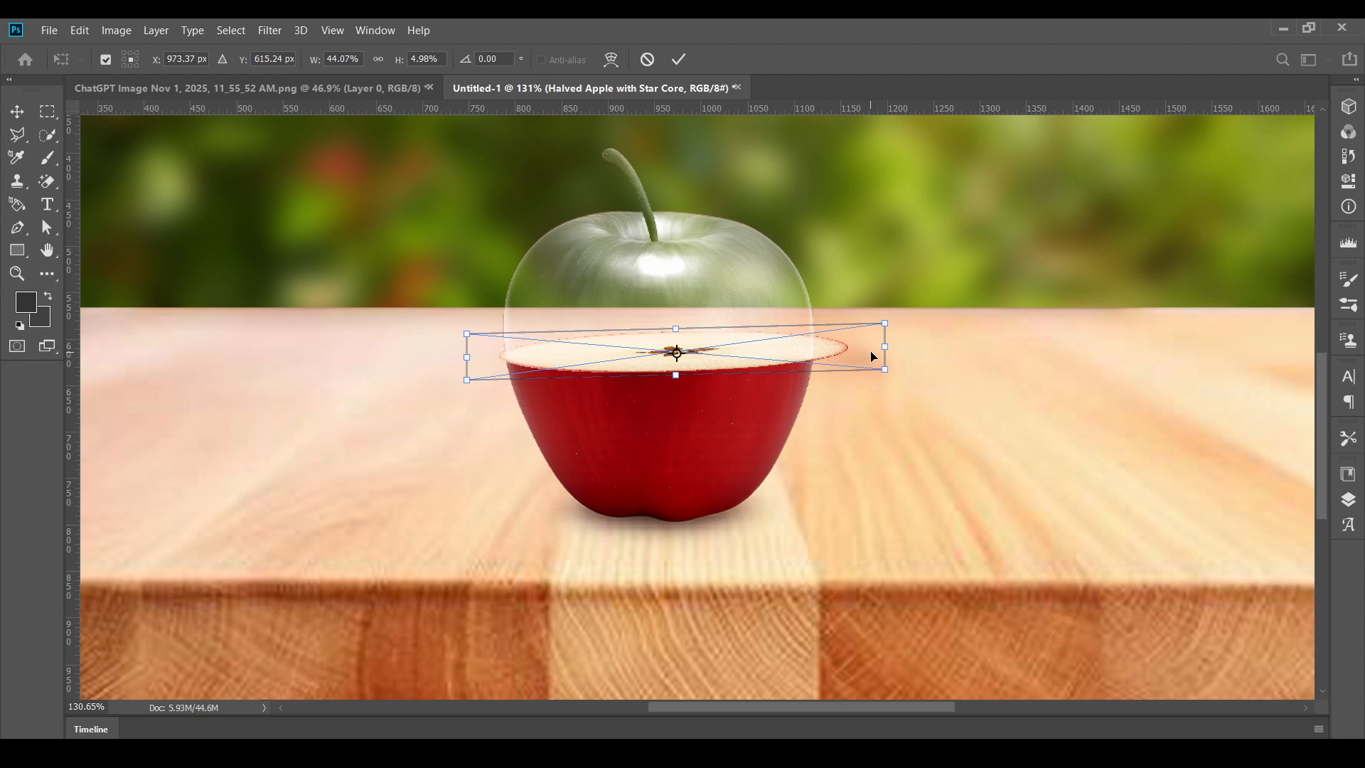
left_click_drag(884, 350, 847, 362)
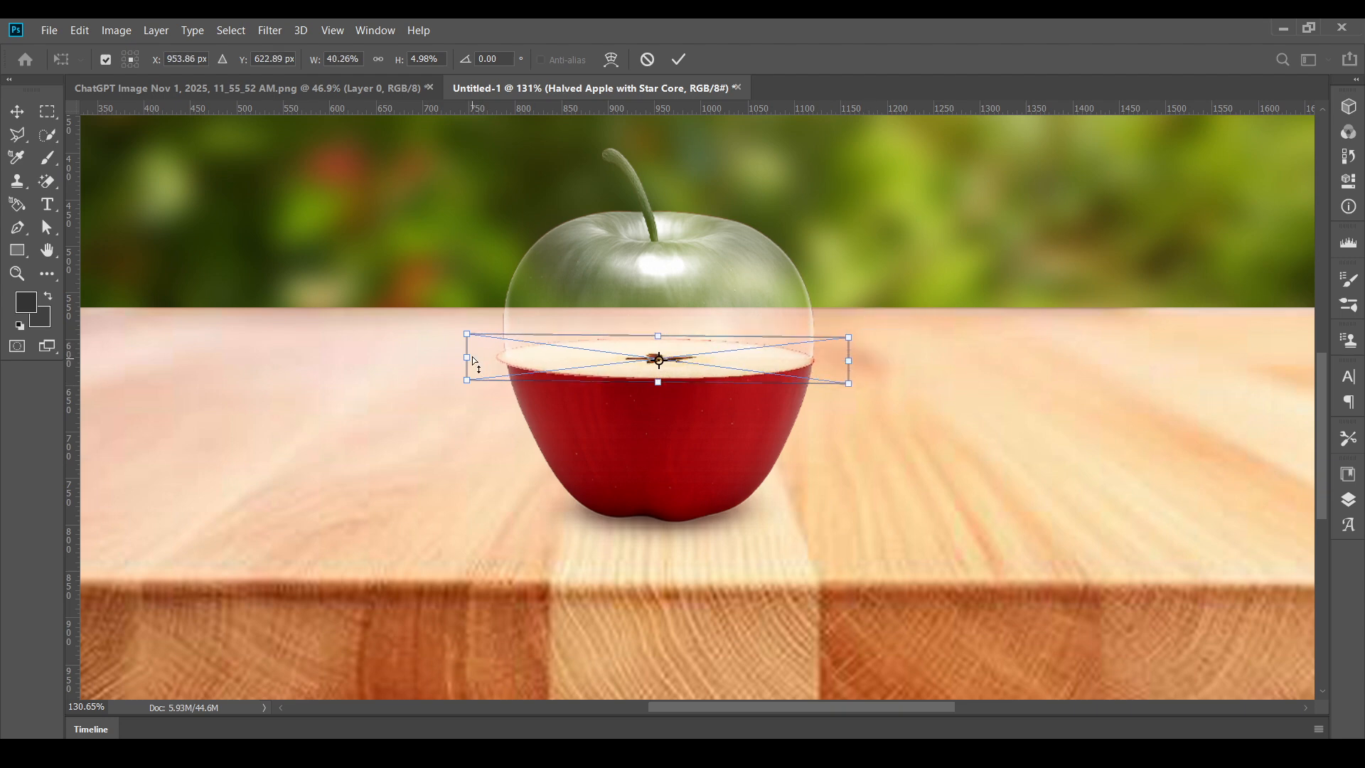
left_click_drag(473, 361, 483, 363)
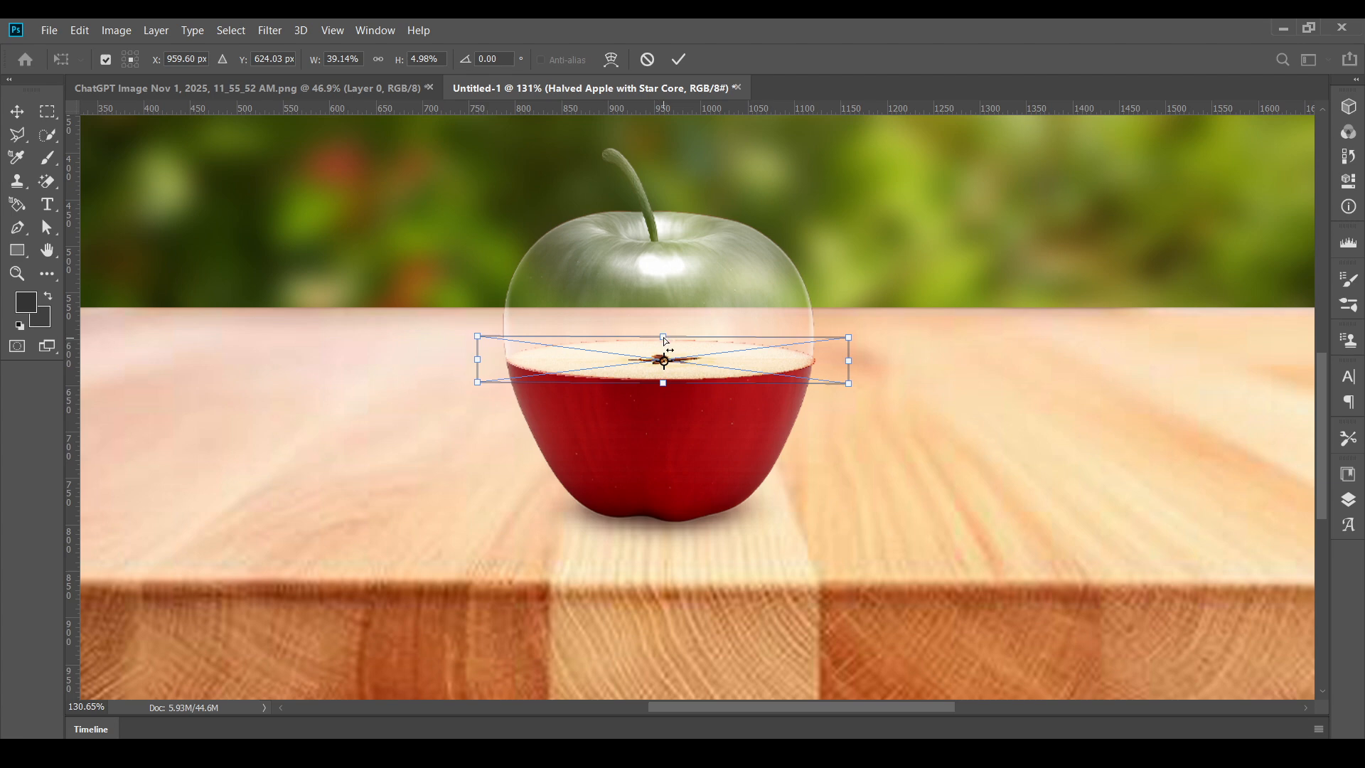
left_click_drag(663, 339, 662, 329)
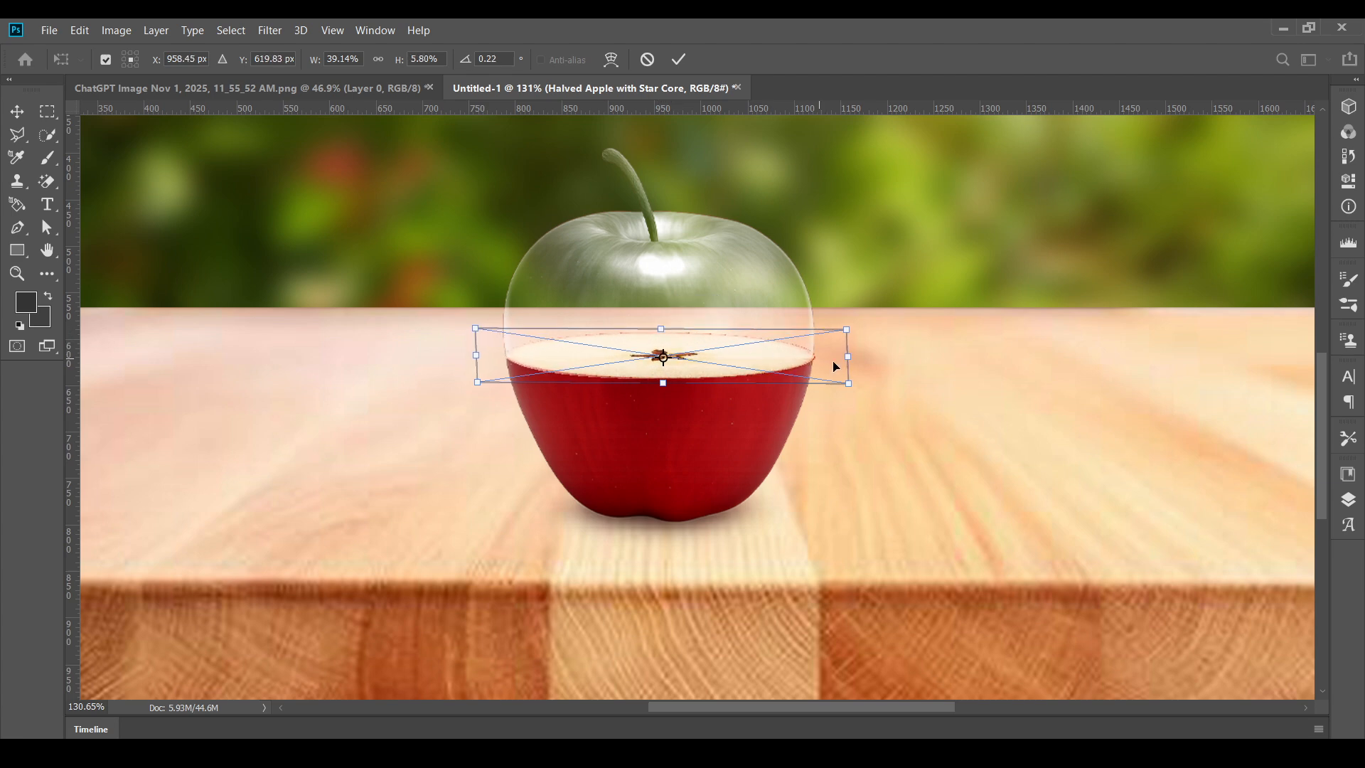
left_click_drag(848, 365, 845, 365)
mouse_move(662, 384)
left_mouse_down()
mouse_move(660, 360)
mouse_move(671, 377)
mouse_move(659, 381)
left_mouse_up()
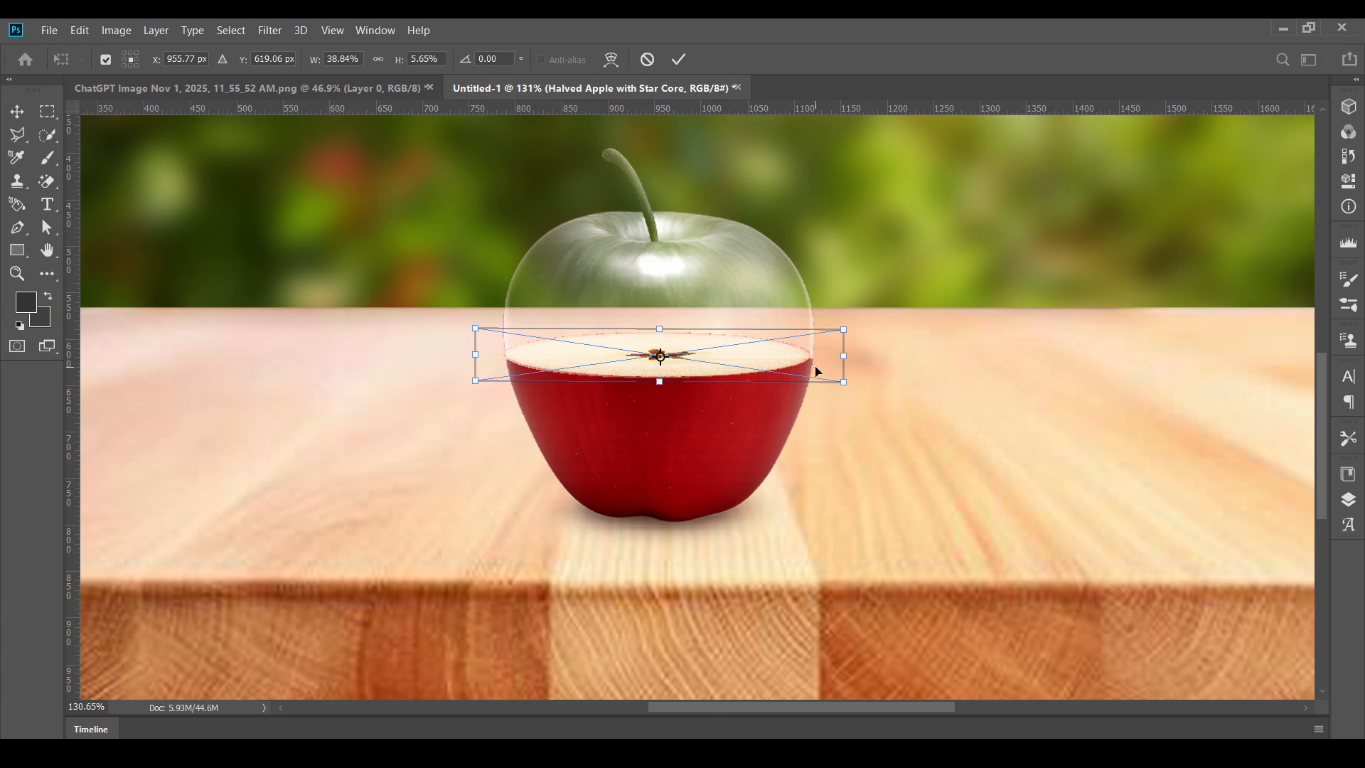
left_click_drag(841, 363, 844, 360)
left_click_drag(478, 354, 481, 356)
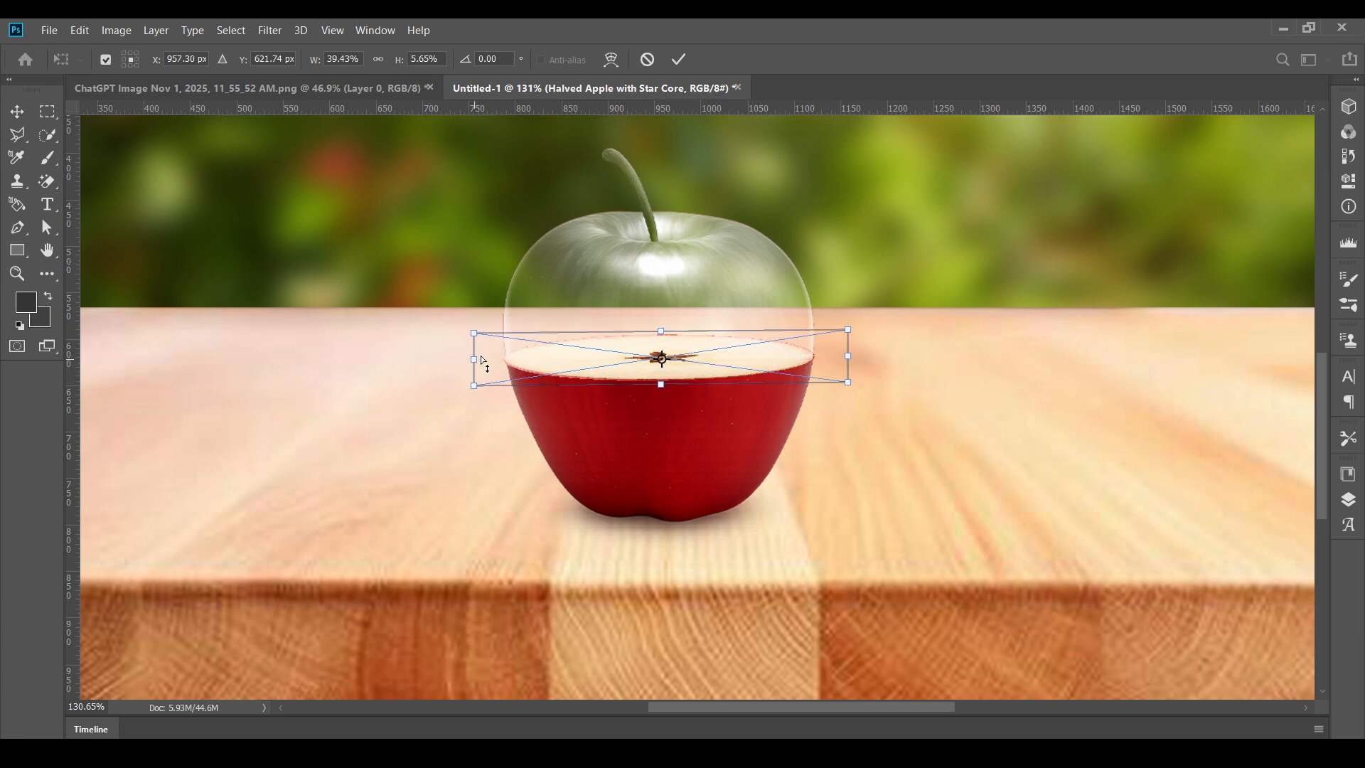
left_click_drag(847, 357, 848, 360)
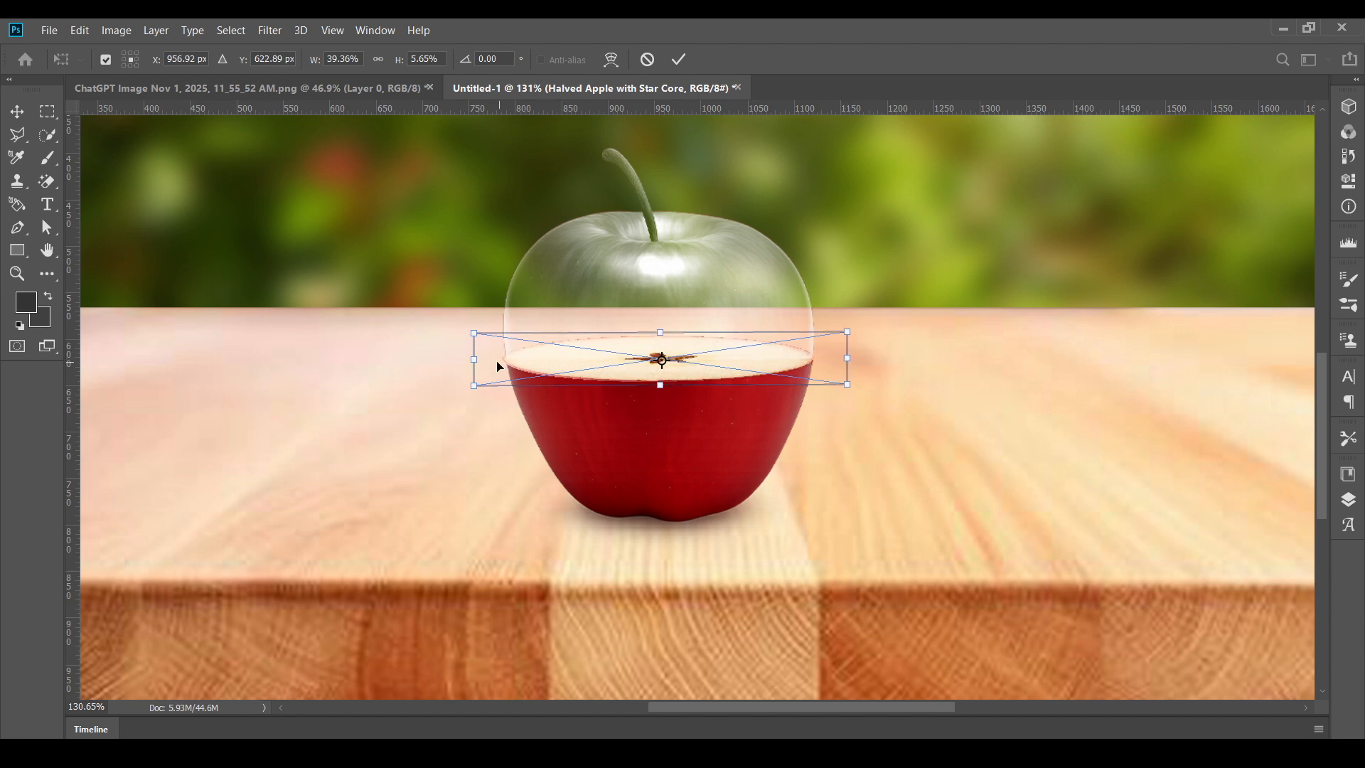
left_click_drag(475, 362, 477, 364)
left_click(679, 59)
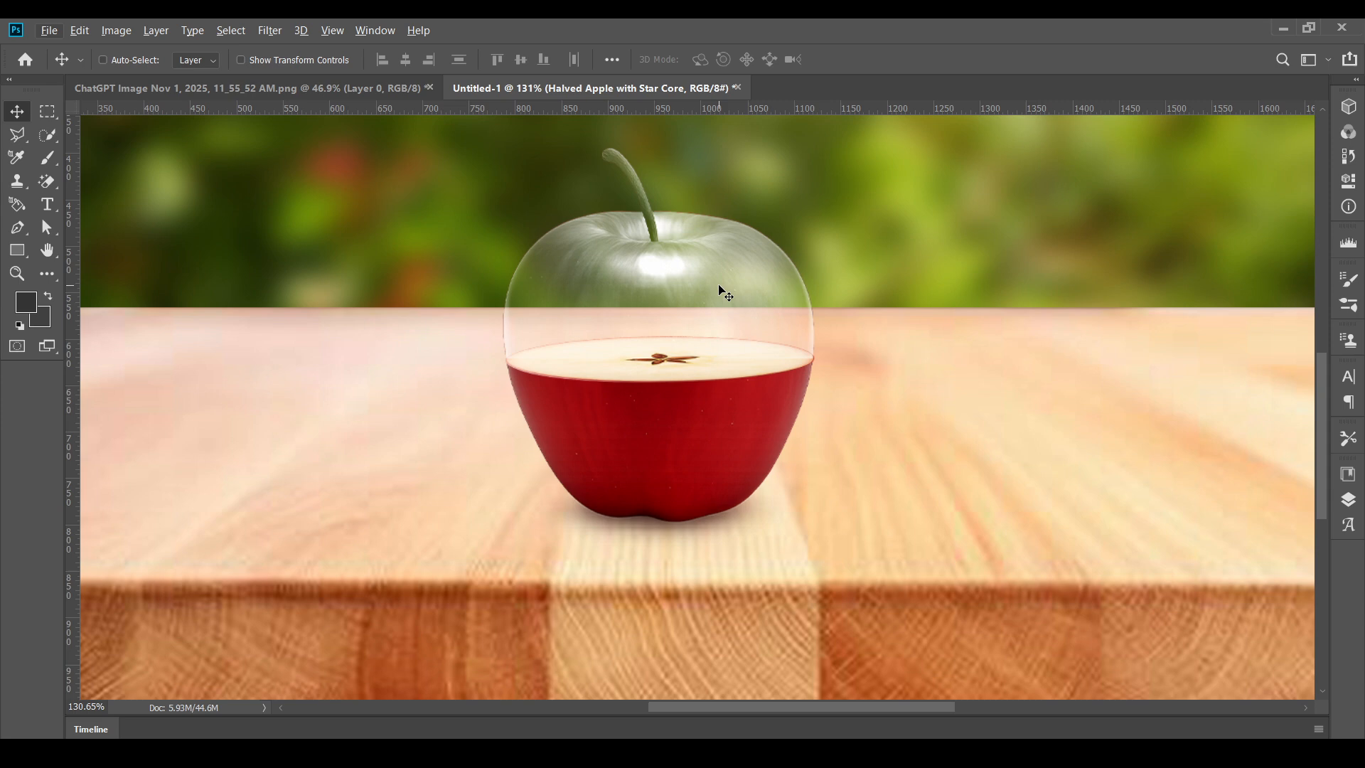
- Refit the apple slice to the red half's cut edge at 38.75% width, 5.66% height and -0.42° rotation, and apply the transform
key("ctrl+t")
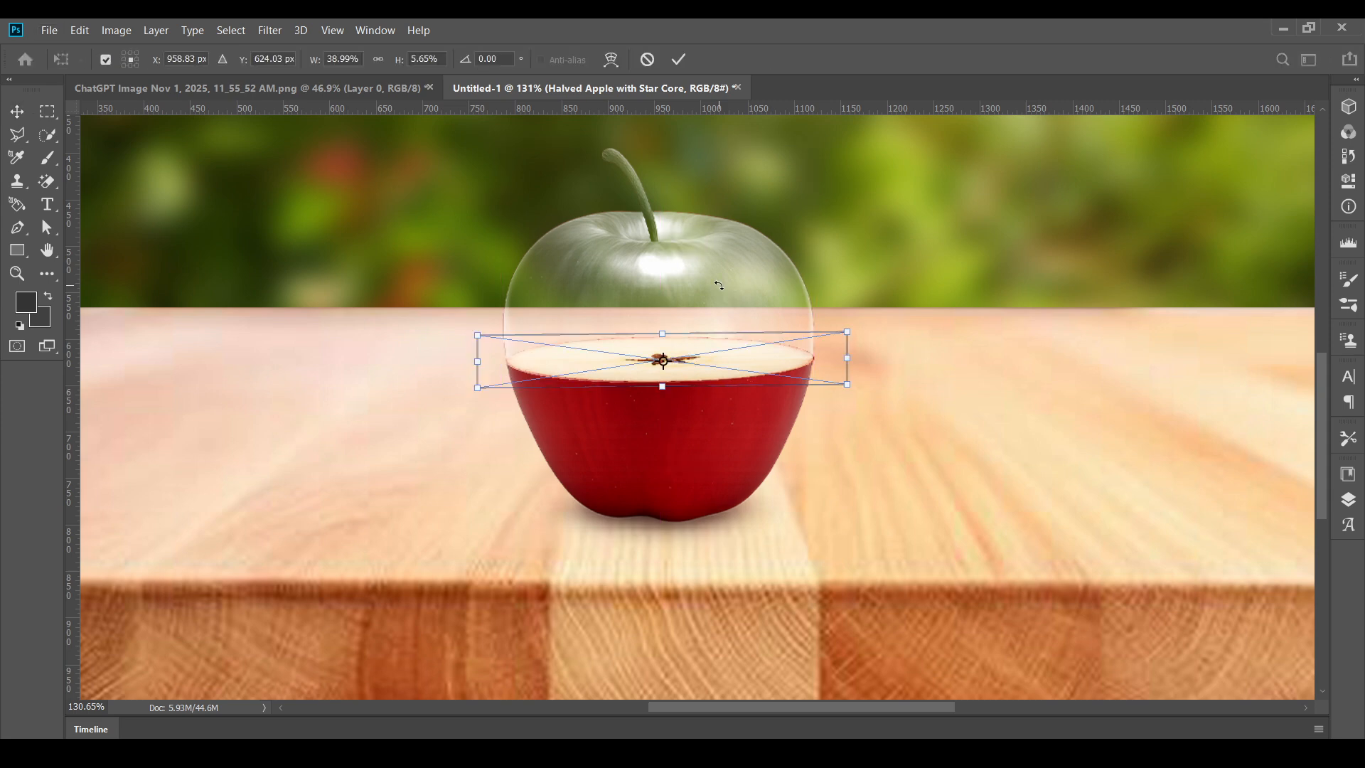
scroll(741, 323, "up", 5)
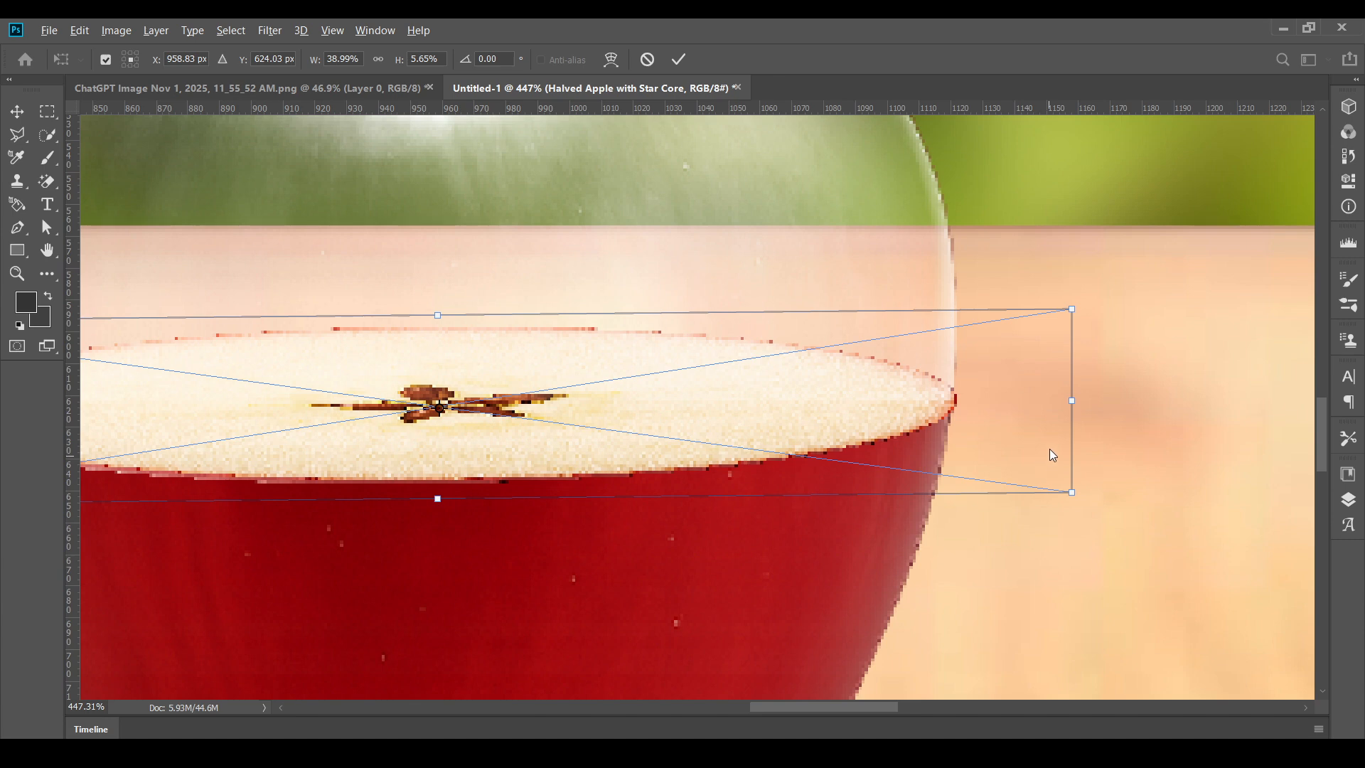
left_click_drag(1073, 402, 1059, 405)
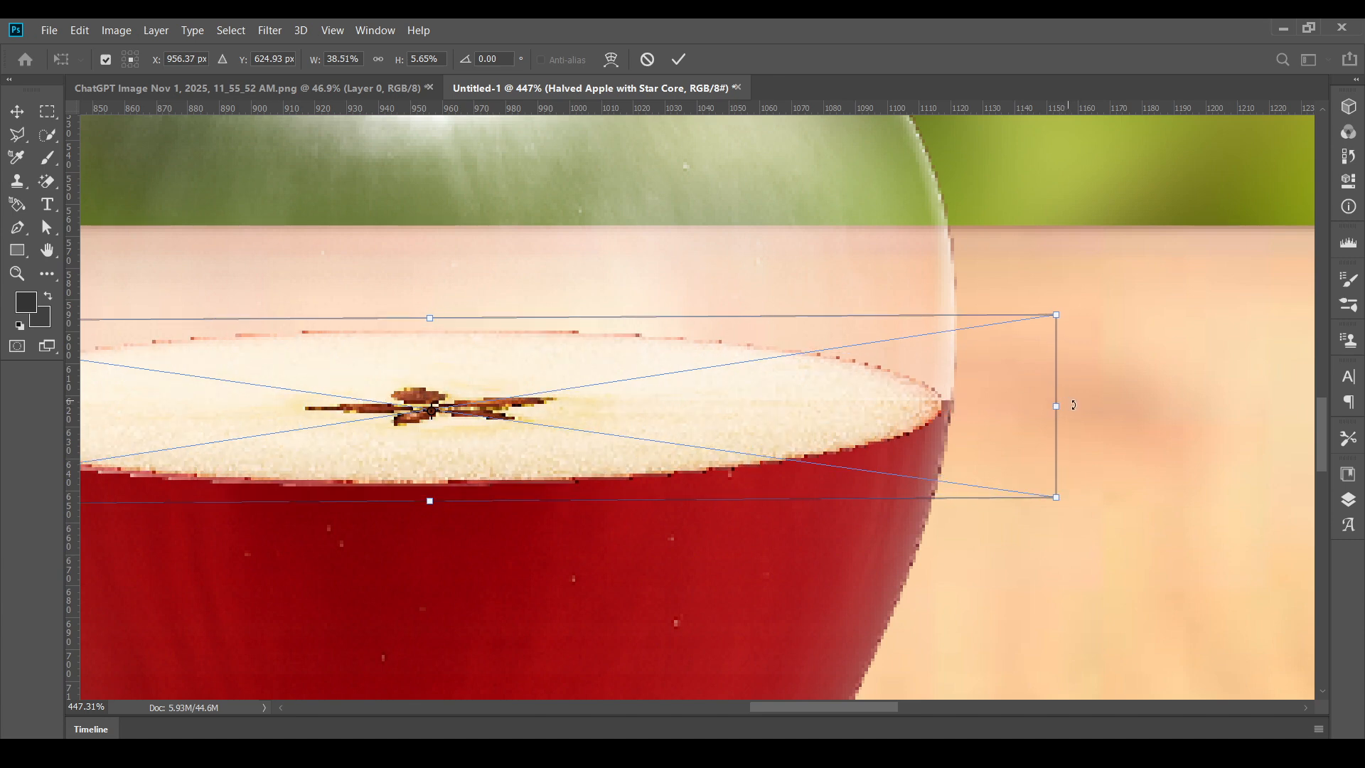
left_click(1059, 408)
mouse_move(1062, 410)
left_mouse_down()
mouse_move(1078, 400)
mouse_move(1063, 406)
left_mouse_up()
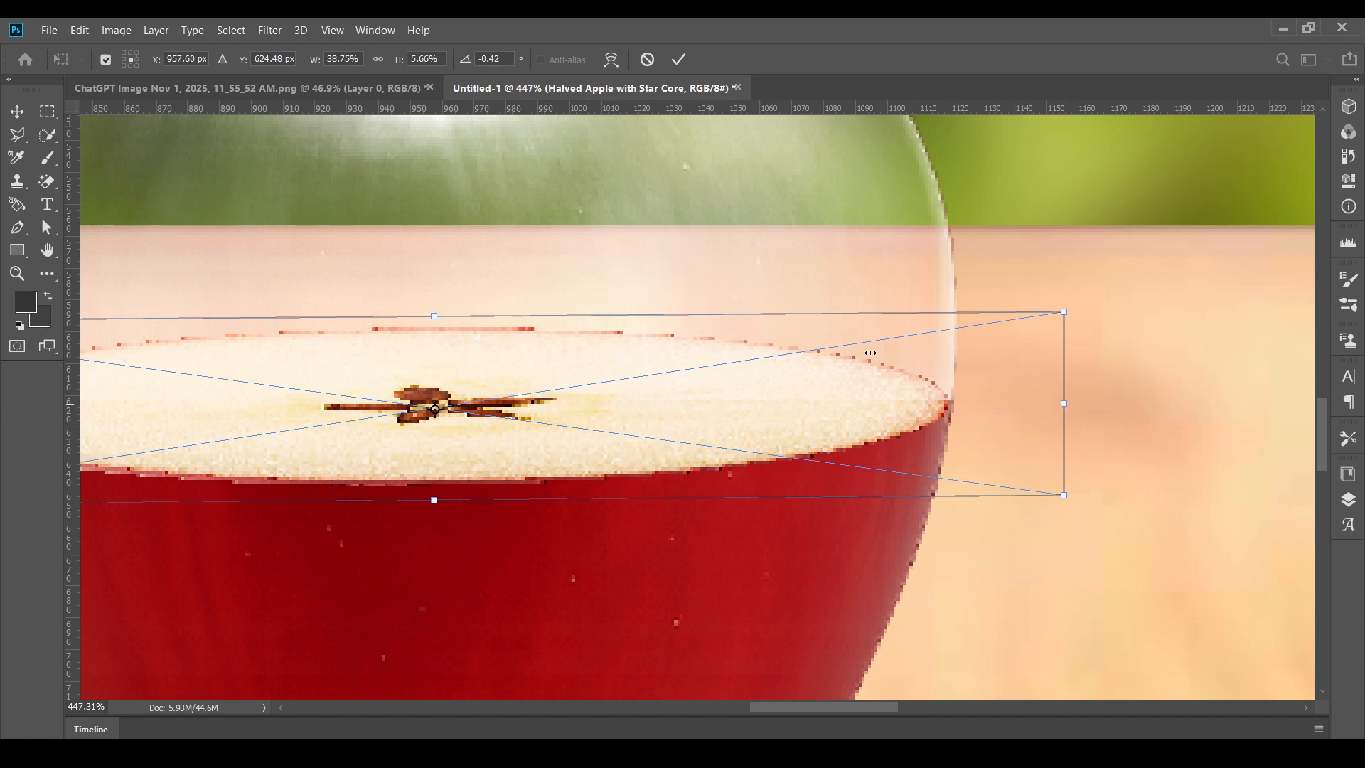
left_click(679, 59)
scroll(856, 245, "down", 5)
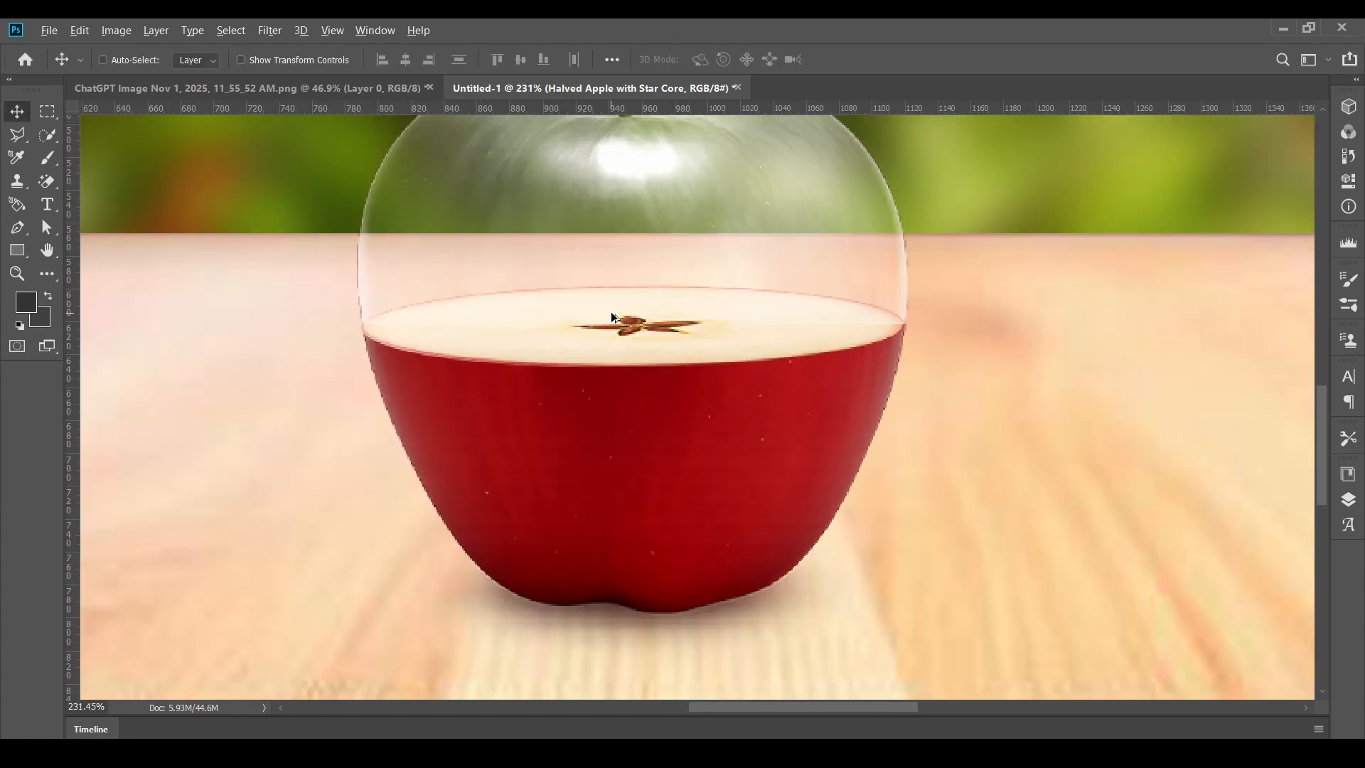
scroll(497, 302, "left", 5)
left_click_drag(558, 357, 569, 353)
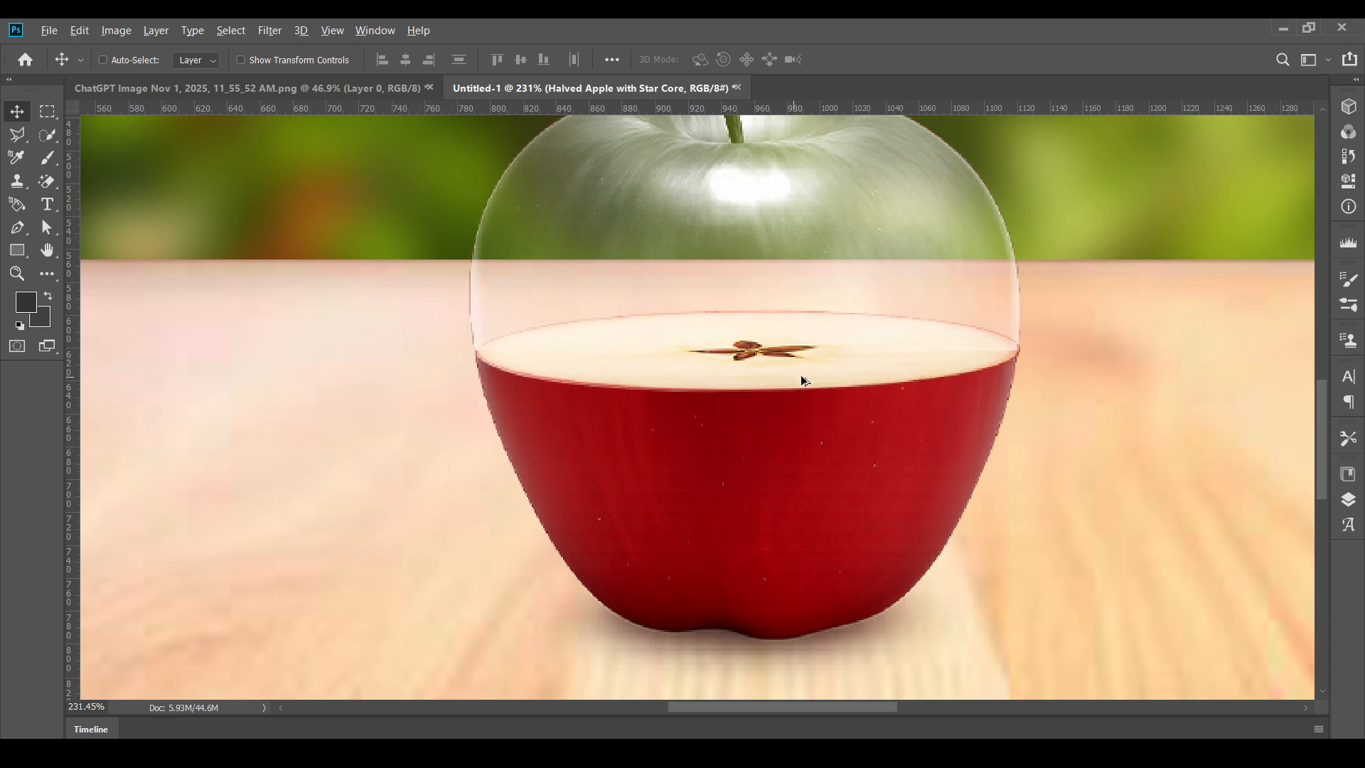
scroll(800, 373, "down", 3)
scroll(782, 369, "up", 2)
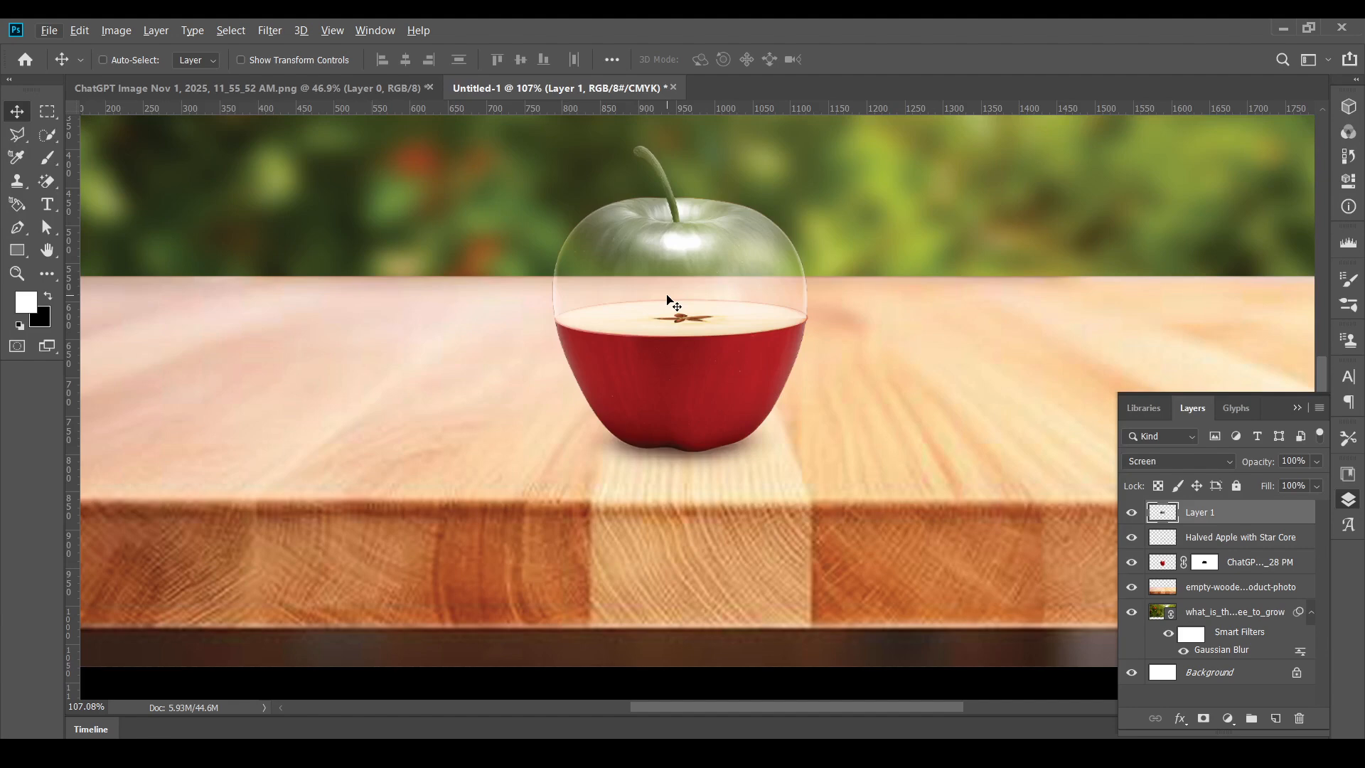
scroll(669, 300, "up", 5)
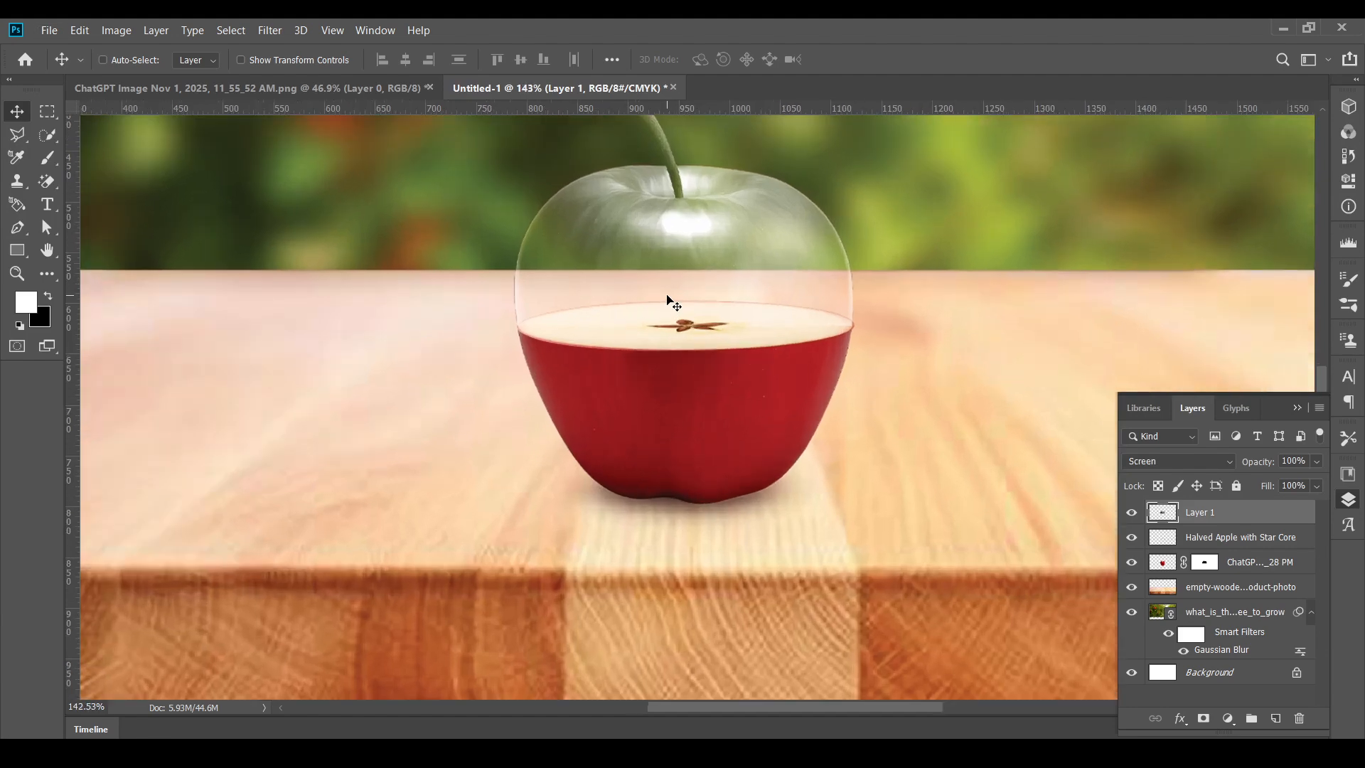
- Start a Warp transform on Layer 1 and pull the inner handle near its lower-right corner down below the apple
key("ctrl+t")
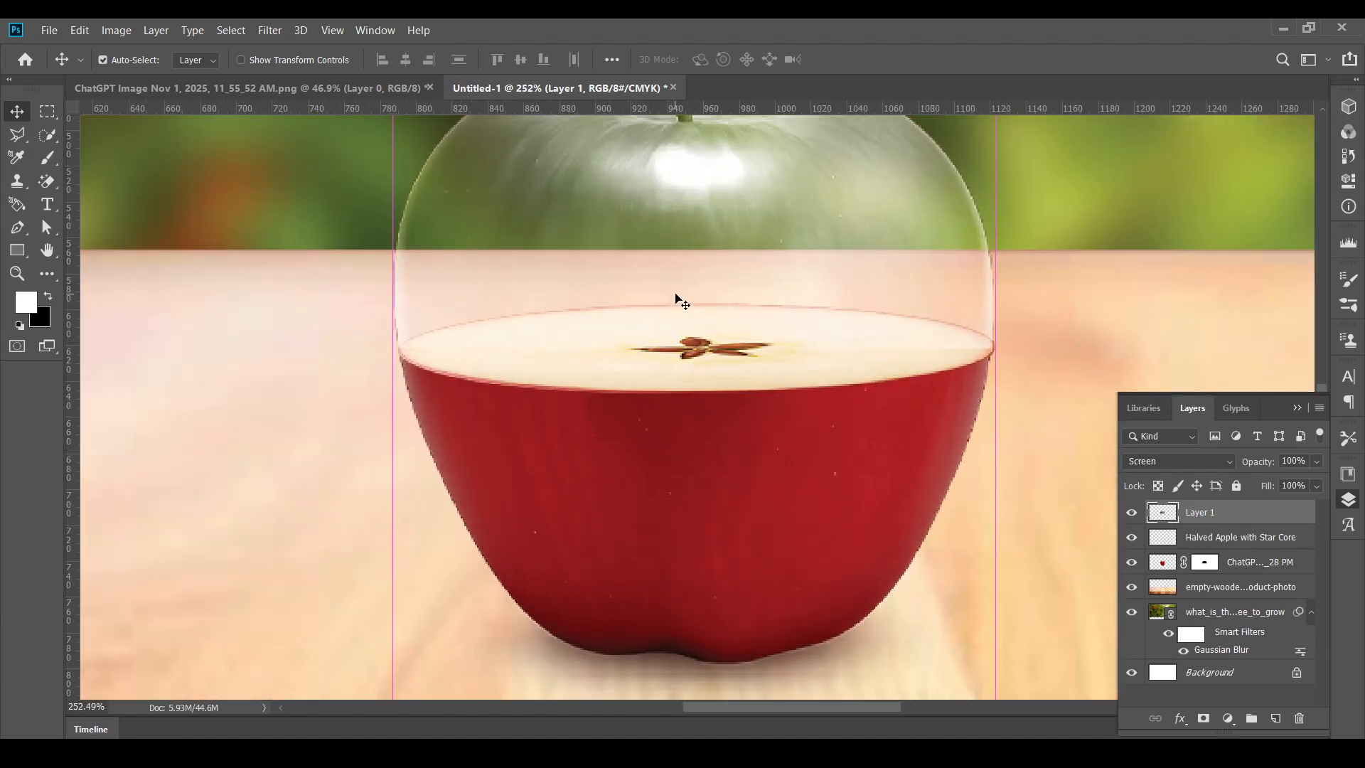
scroll(661, 292, "down", 1)
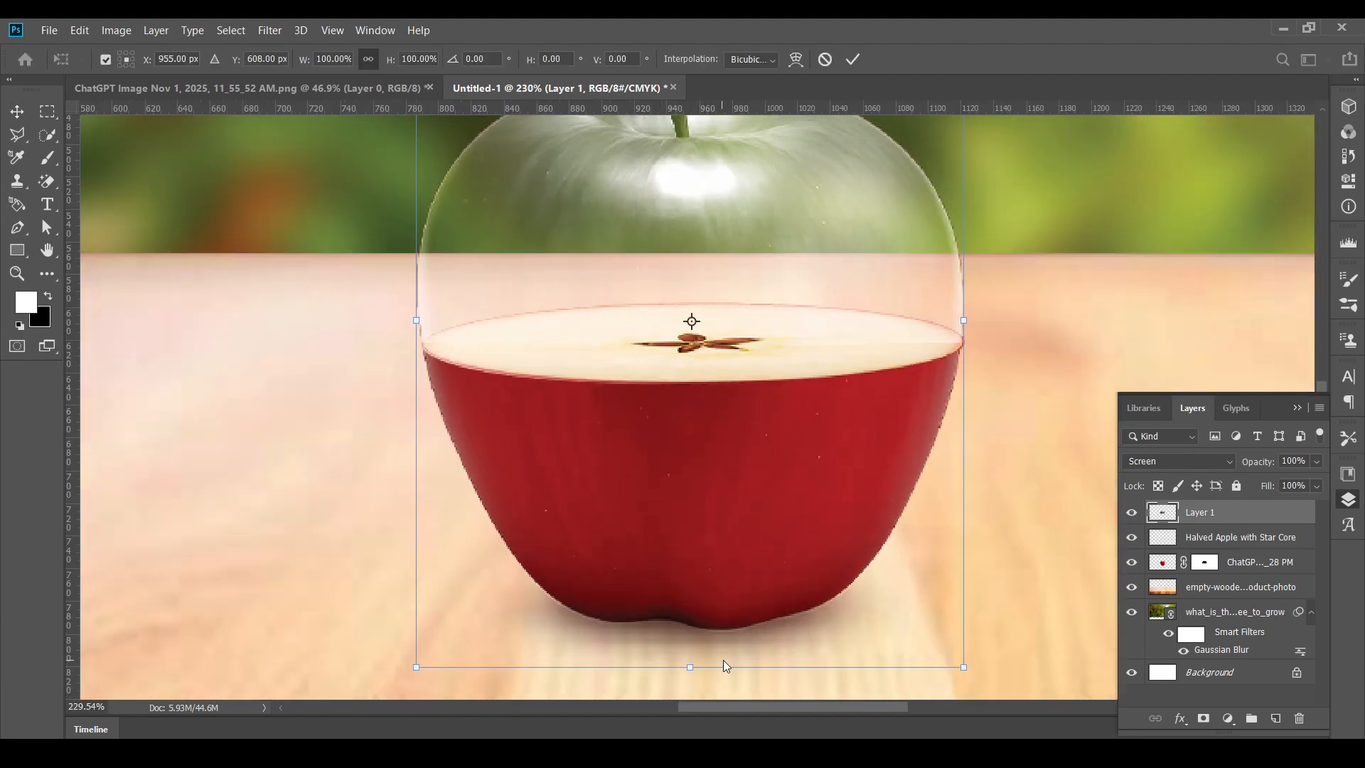
right_click(698, 278)
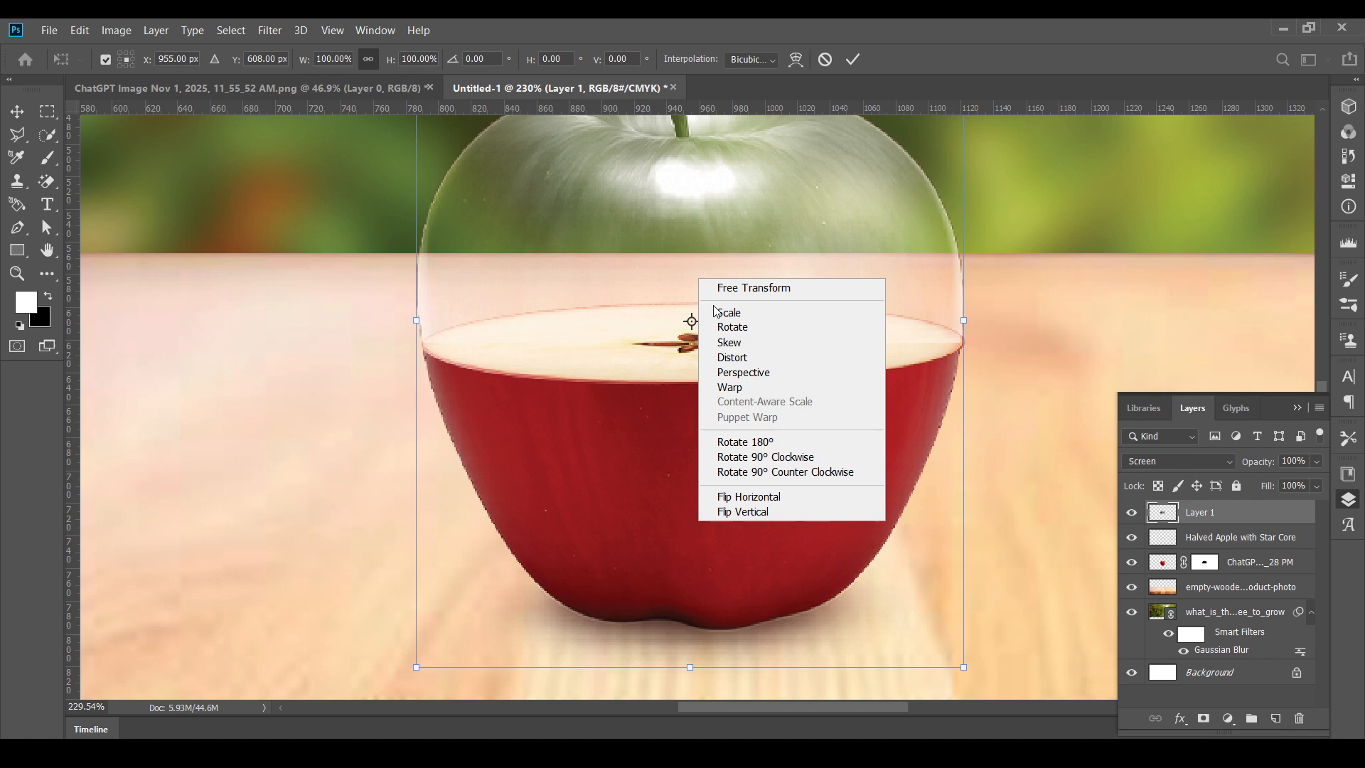
left_click(737, 378)
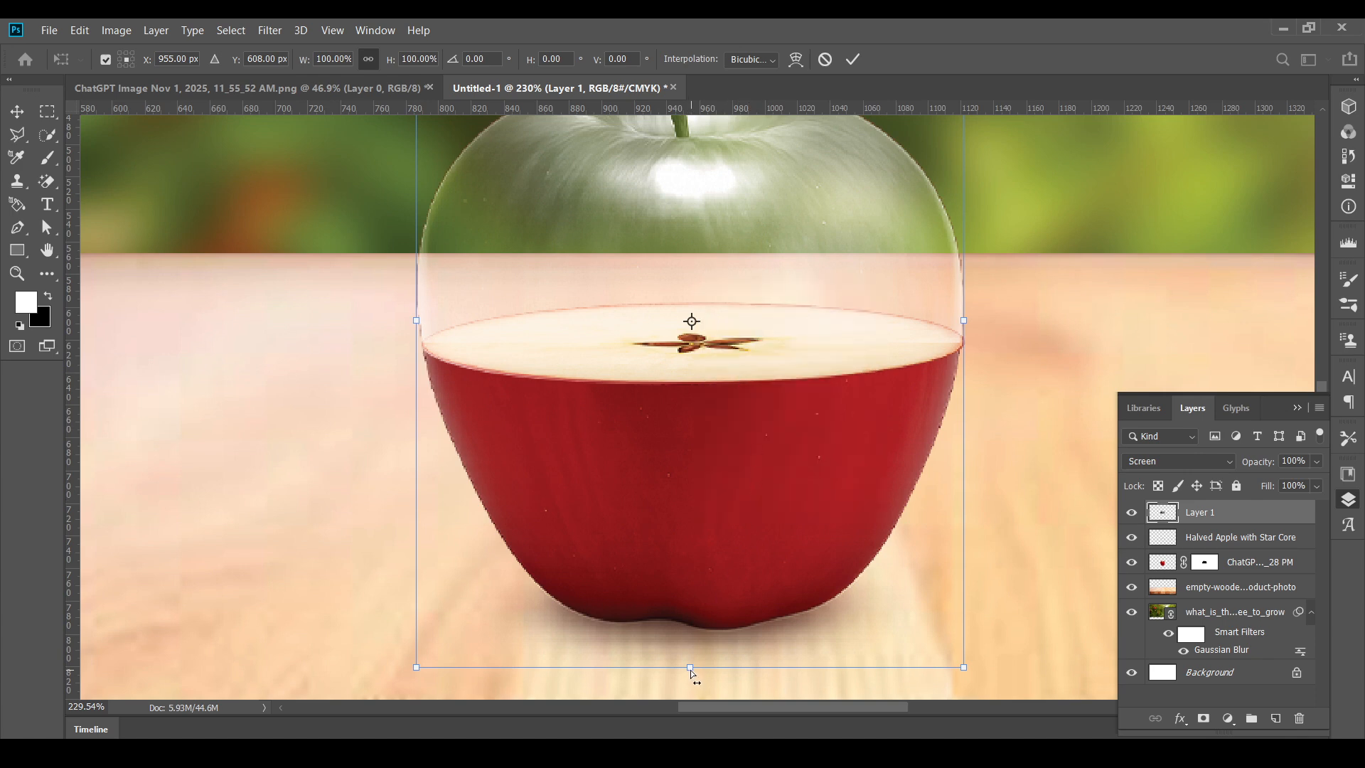
right_click(658, 307)
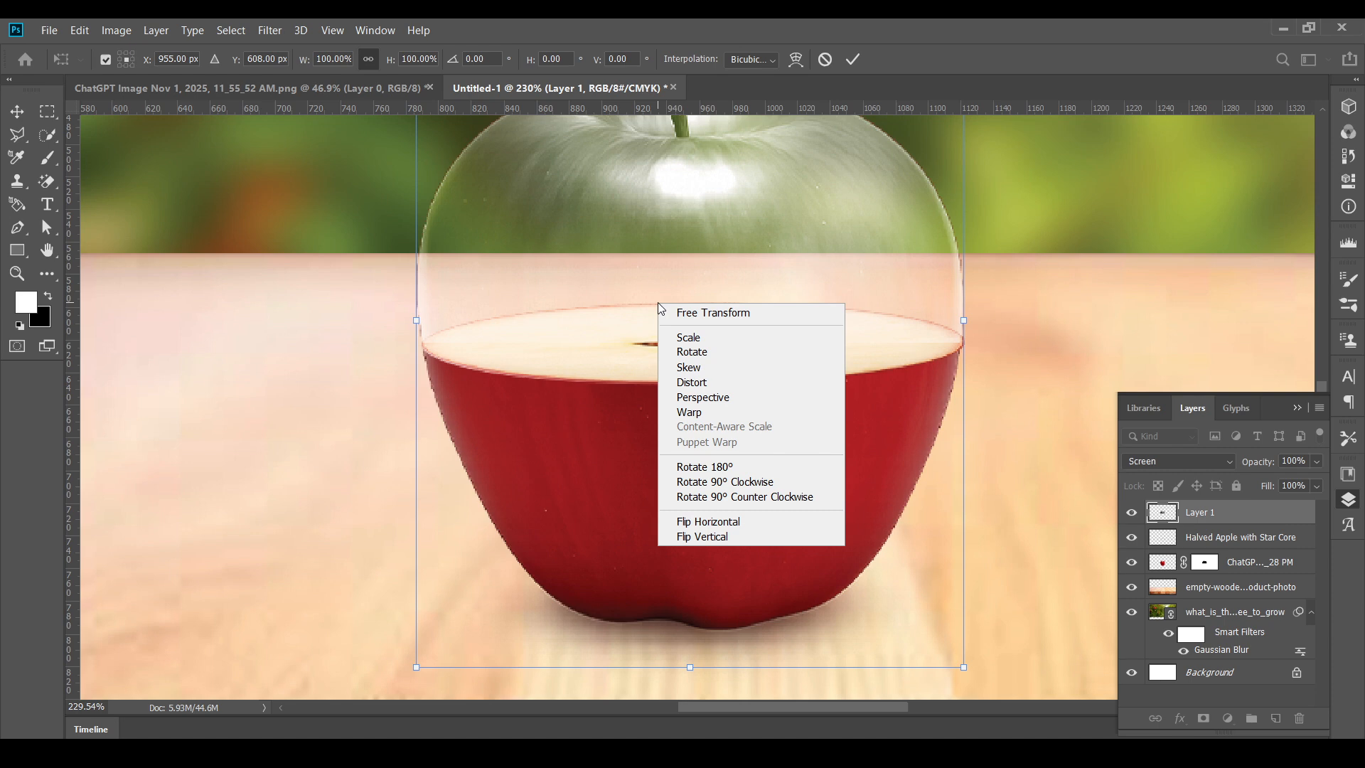
left_click(690, 413)
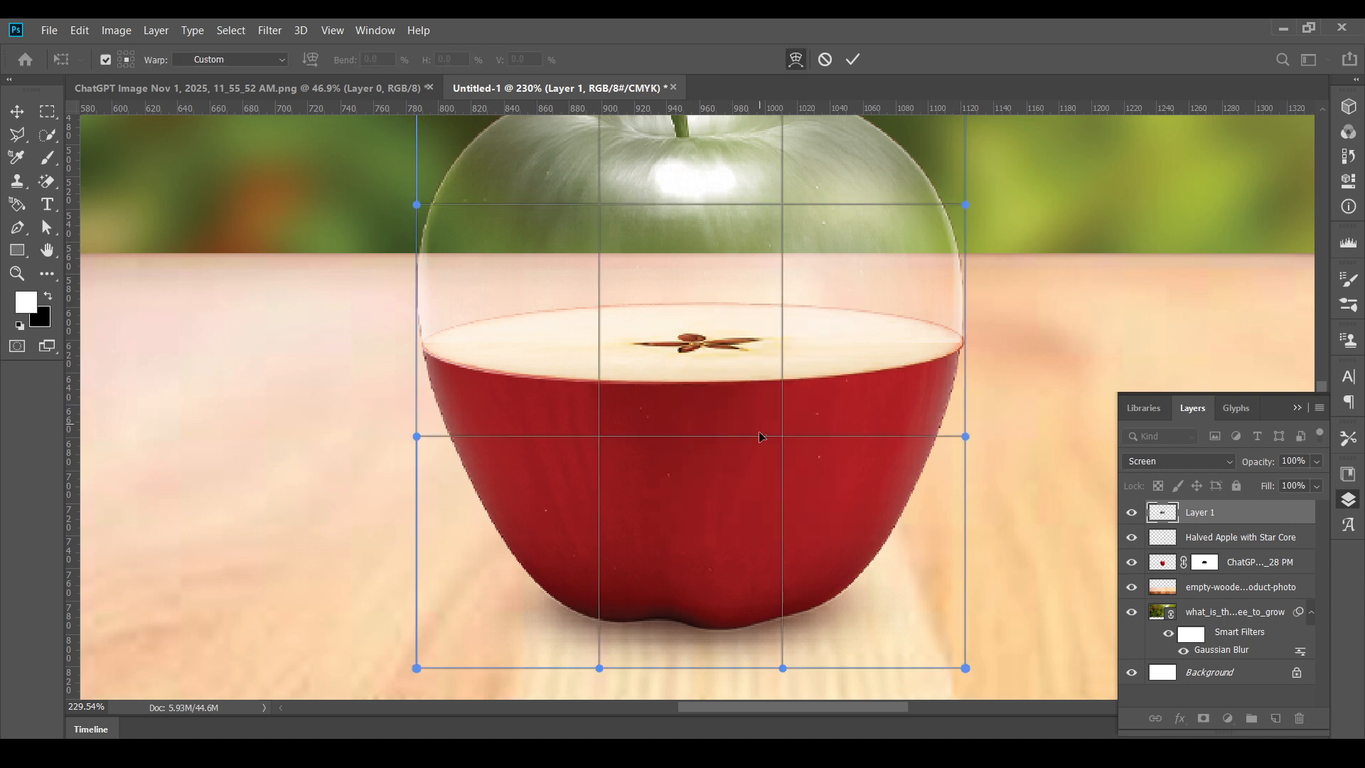
scroll(786, 664, "down", 1)
scroll(796, 626, "down", 5)
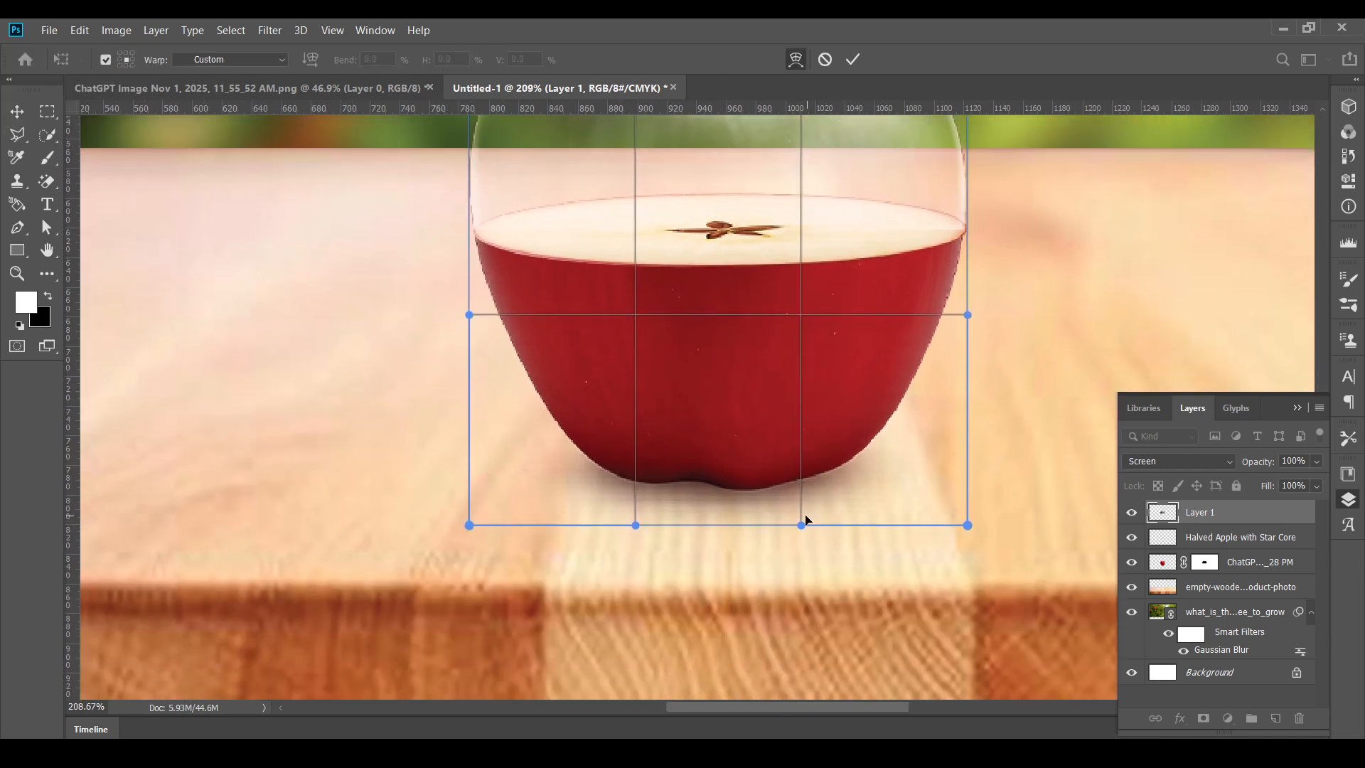
left_click_drag(801, 527, 802, 563)
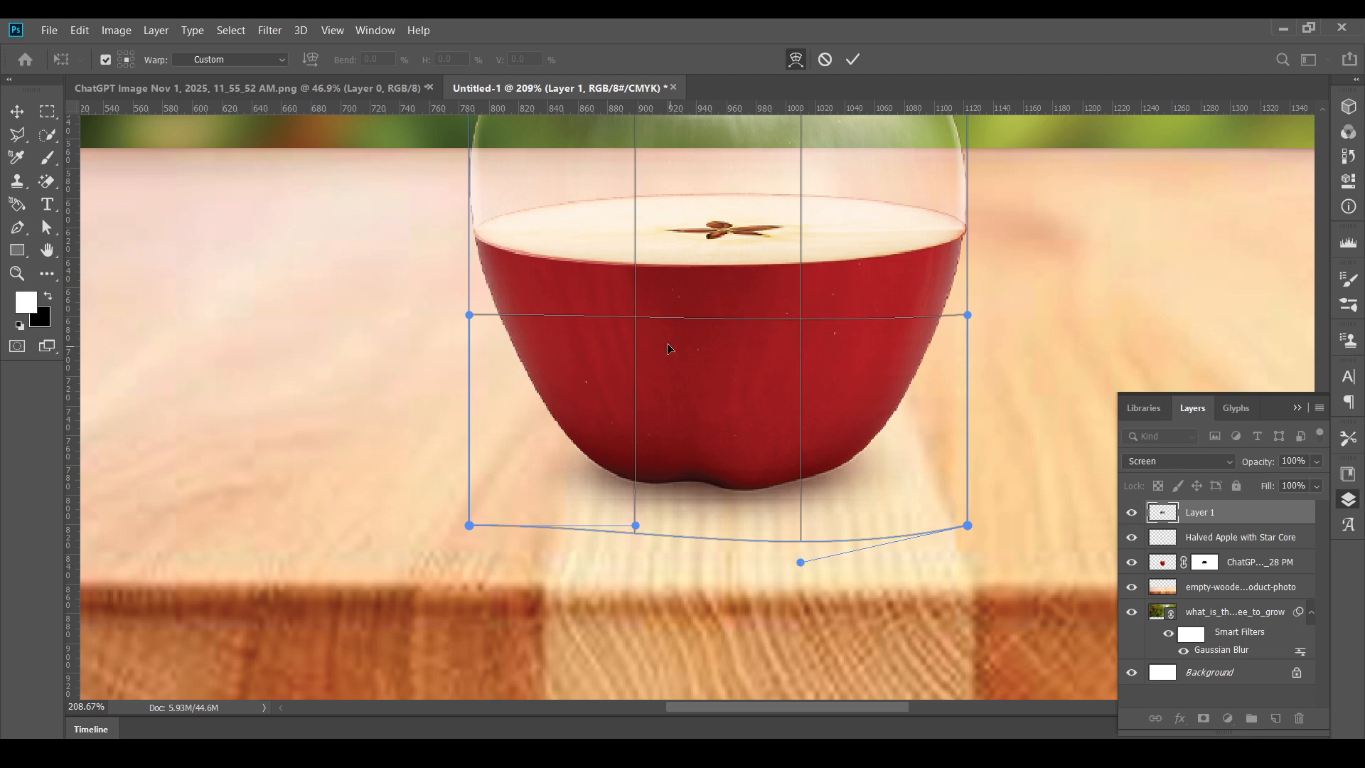
- Bend the lower part of Layer 1's warp mesh into a downward curve following the slice's front edge, lowering both side handles
scroll(620, 280, "up", 4)
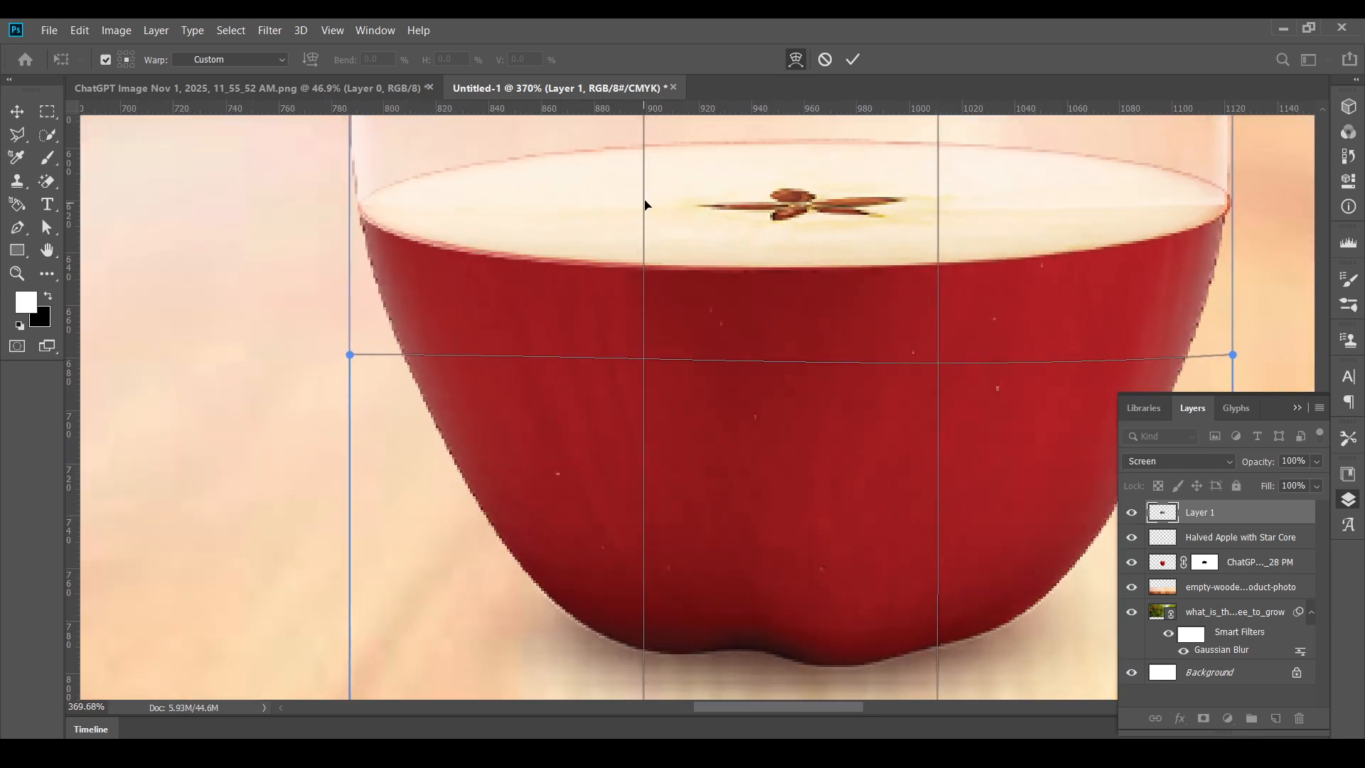
left_click_drag(644, 205, 646, 259)
left_click_drag(350, 219, 350, 228)
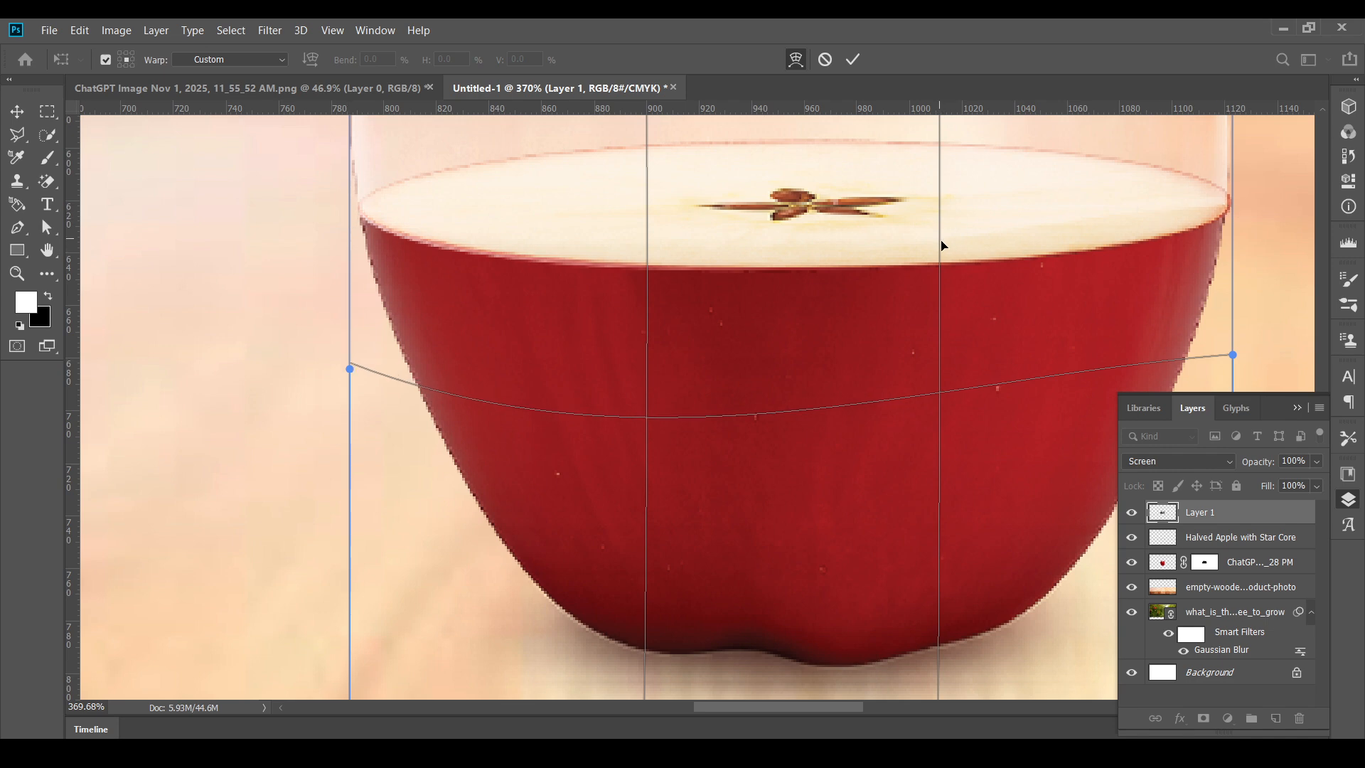
left_click_drag(942, 246, 1237, 189)
left_click_drag(1101, 389, 990, 355)
scroll(1099, 393, "down", 1)
key("alt+space")
left_click_drag(1131, 326, 1129, 332)
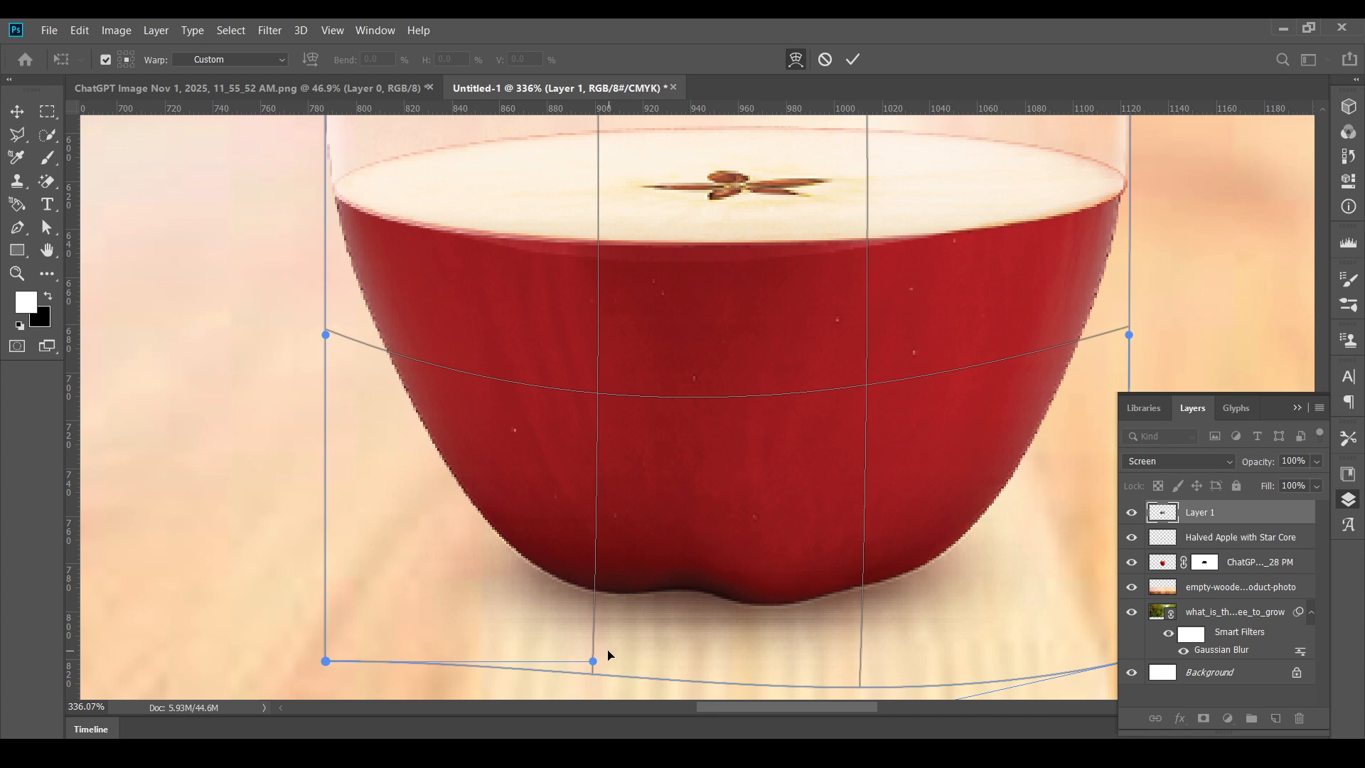
- Reshape the bottom edge of Layer 1's warp mesh, raising its left curve handle into the red half, and apply the warp
left_click_drag(596, 662, 661, 682)
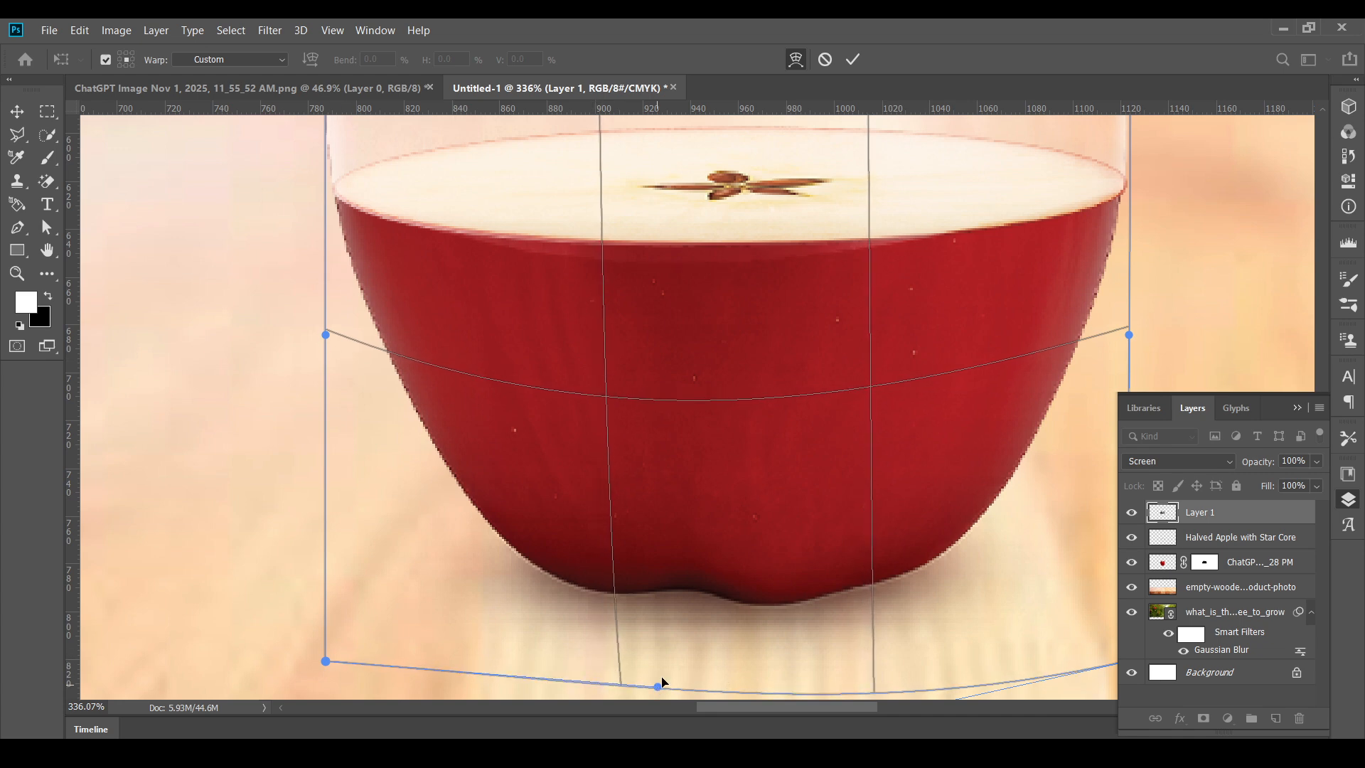
left_click_drag(787, 576, 766, 532)
left_click_drag(838, 686, 878, 700)
scroll(937, 505, "down", 2)
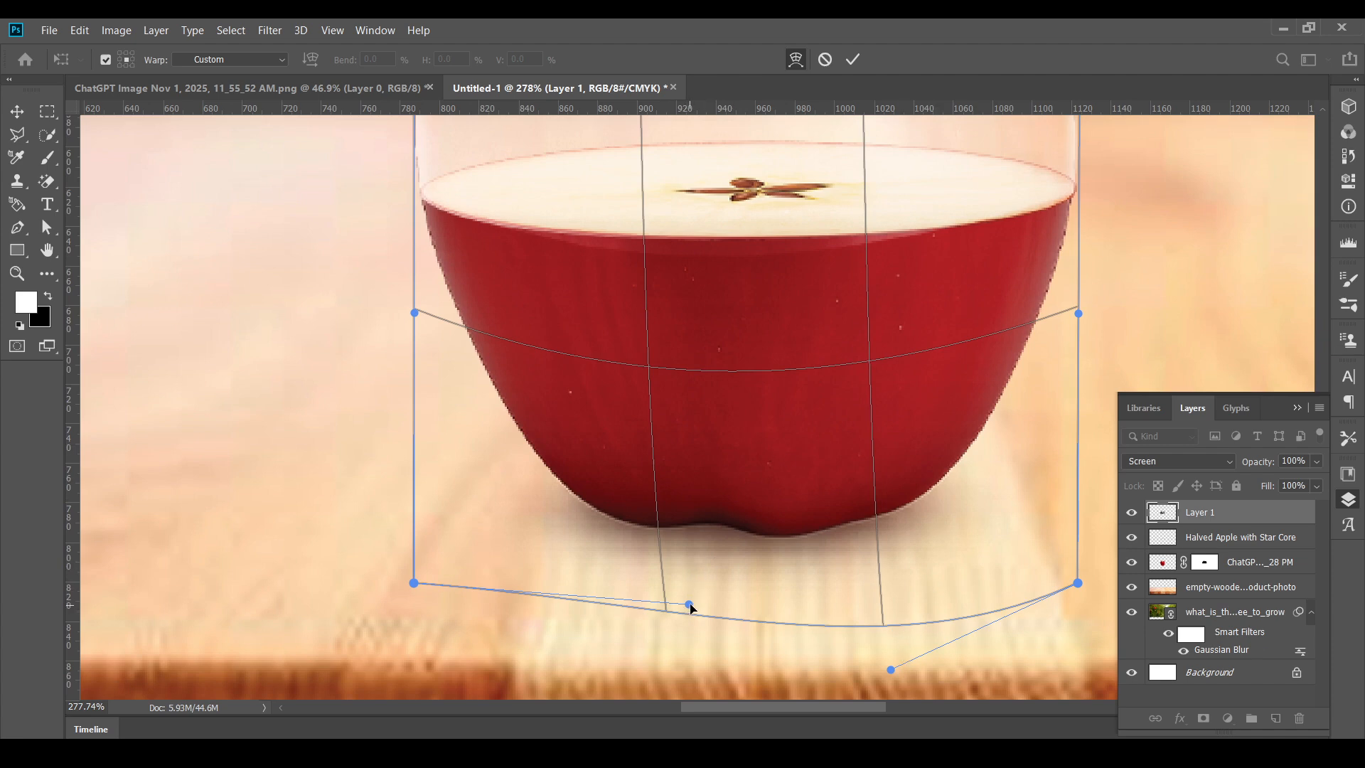
left_click_drag(690, 606, 716, 449)
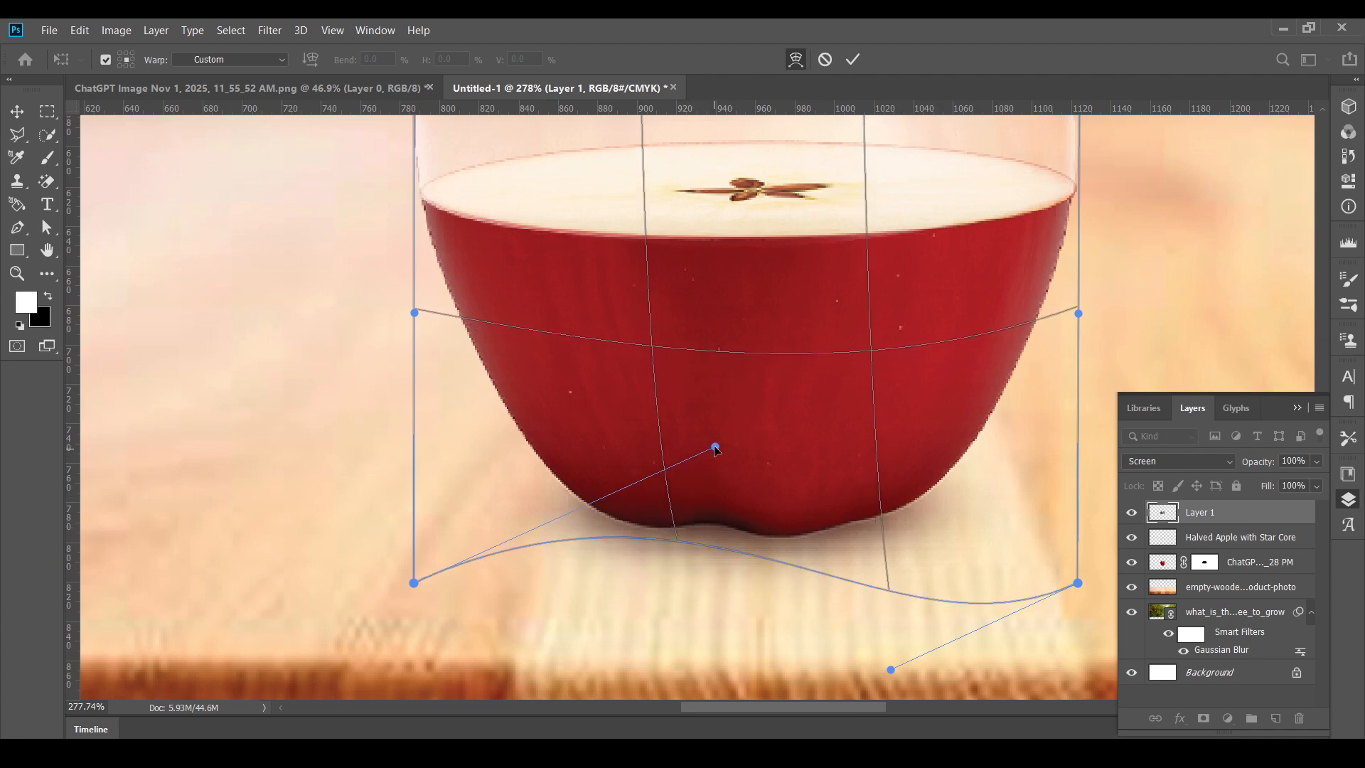
mouse_move(1079, 584)
left_mouse_down()
mouse_move(1092, 563)
mouse_move(1080, 588)
left_mouse_up()
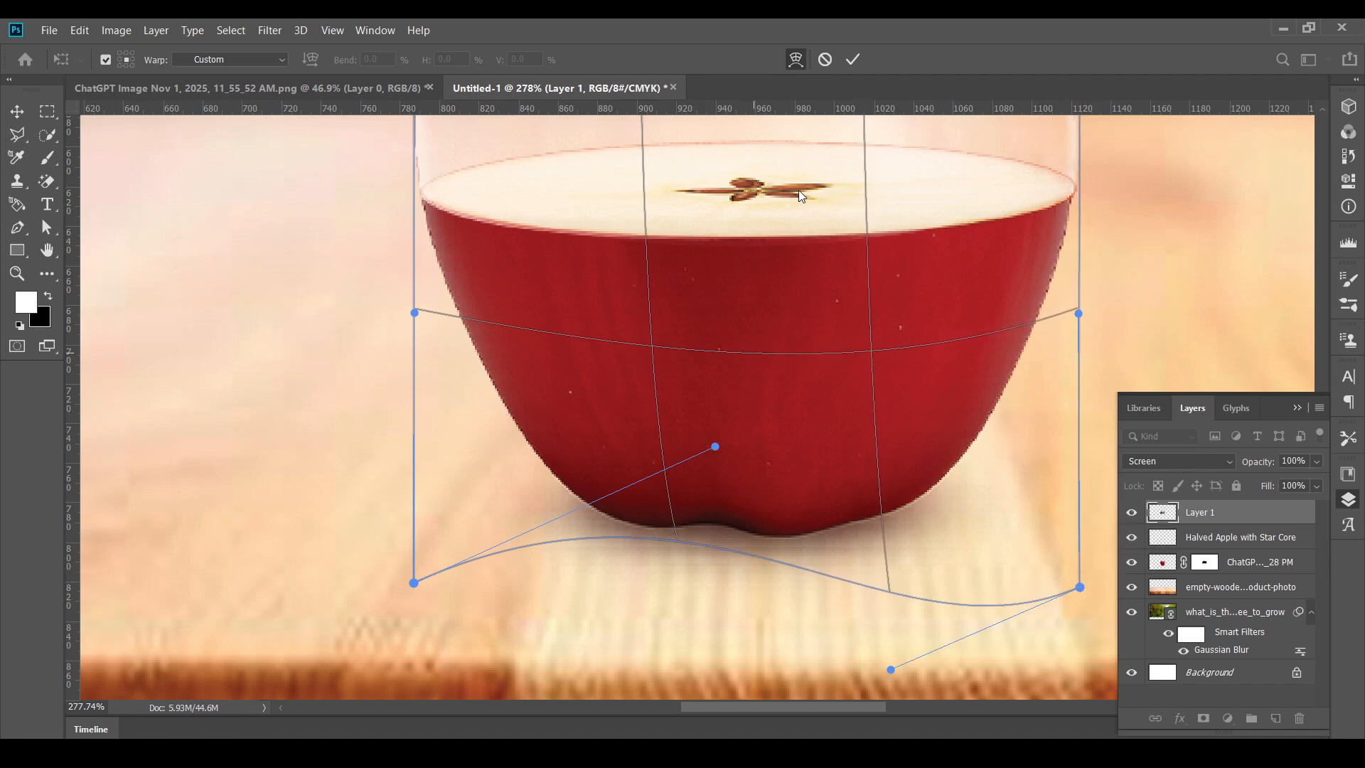
left_click(854, 60)
- Place the pngtree-big-apple-tree-free-illustration-png-image_13161281 file as a linked image directly above the Halved Apple with Star Core layer
scroll(856, 265, "down", 8)
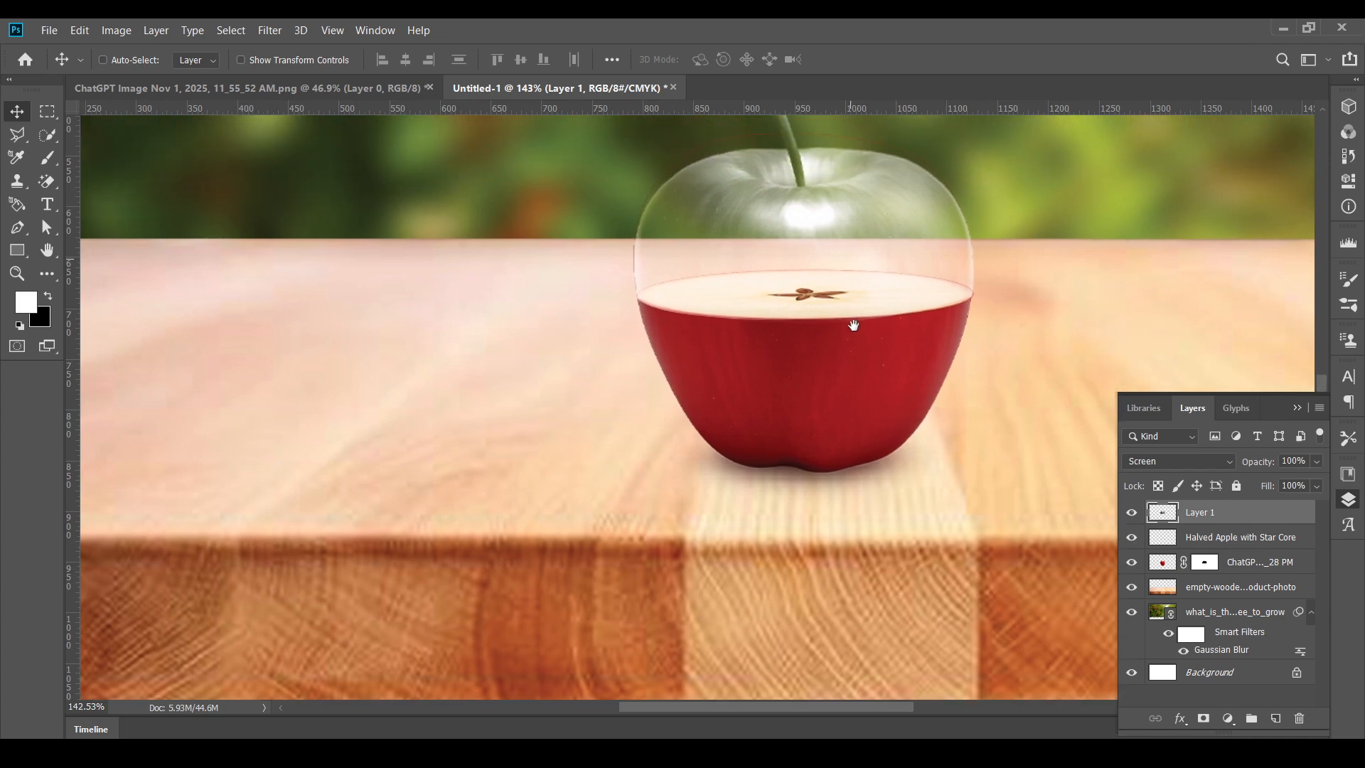
scroll(814, 317, "up", 3)
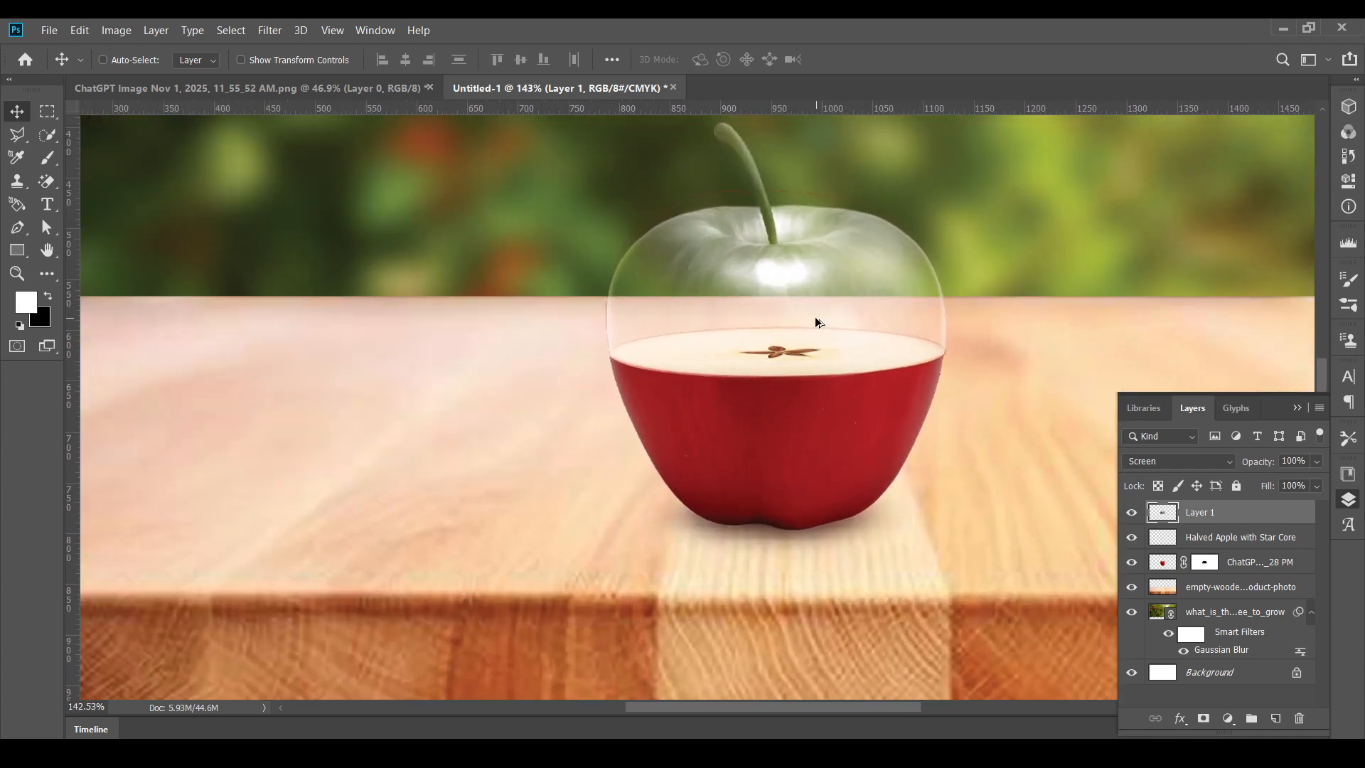
left_click_drag(815, 322, 777, 328)
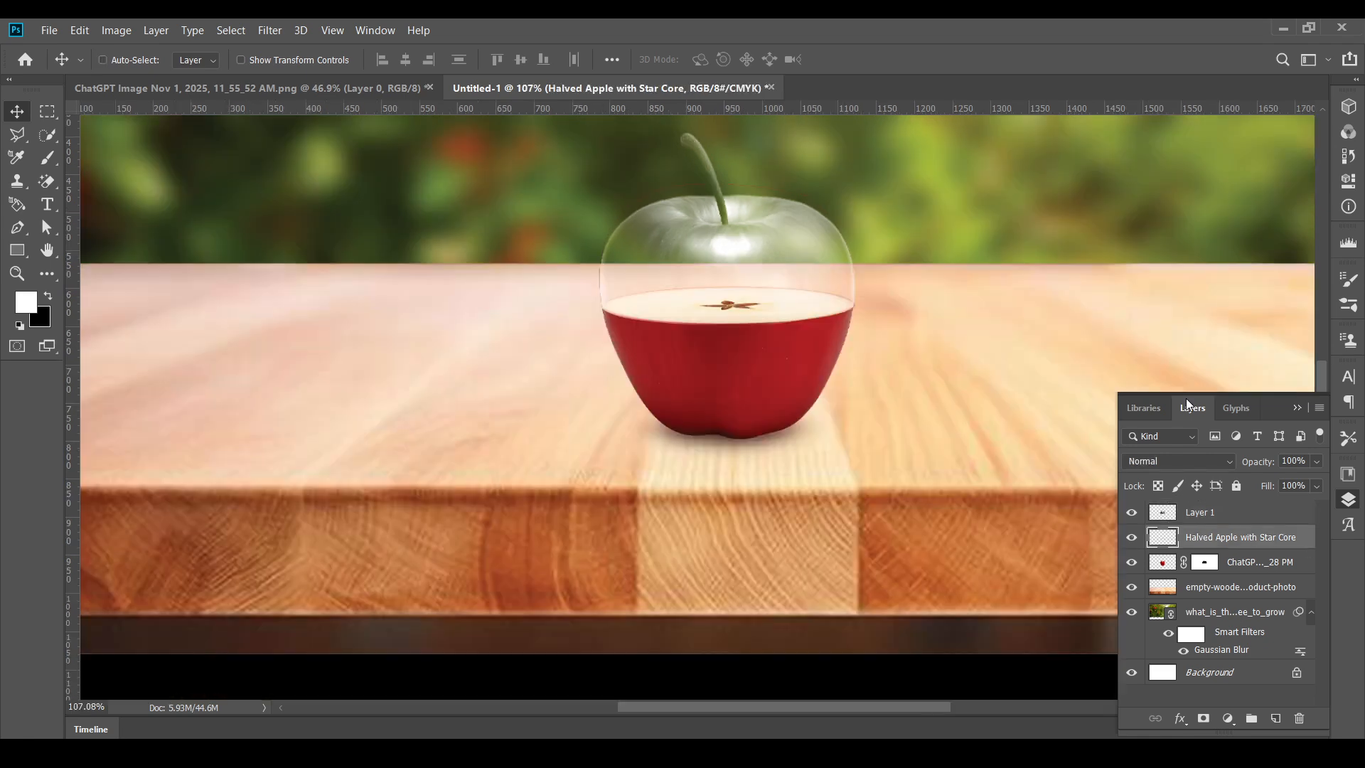
scroll(739, 327, "down", 5)
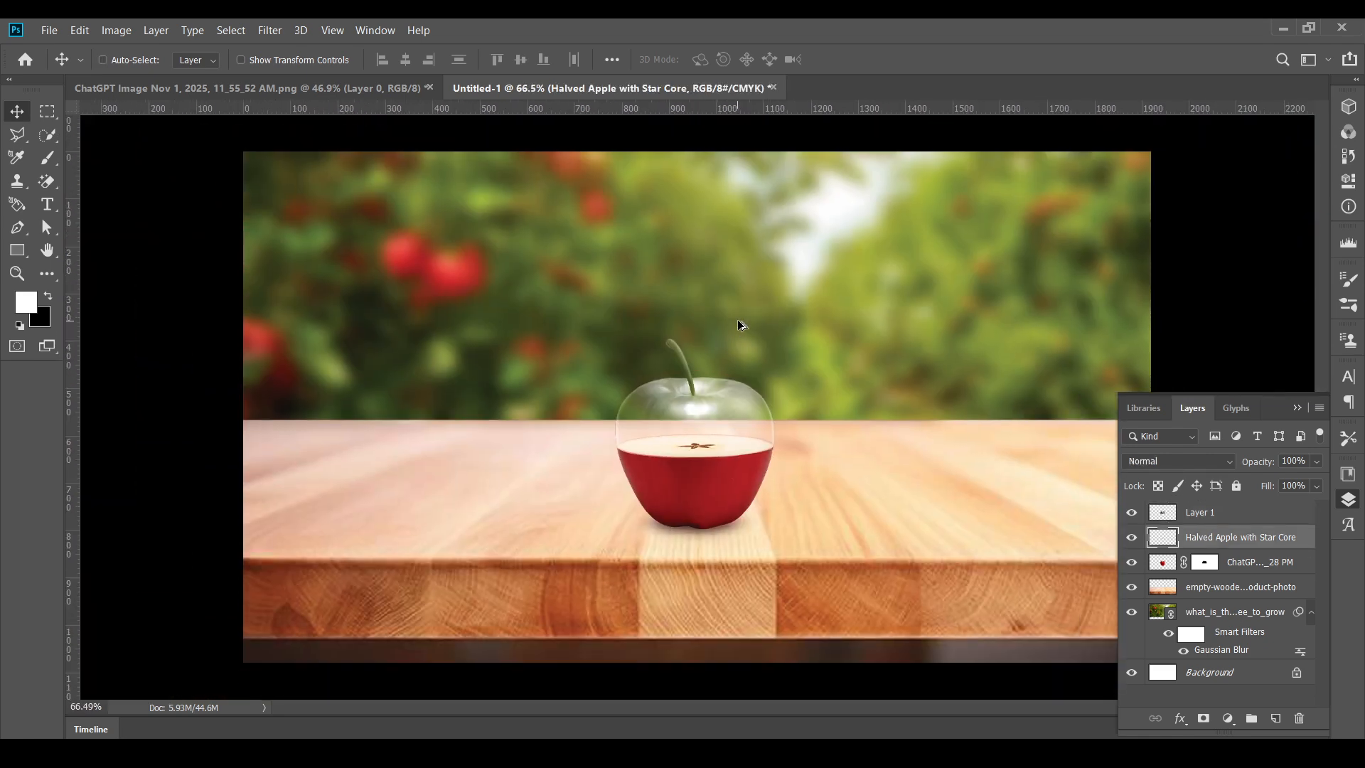
scroll(731, 430, "up", 4)
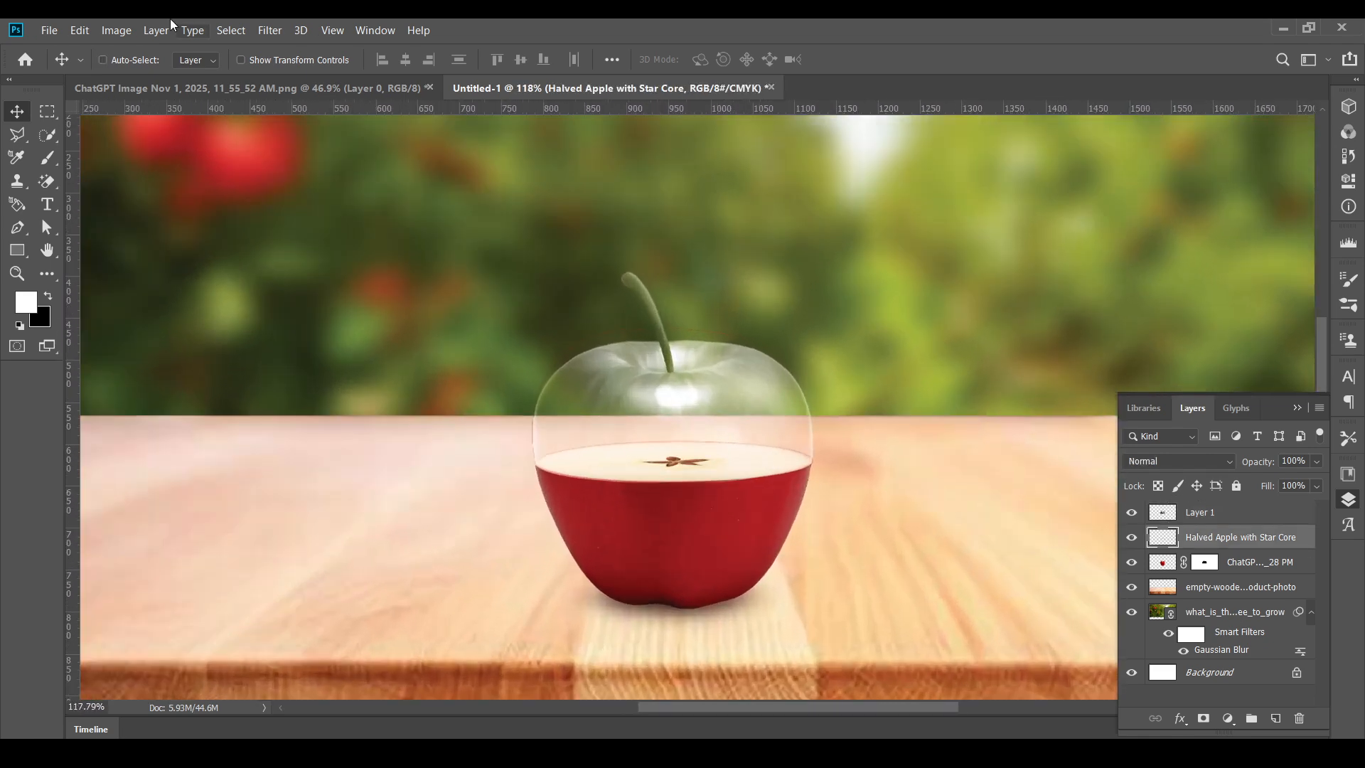
left_click(47, 32)
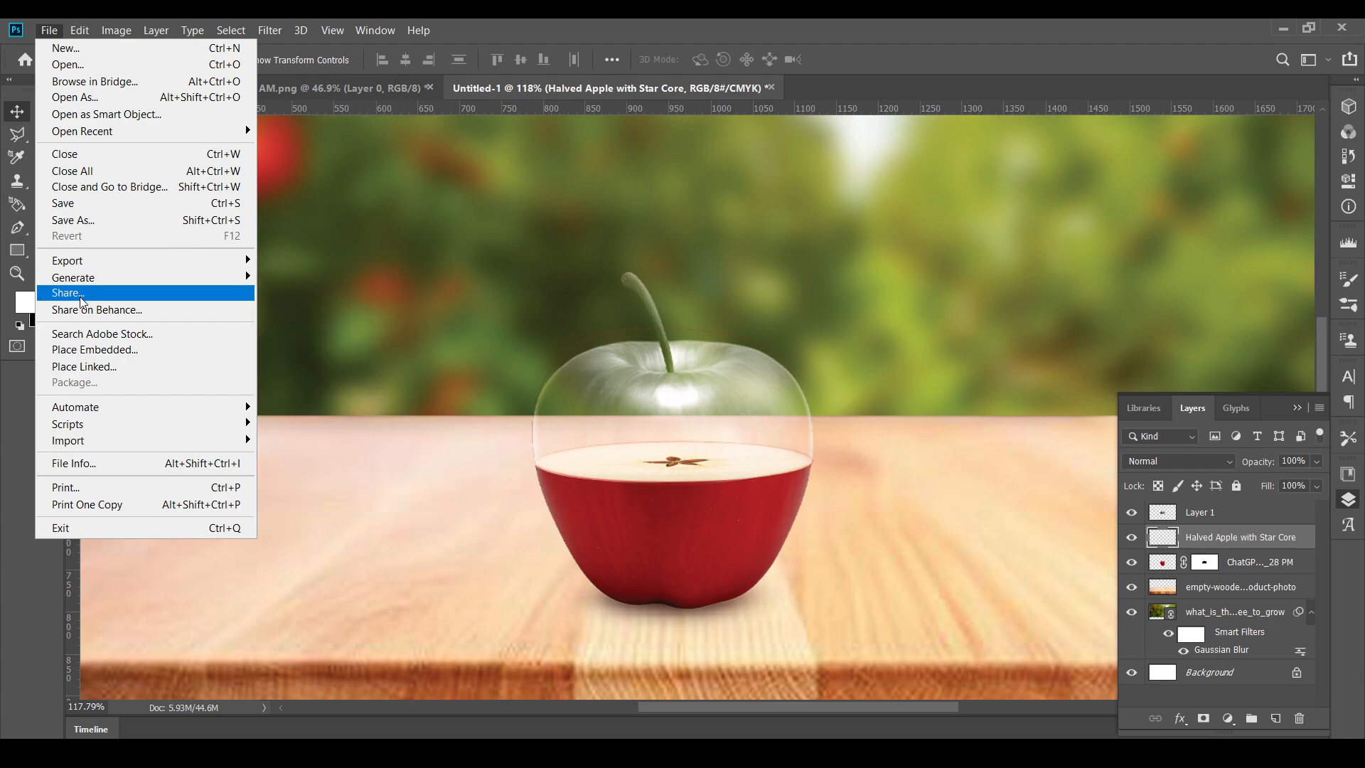
left_click(100, 377)
left_click(528, 236)
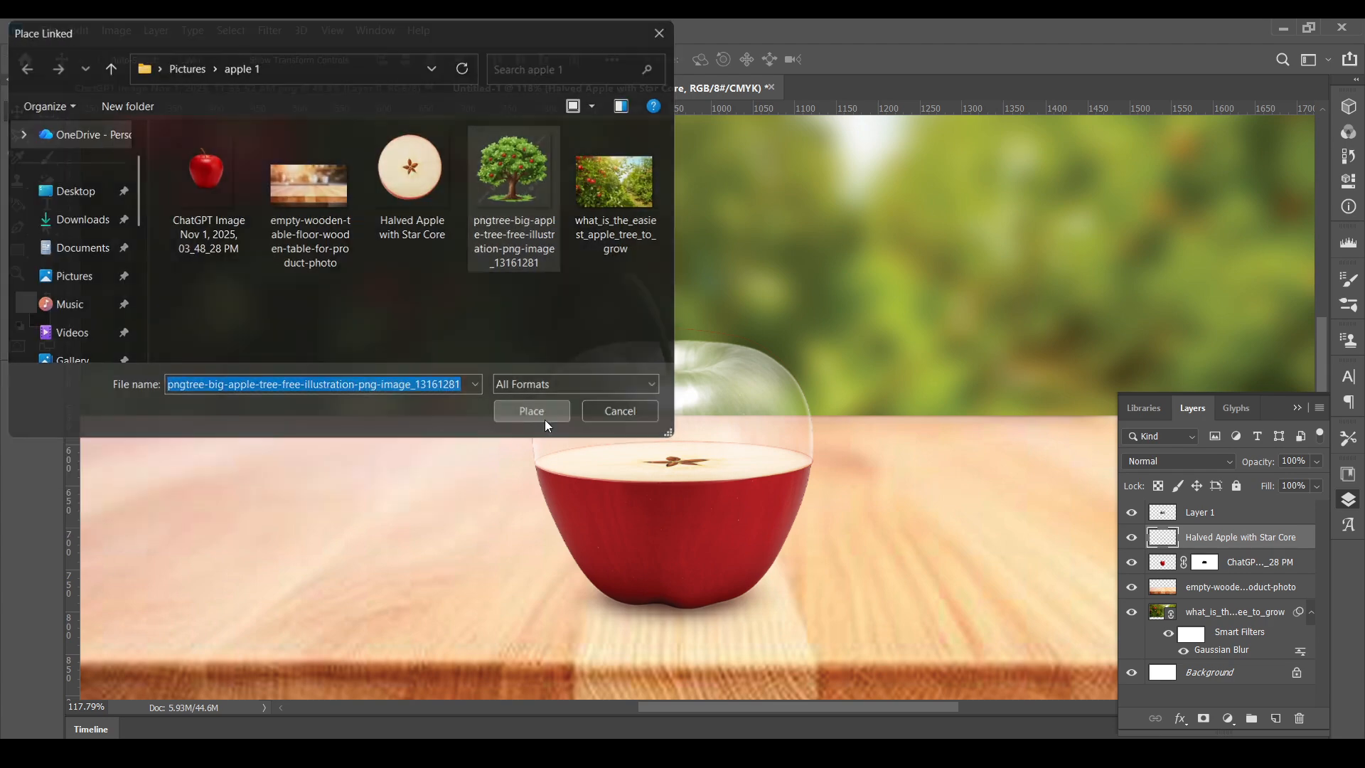
left_click(544, 419)
- Shrink the apple tree to 7.18% width and height, stand it on the slice's star core, and apply the placement
left_click_drag(249, 421, 853, 406)
left_click_drag(946, 397, 700, 403)
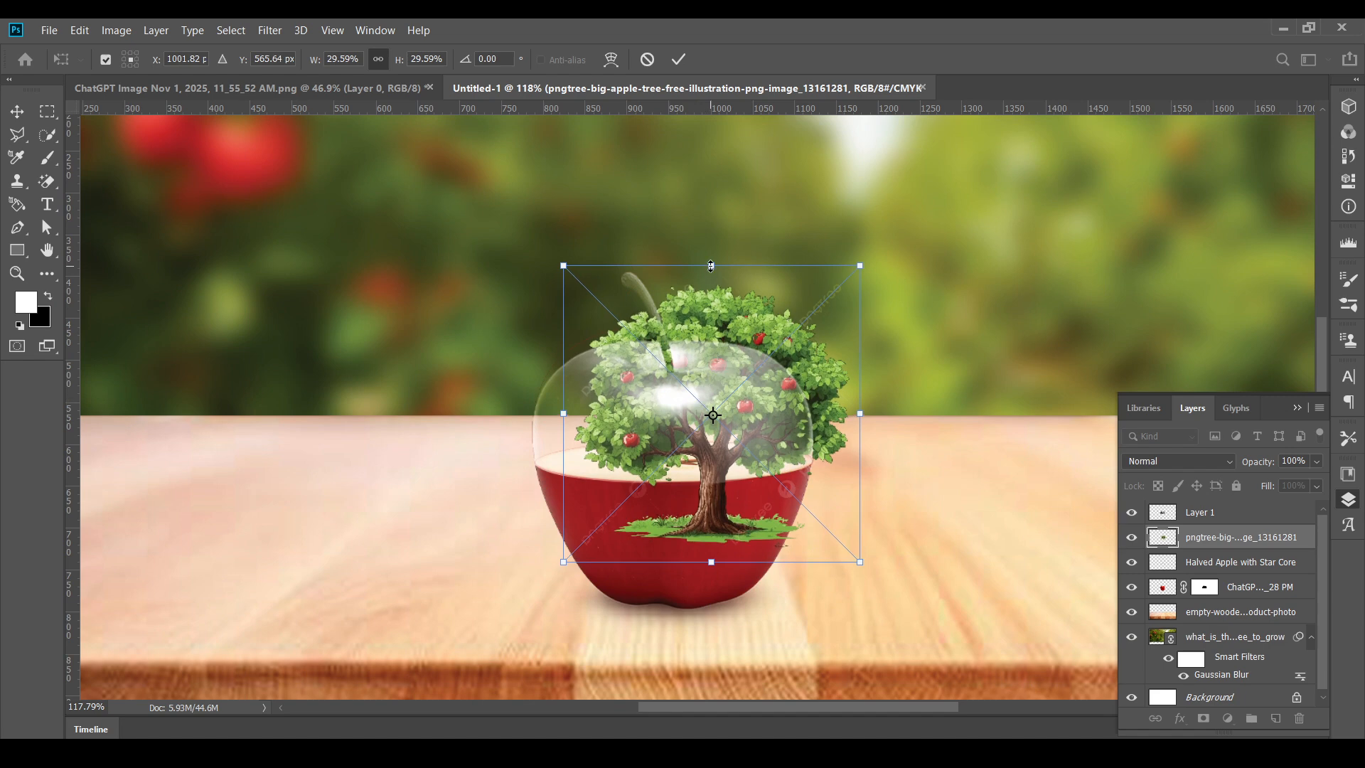
left_click_drag(712, 265, 678, 422)
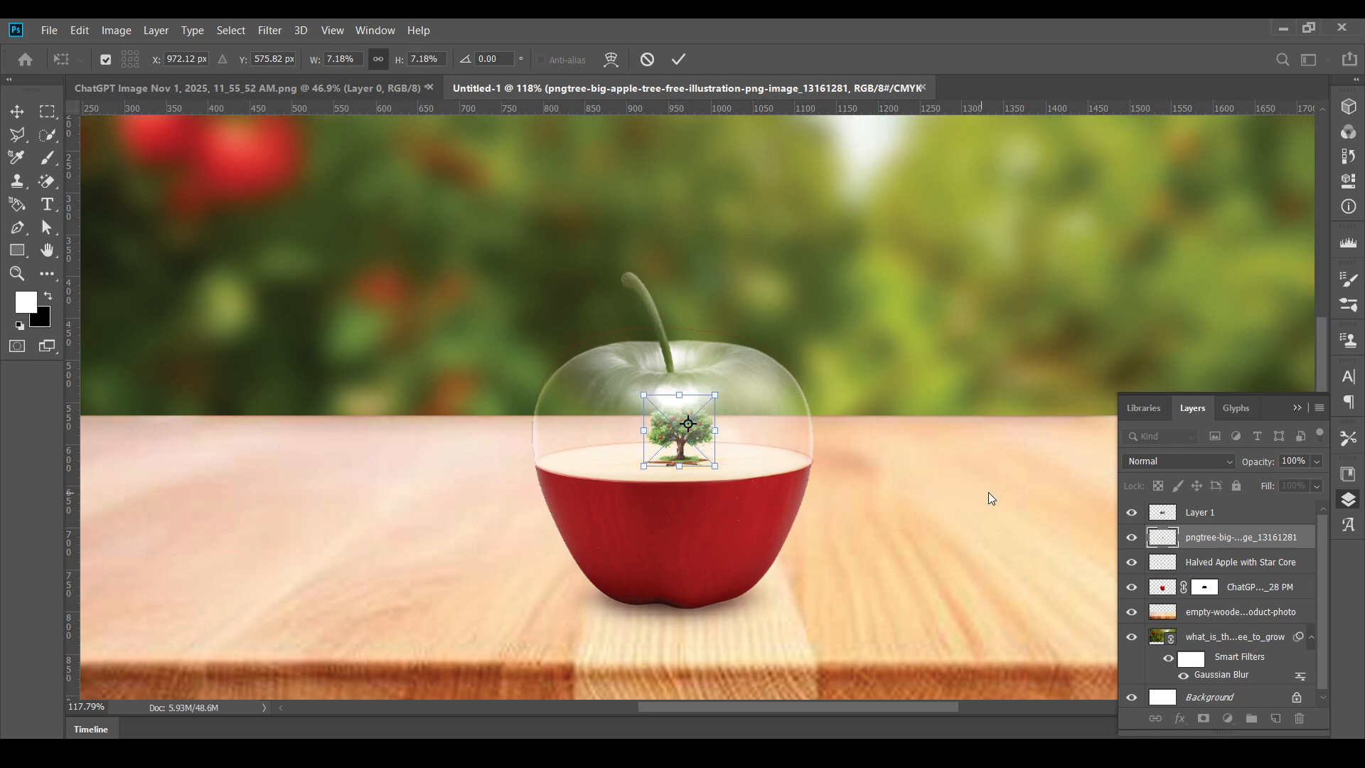
key("Return")
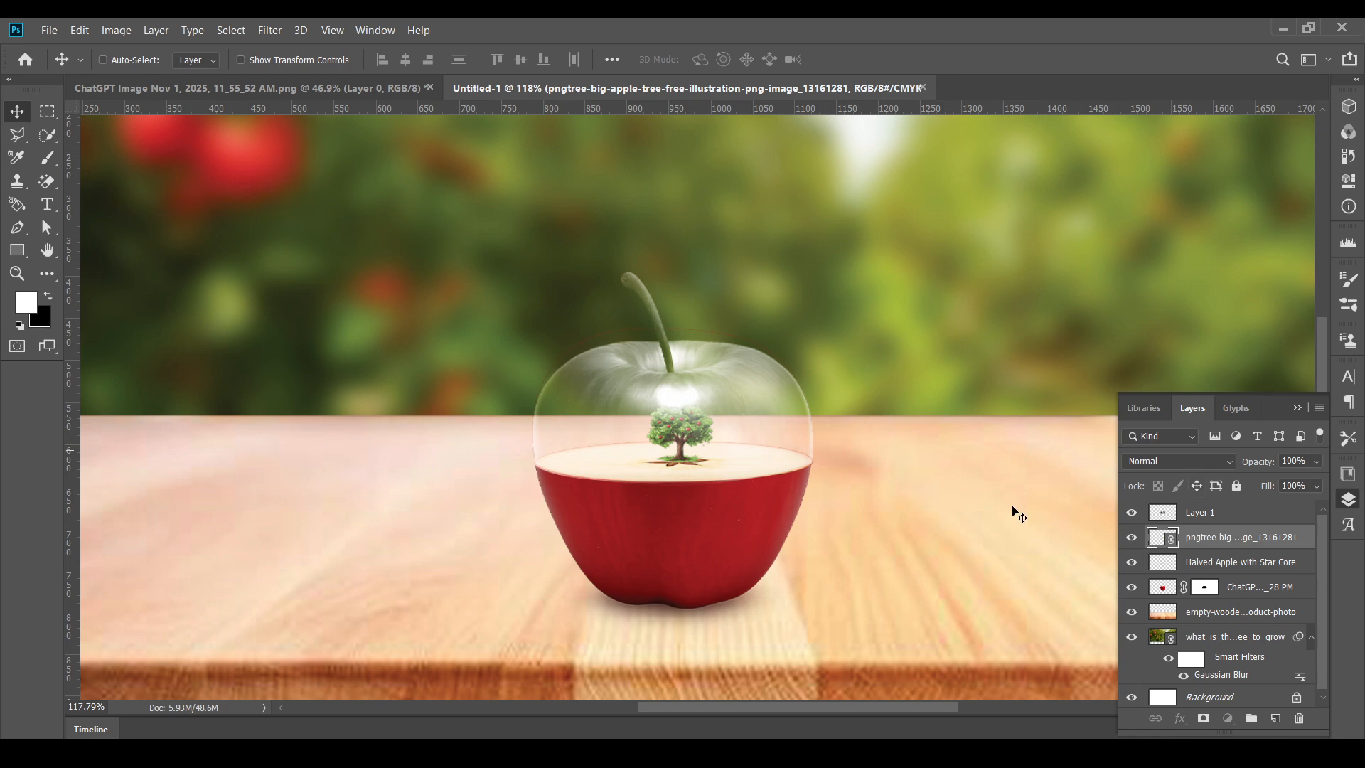
- Move the apple tree layer above Layer 1 in the layer stack
left_click(1218, 513)
scroll(693, 427, "up", 5)
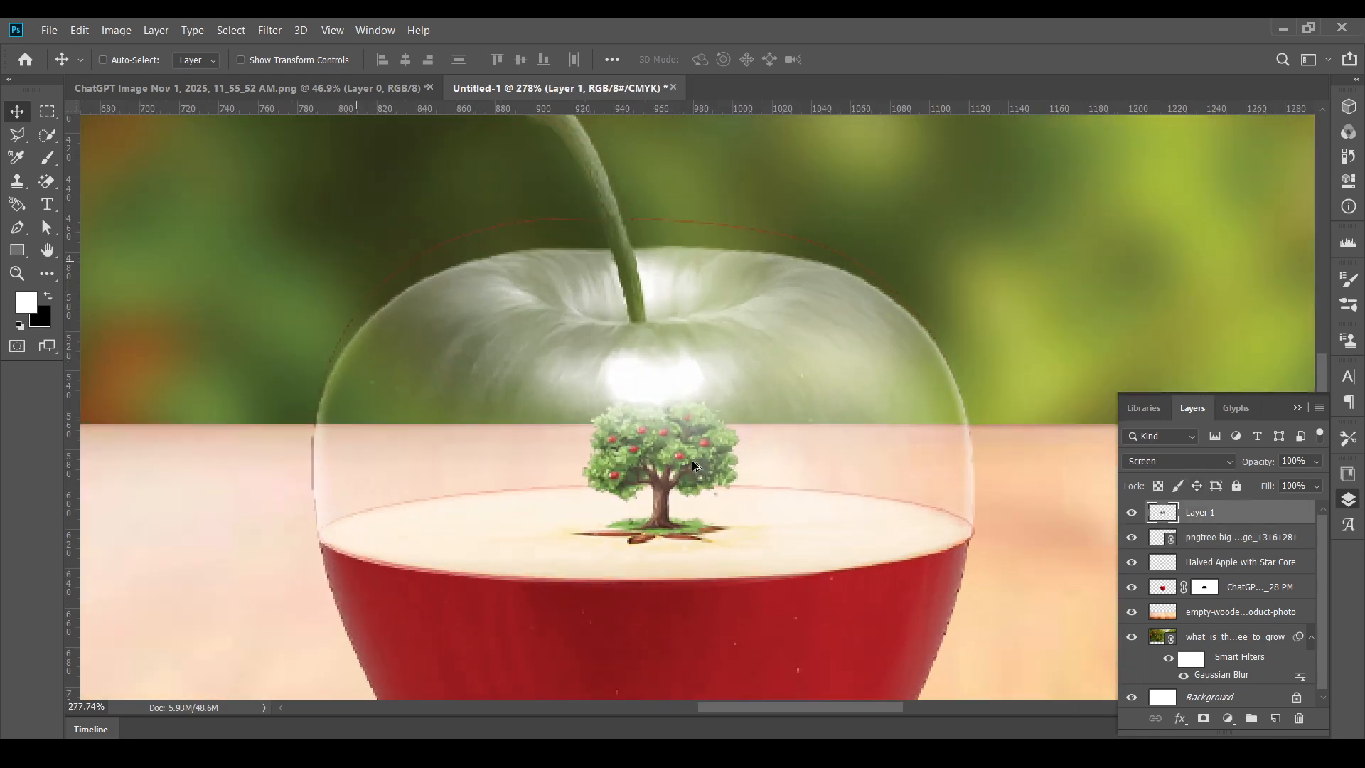
key("ctrl+t")
left_click(1201, 538)
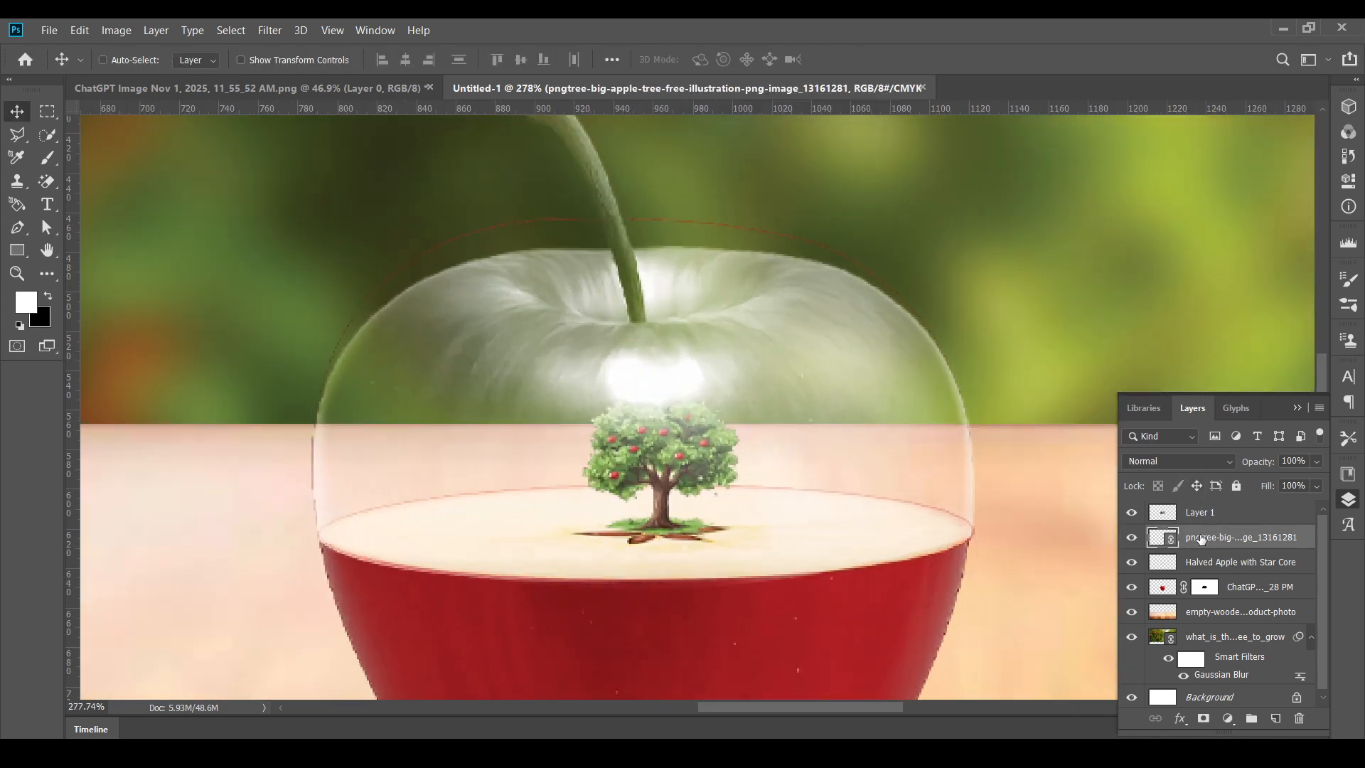
left_click_drag(1246, 543, 1230, 509)
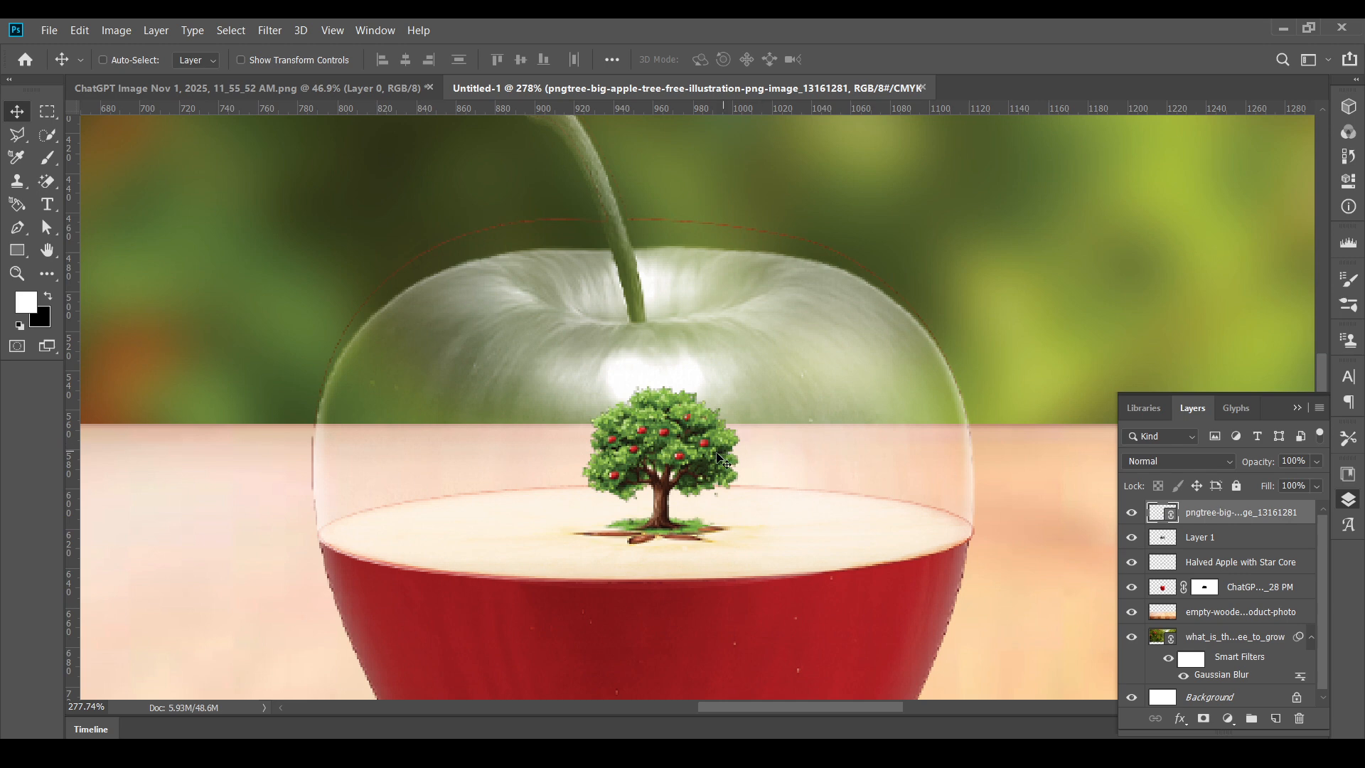
- Enlarge the apple tree to 9.20% width and height, keep its base on the star core, and apply the transform
left_click_drag(721, 461, 681, 488)
key("ctrl+z")
key("ctrl+t")
scroll(686, 416, "down", 3)
left_click_drag(677, 400, 676, 377)
left_click_drag(665, 447, 663, 441)
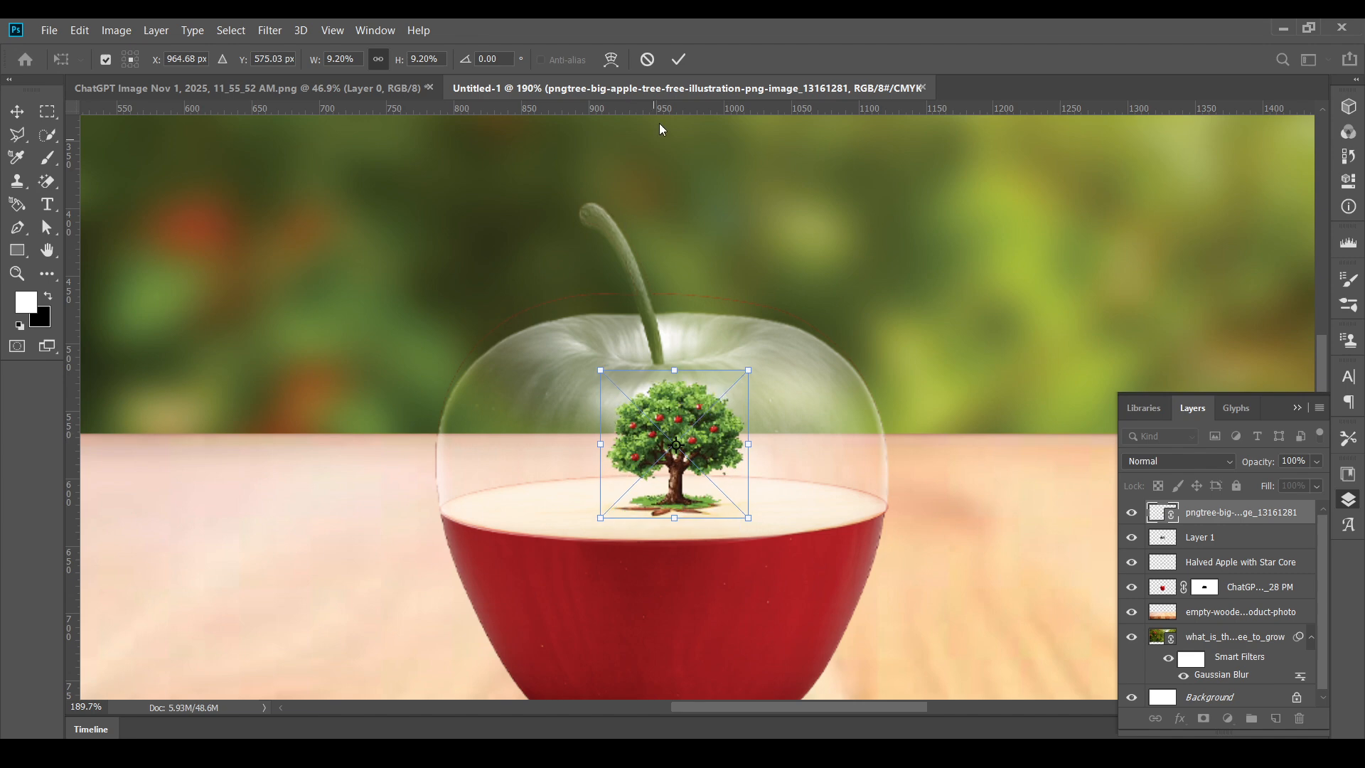
left_click(679, 59)
- Restack the wooden table layer below the masked red apple and the apple tree layer between Layer 1 and Halved Apple with Star Core
scroll(715, 311, "down", 2)
scroll(713, 307, "down", 3)
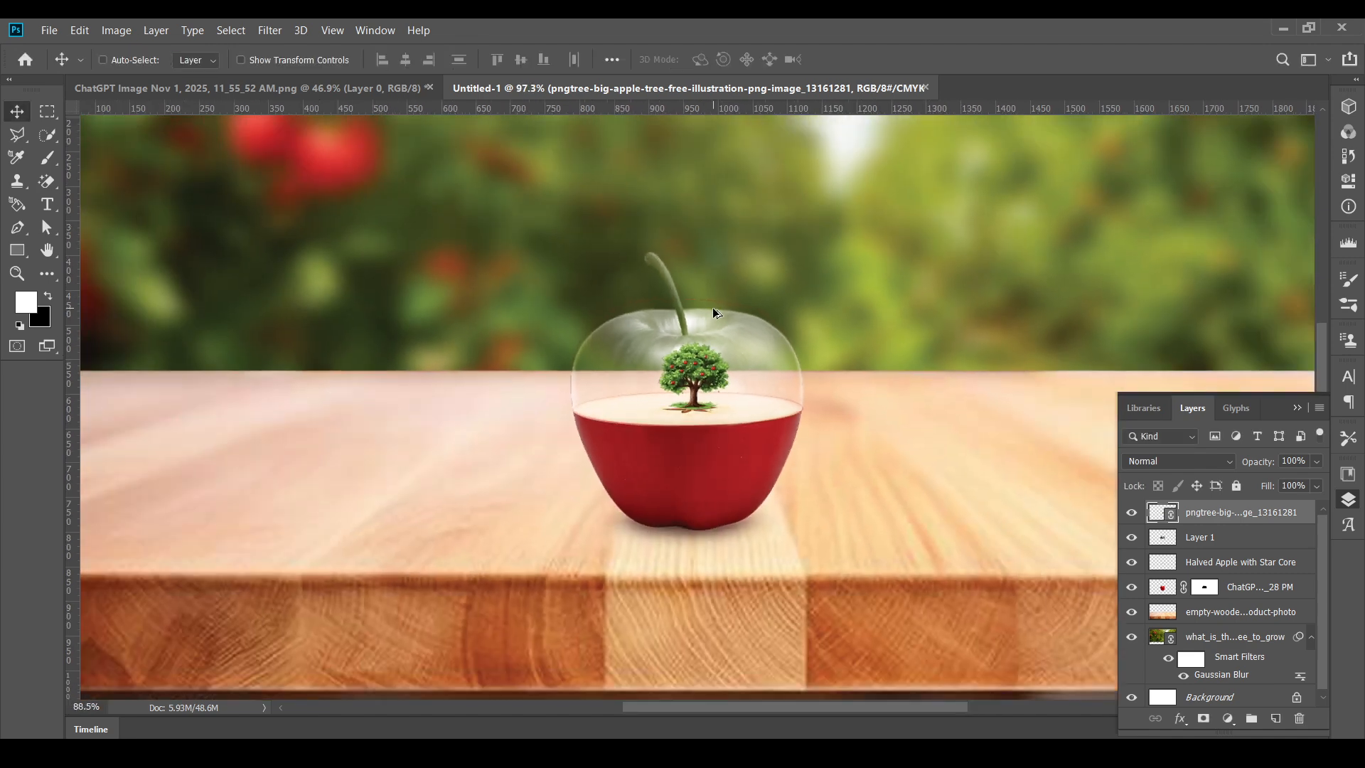
scroll(715, 335, "up", 1)
left_click_drag(701, 442, 701, 445)
left_click_drag(1223, 517, 1212, 551)
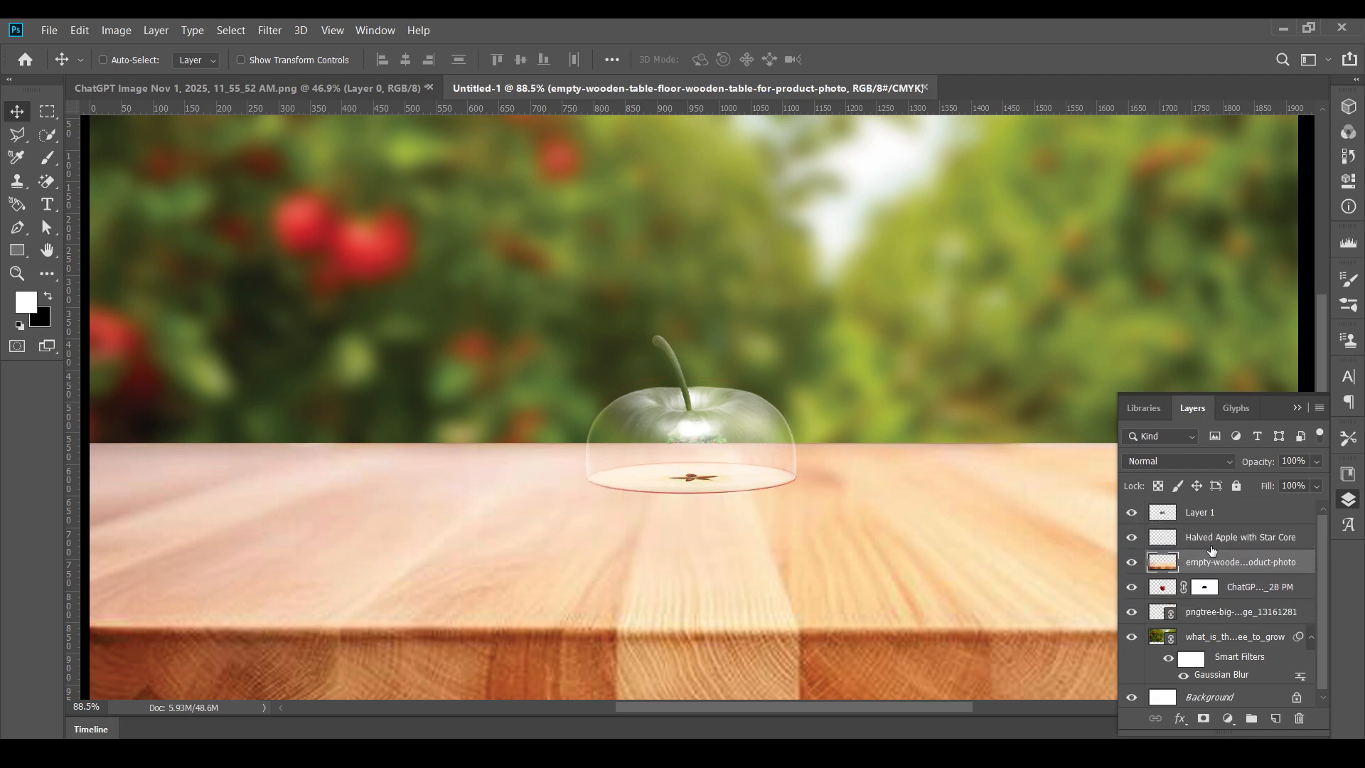
key("ctrl+bracketleft")
key("ctrl+bracketleft")
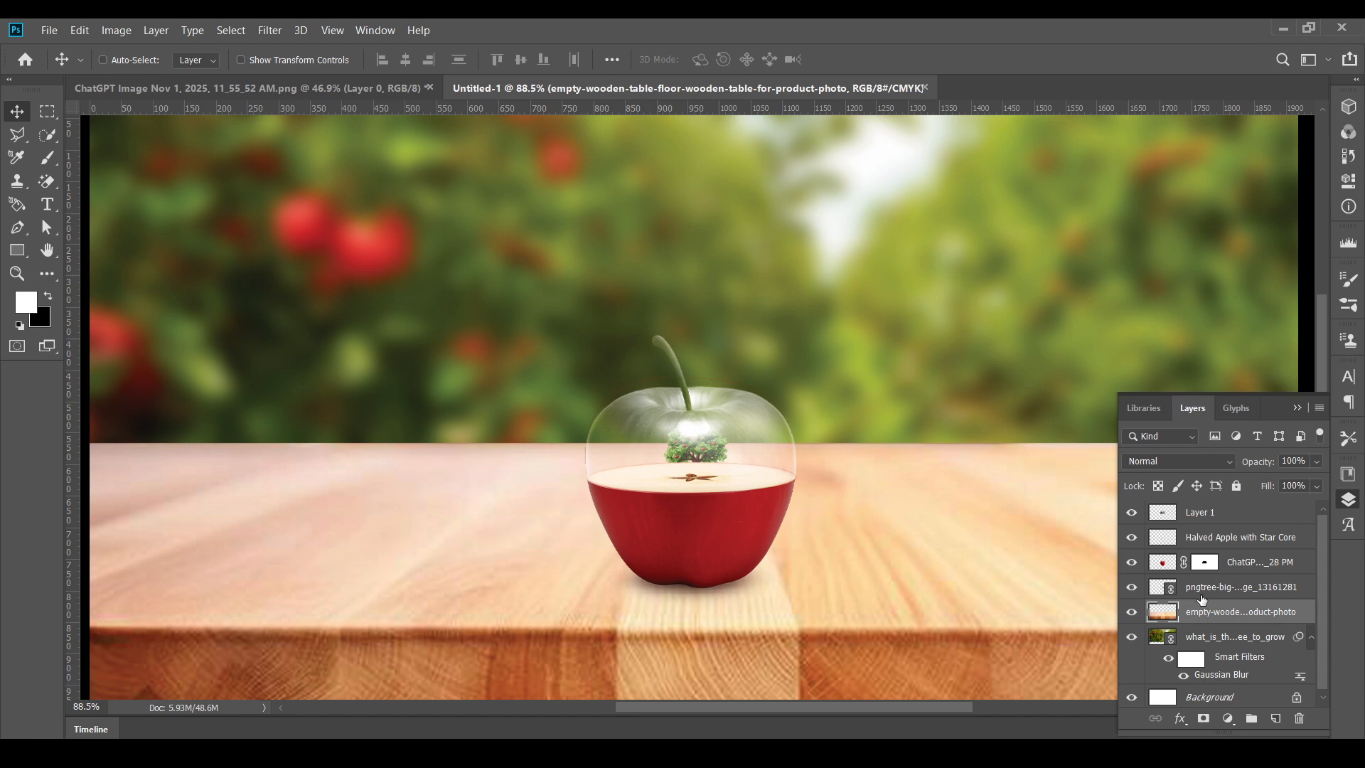
left_click(1207, 590)
left_click_drag(1207, 590, 1194, 541)
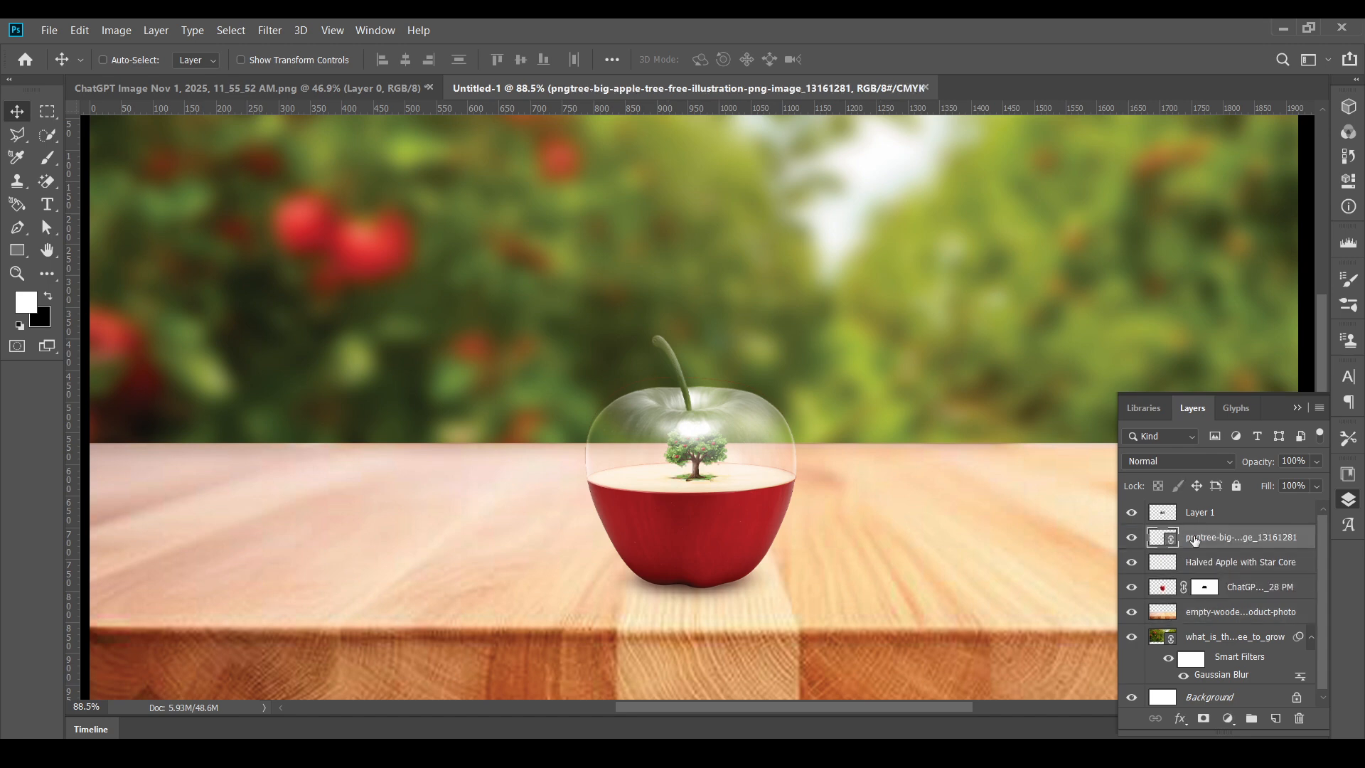
- Shrink the apple tree to 5.83% width and height on the slice's star core and apply the transform
scroll(698, 454, "up", 5)
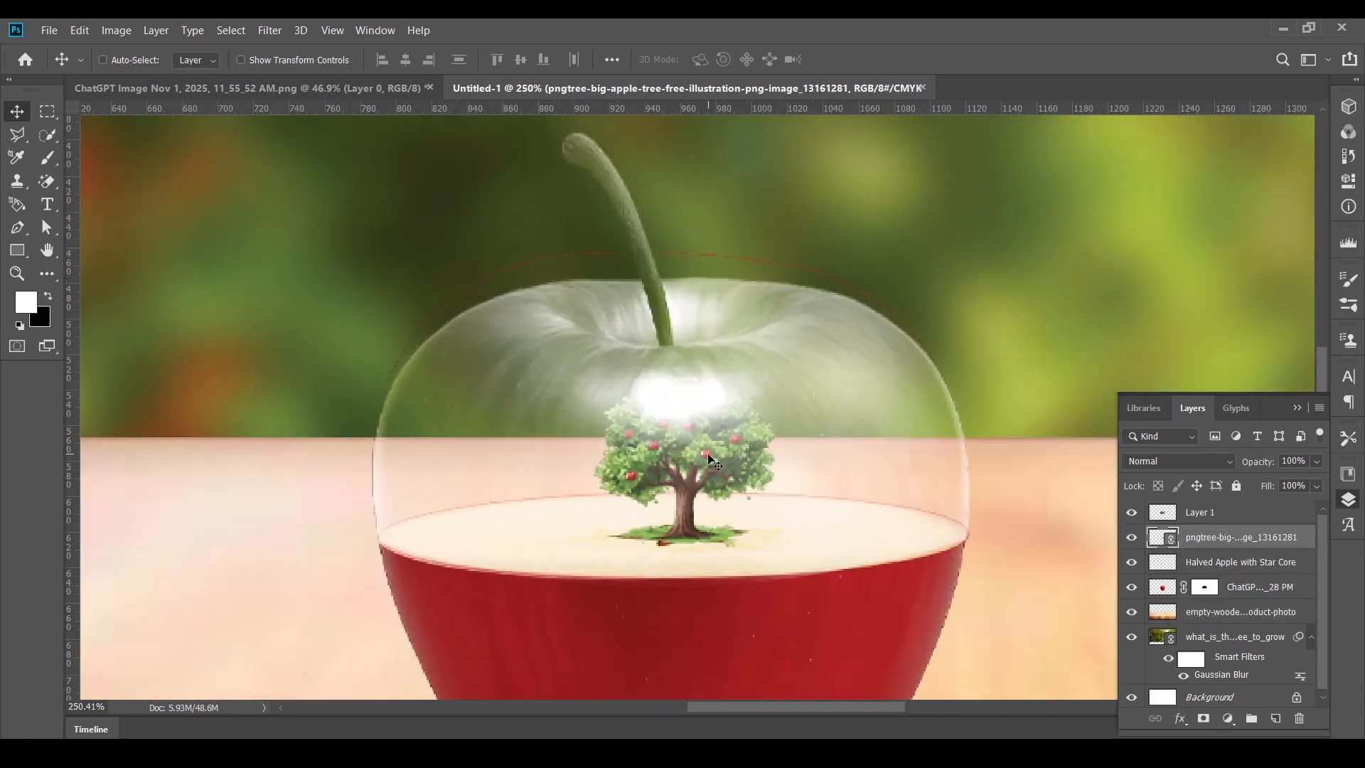
left_click_drag(709, 460, 717, 455)
scroll(720, 462, "down", 2)
scroll(720, 462, "down", 2)
key("ctrl+t")
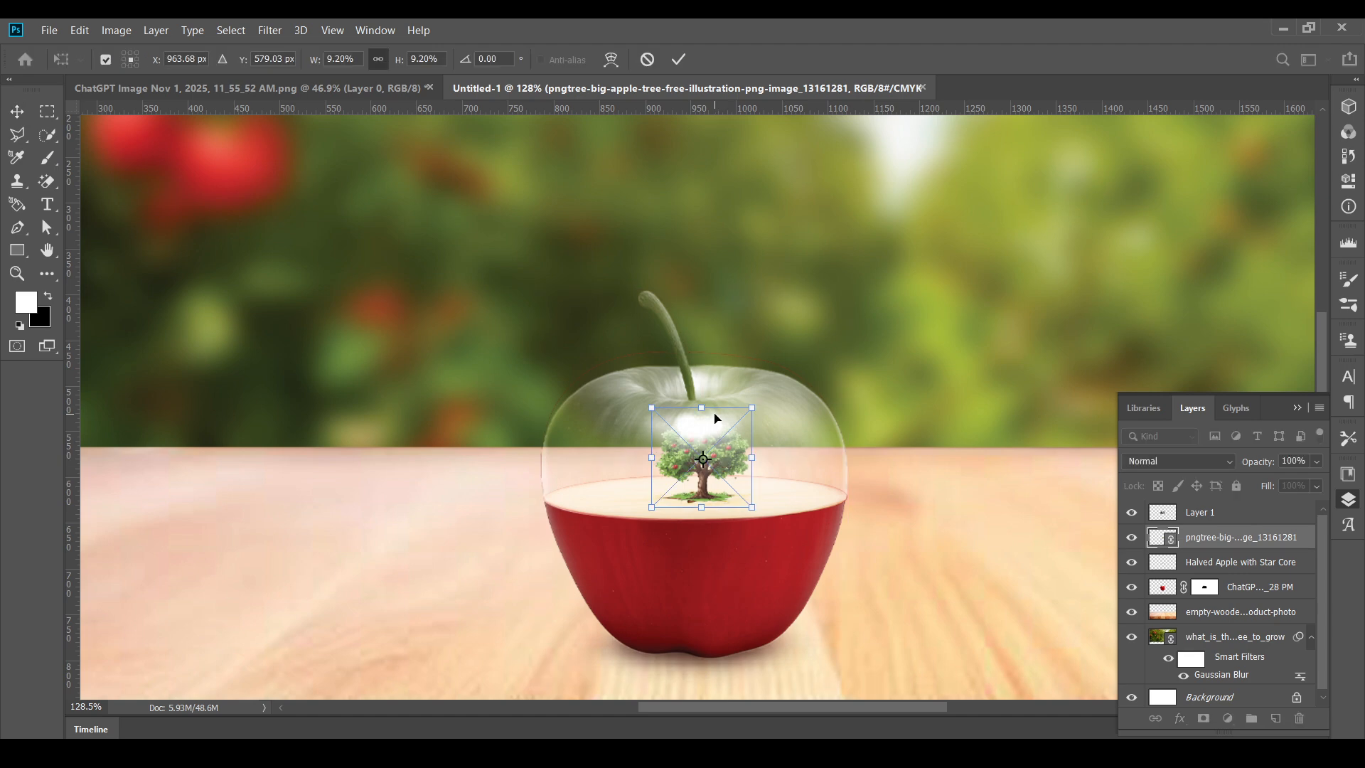
left_click_drag(701, 408, 714, 473)
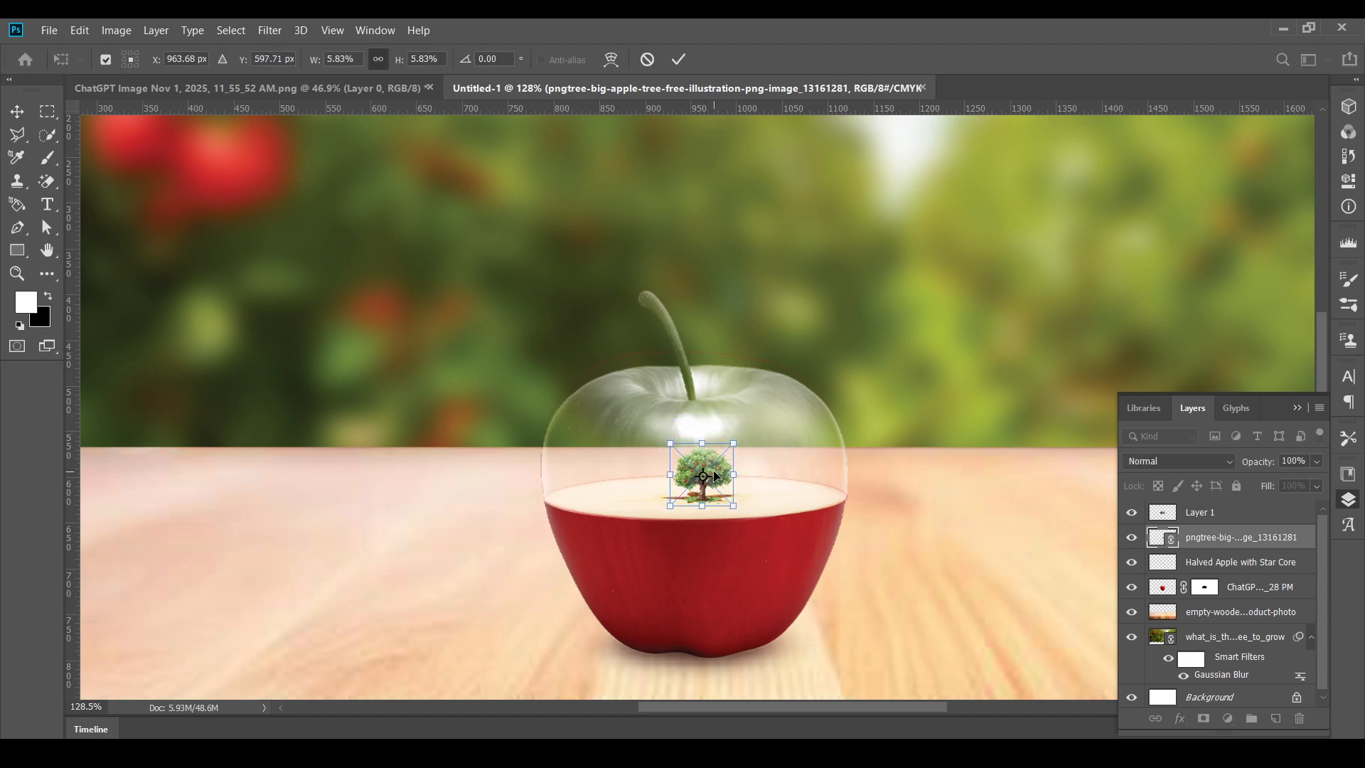
left_click(679, 59)
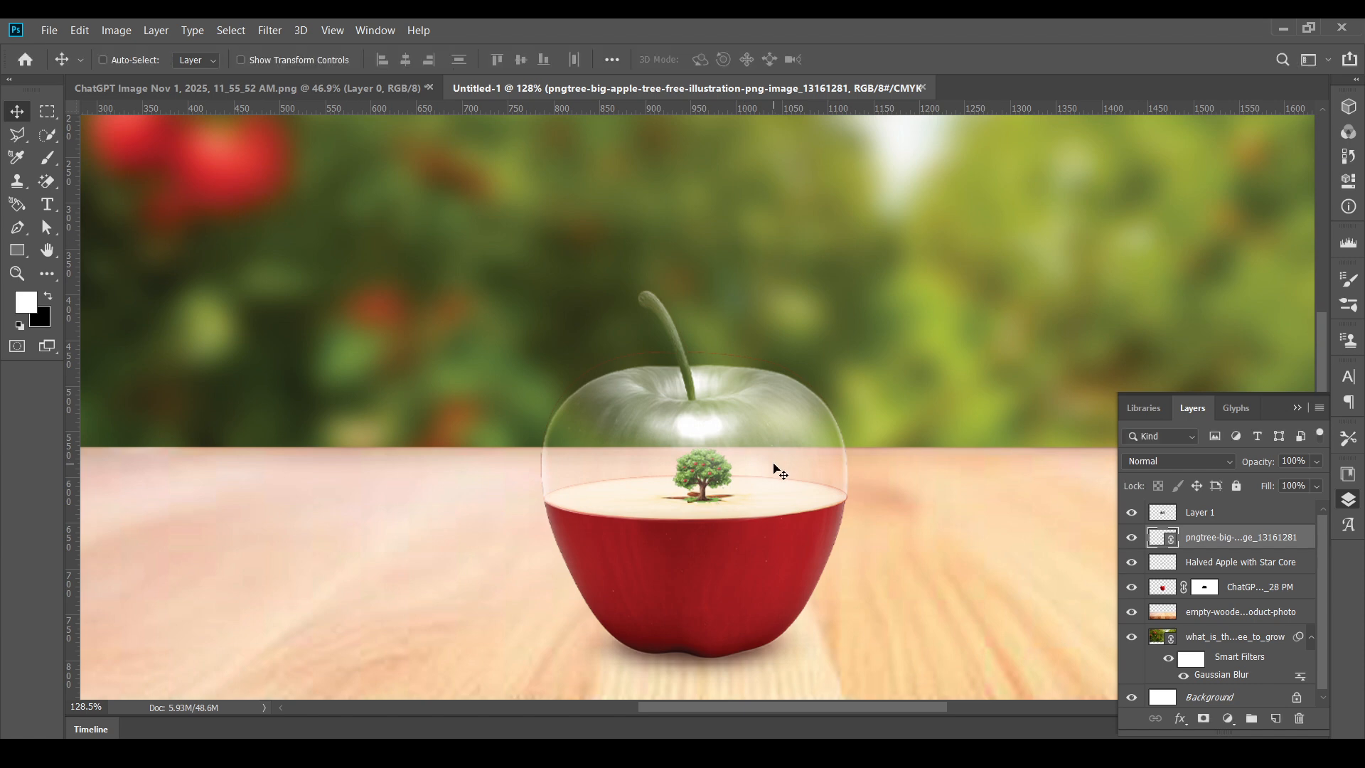
- Scale the apple tree to 6.68% width and height, extending its crown upward, and apply the transform
scroll(739, 514, "up", 5)
scroll(739, 512, "down", 4)
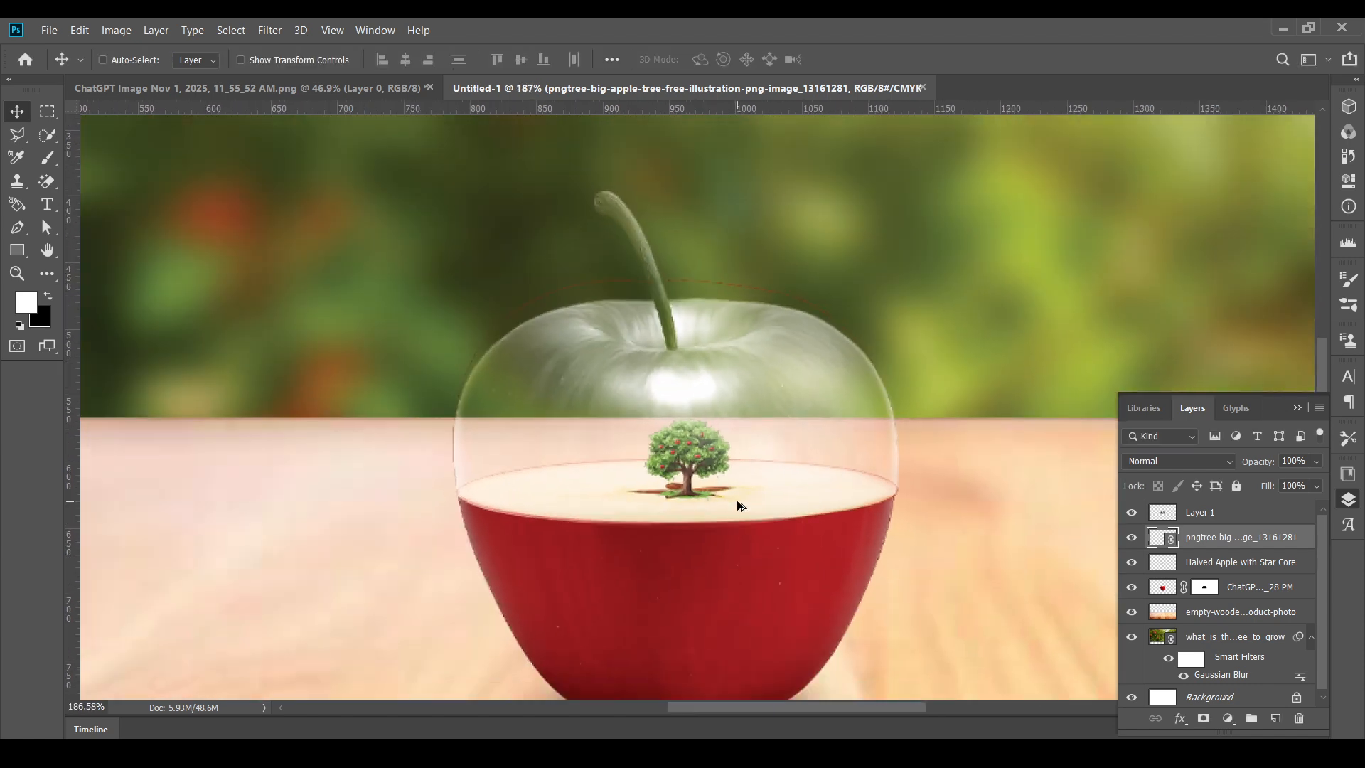
scroll(701, 492, "up", 6)
key("ctrl+t")
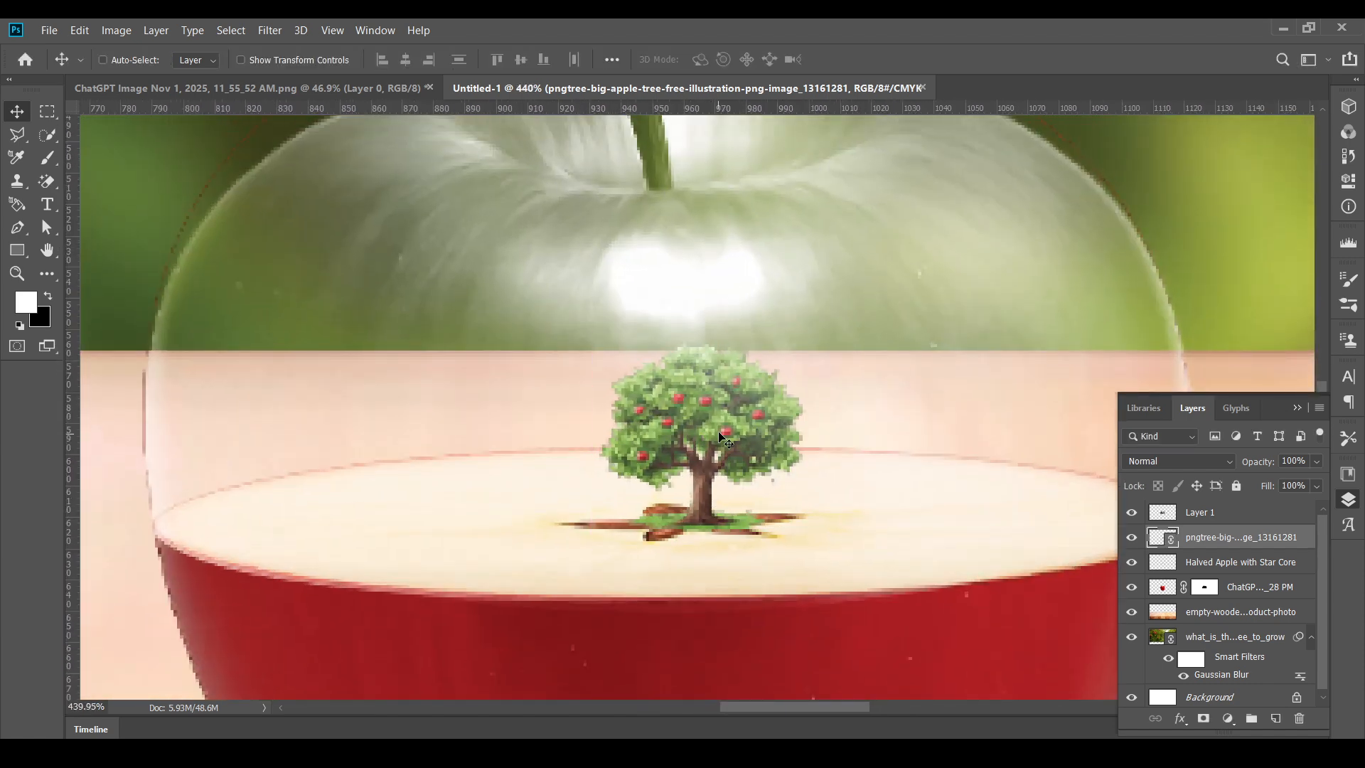
left_click_drag(701, 327, 699, 293)
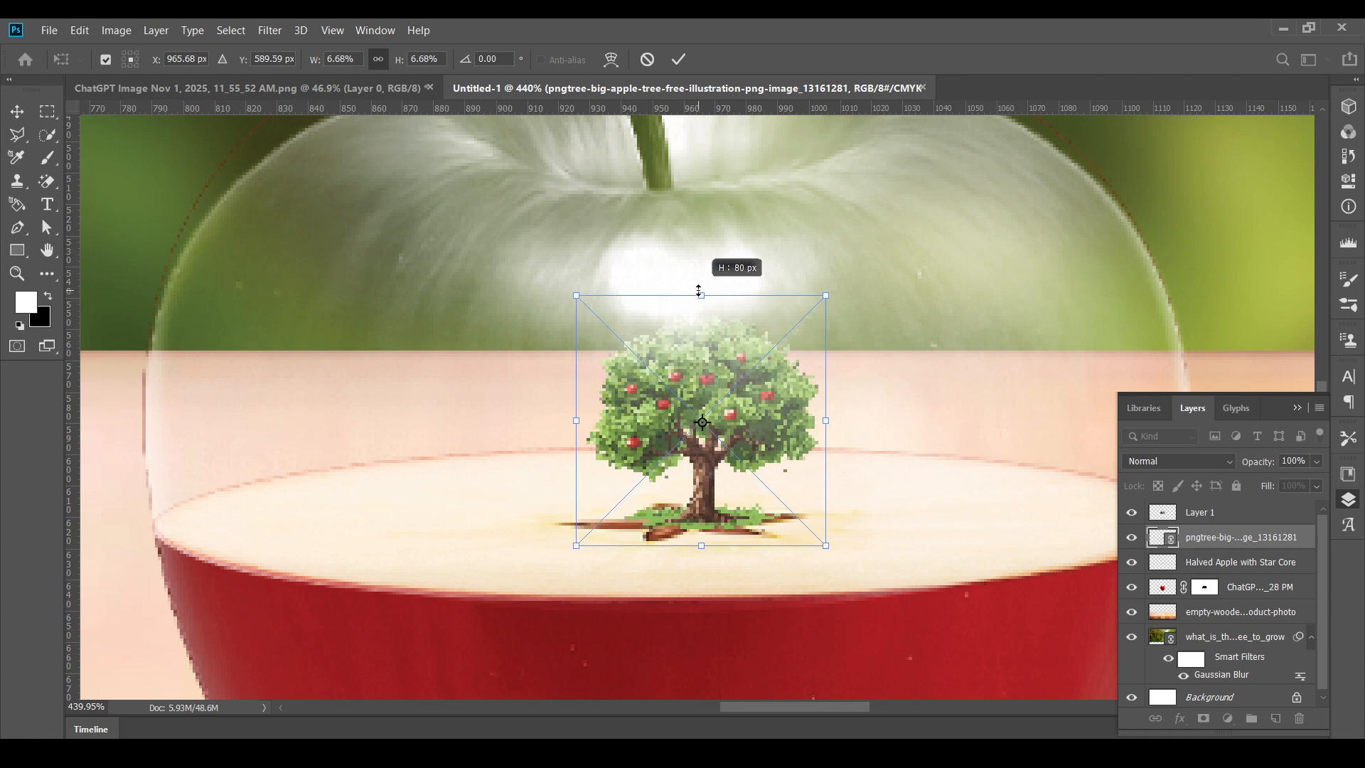
left_click(679, 59)
- Enlarge the apple tree until its crown overlaps the glass highlight, keeping its trunk base on the star core
scroll(731, 291, "down", 8)
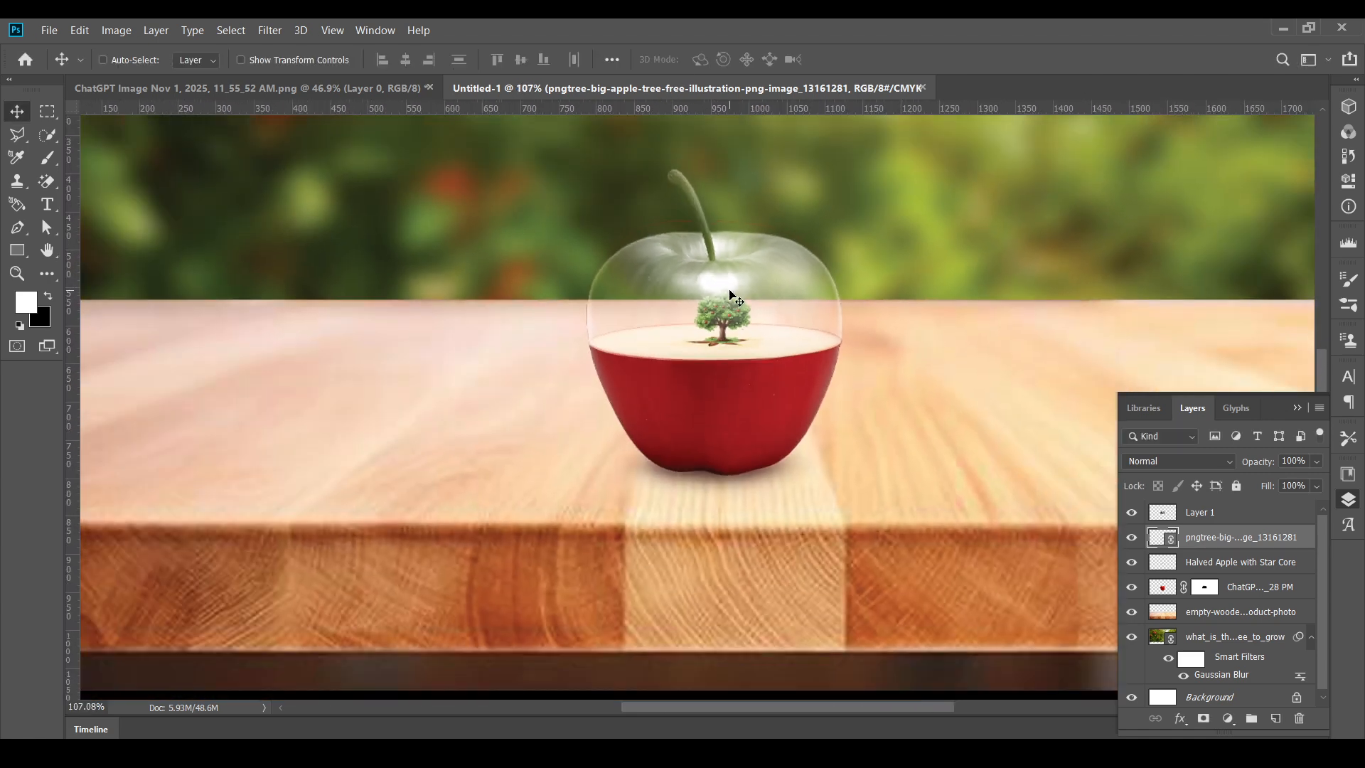
left_click_drag(731, 290, 722, 406)
scroll(722, 406, "down", 2)
scroll(722, 406, "up", 6)
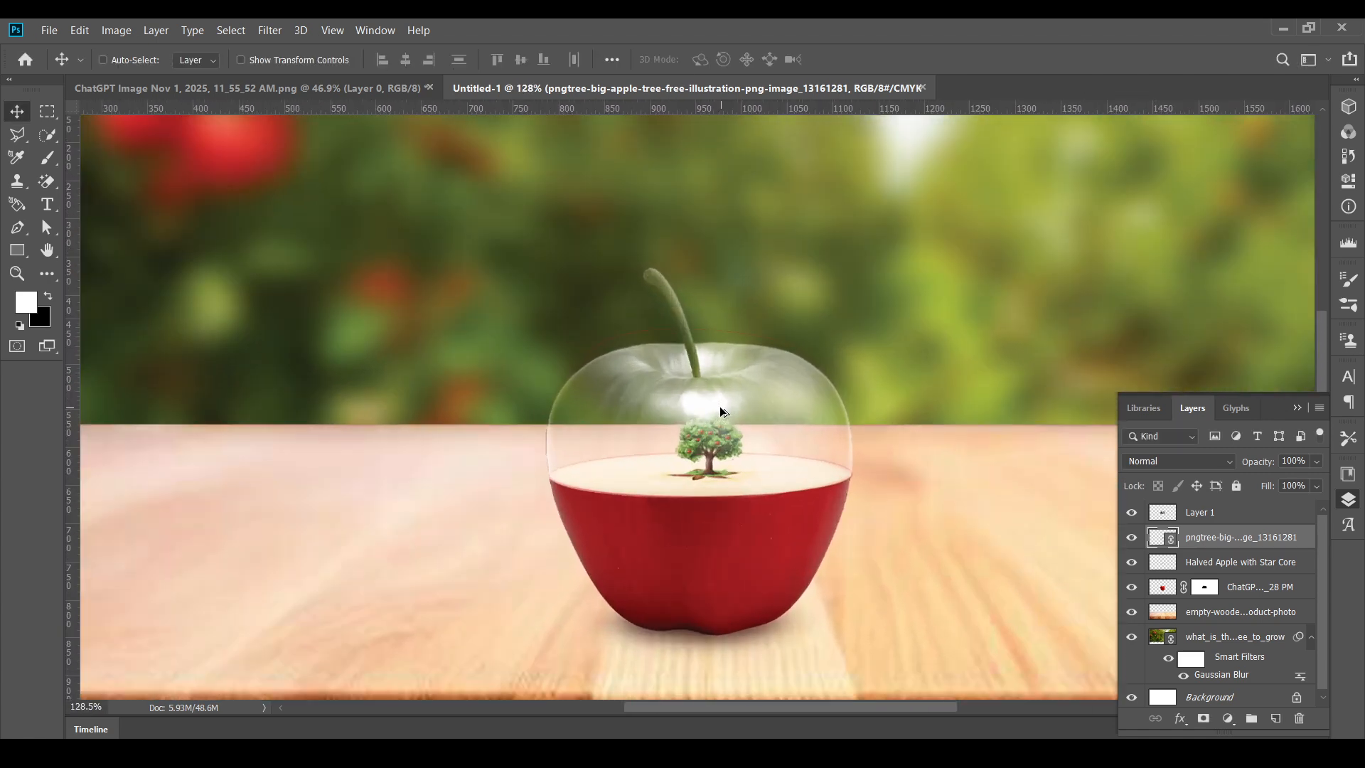
key("ctrl+t")
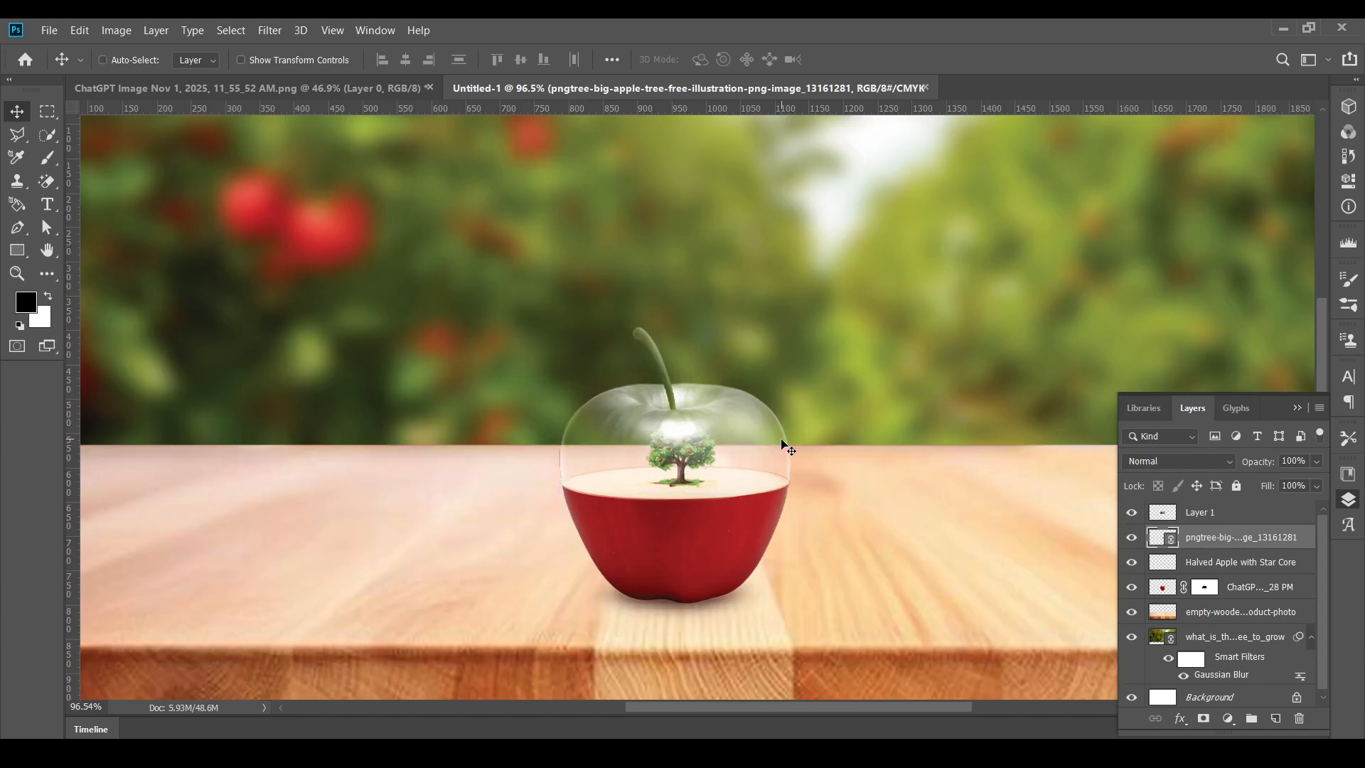
scroll(630, 464, "up", 4)
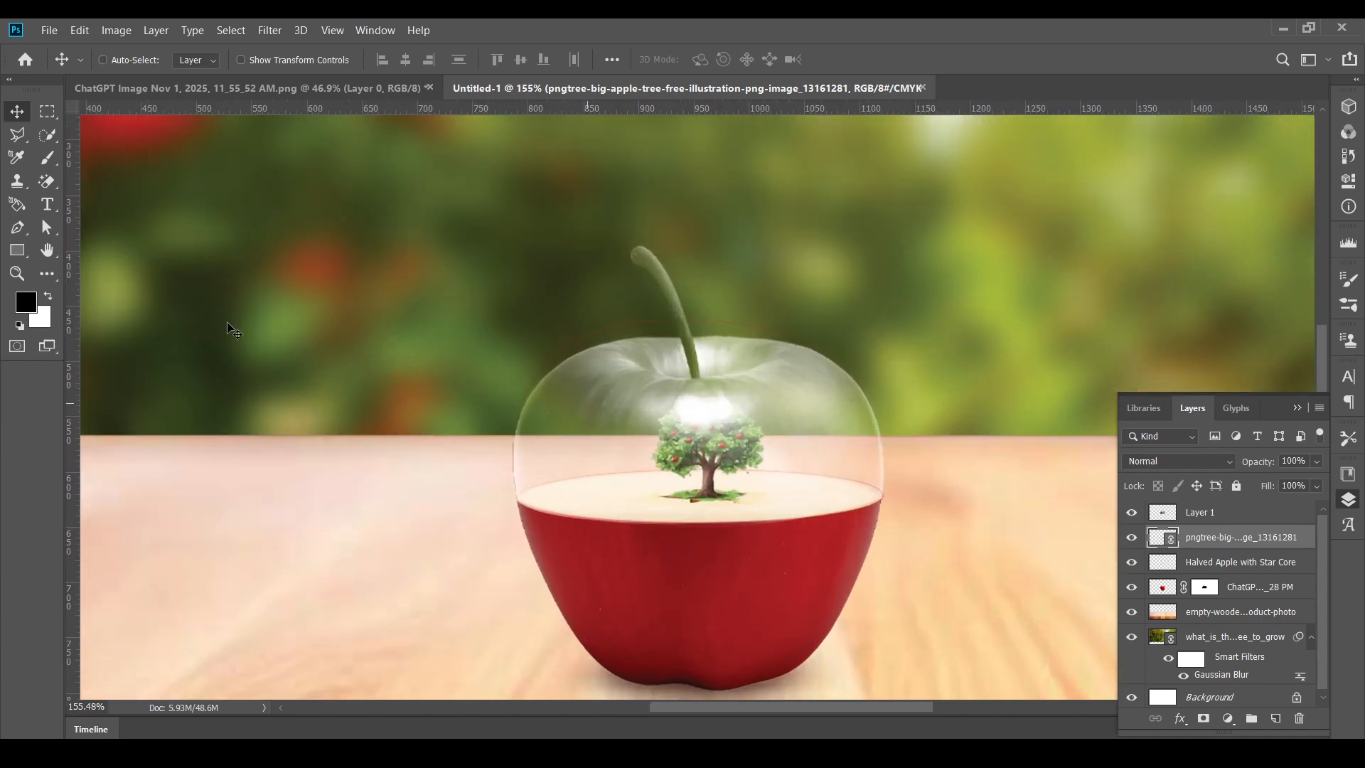
- Paint out Layer 1's bright highlight over the tree's crown with a soft black 50 px brush at 13% opacity
left_click(47, 158)
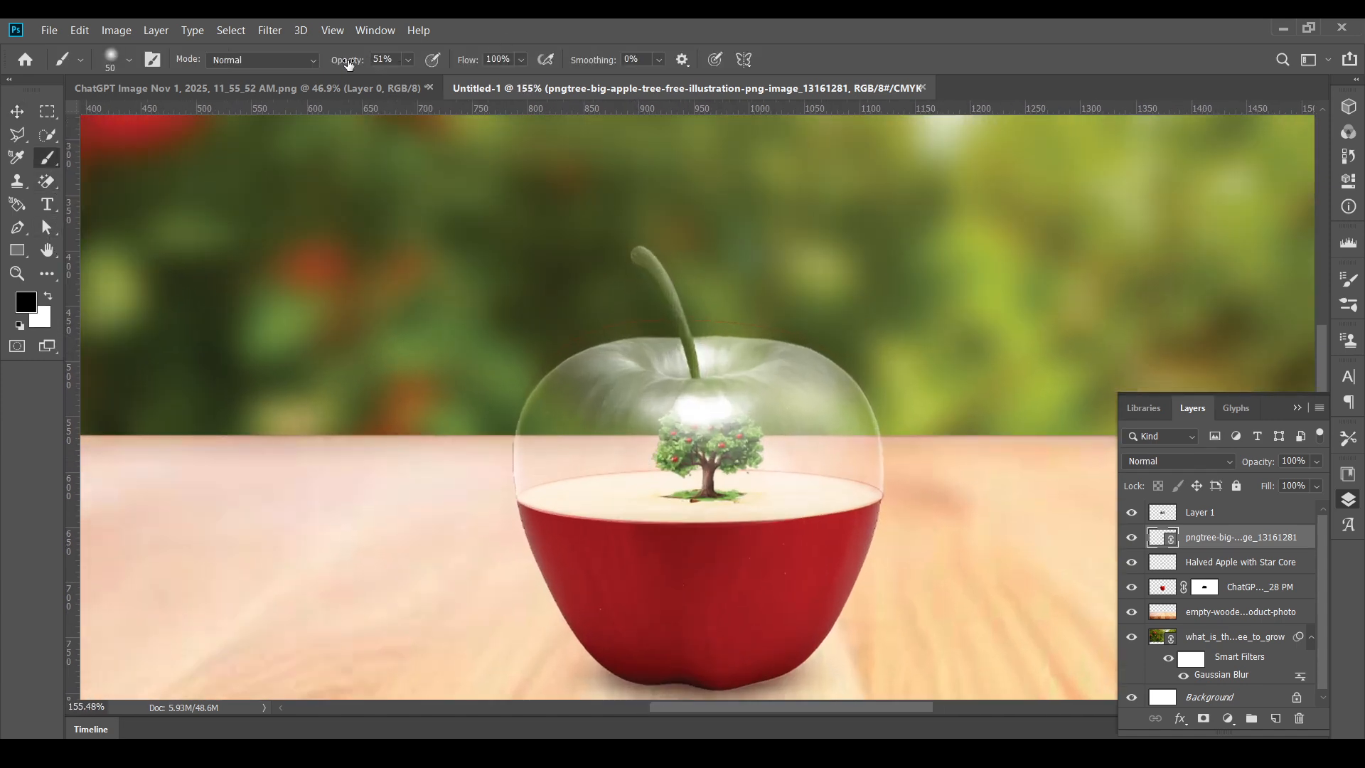
left_click_drag(341, 64, 313, 67)
left_click(1198, 509)
mouse_move(713, 391)
left_mouse_down()
mouse_move(679, 407)
mouse_move(734, 409)
mouse_move(656, 405)
mouse_move(728, 419)
mouse_move(752, 407)
mouse_move(695, 431)
left_mouse_up()
key("v")
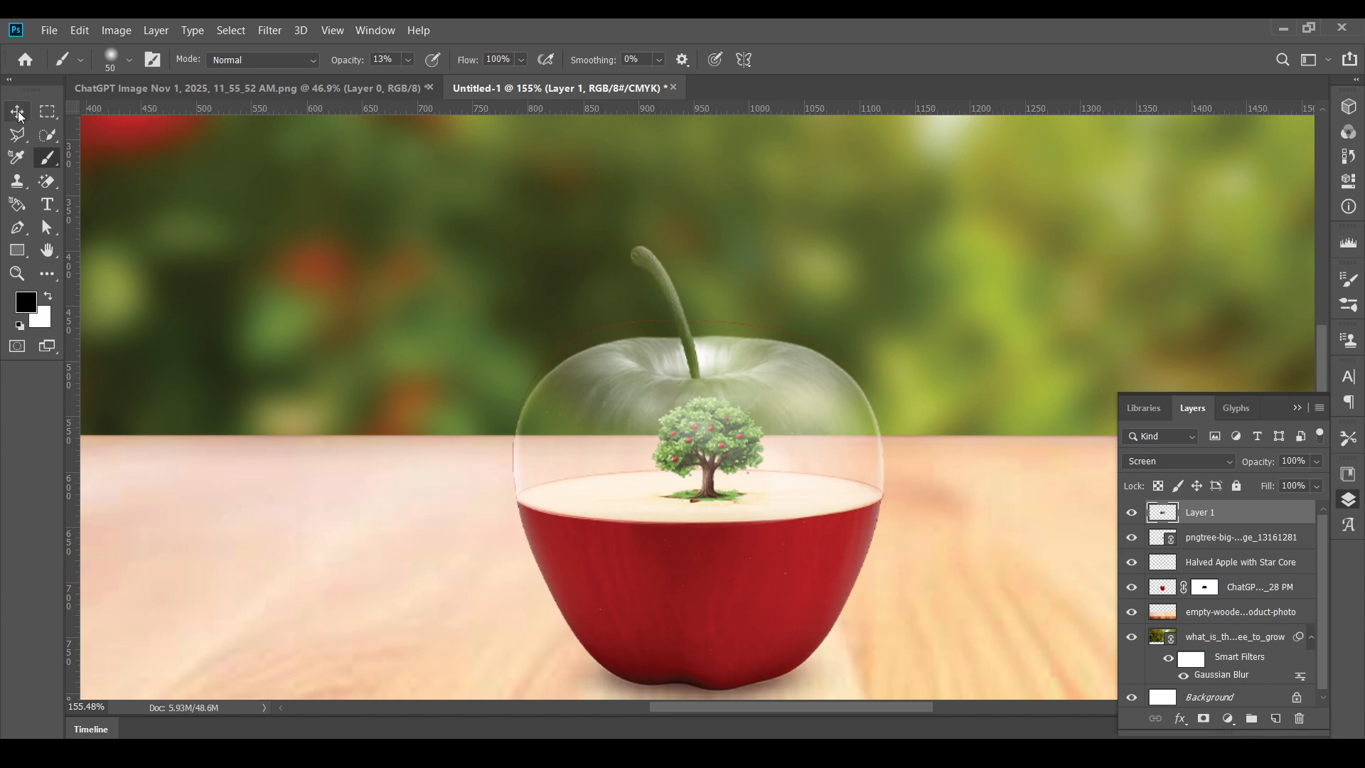
scroll(713, 467, "down", 6)
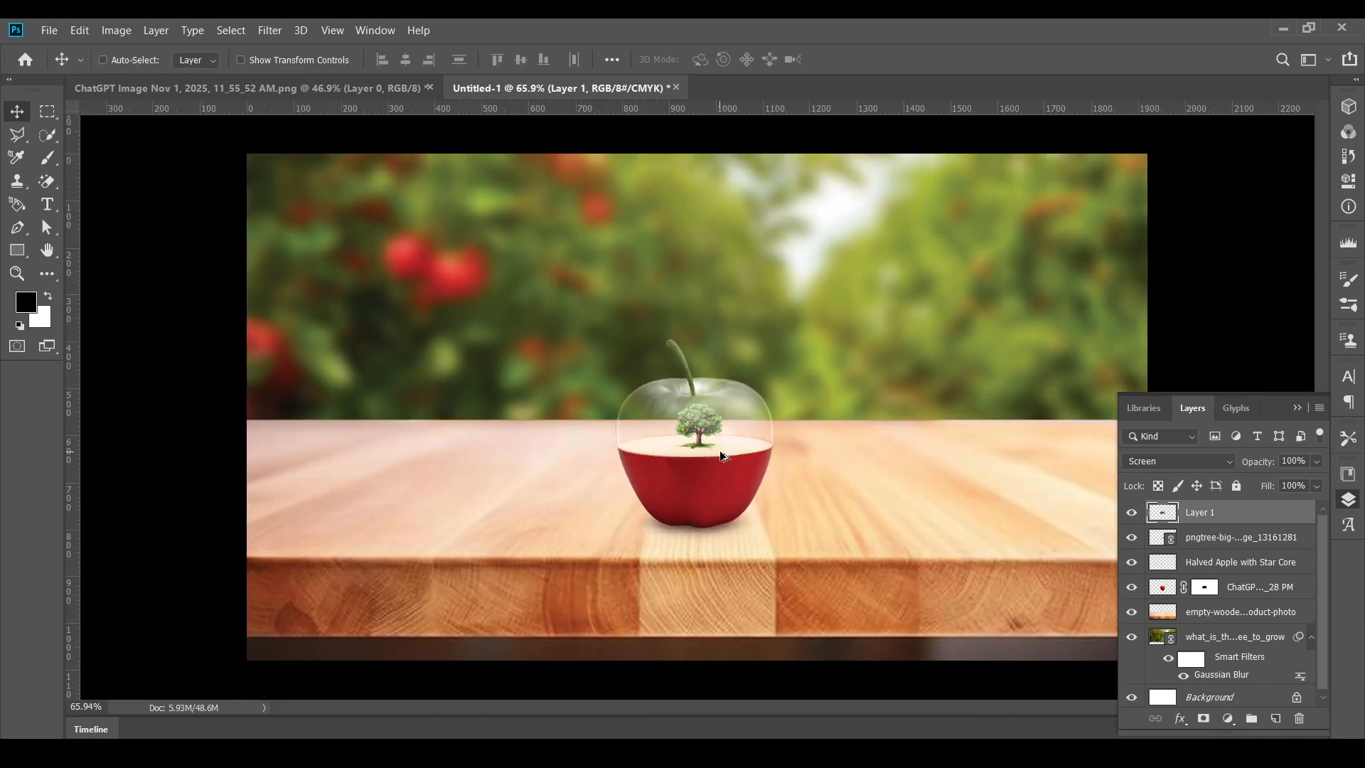
scroll(720, 451, "up", 2)
scroll(720, 451, "up", 1)
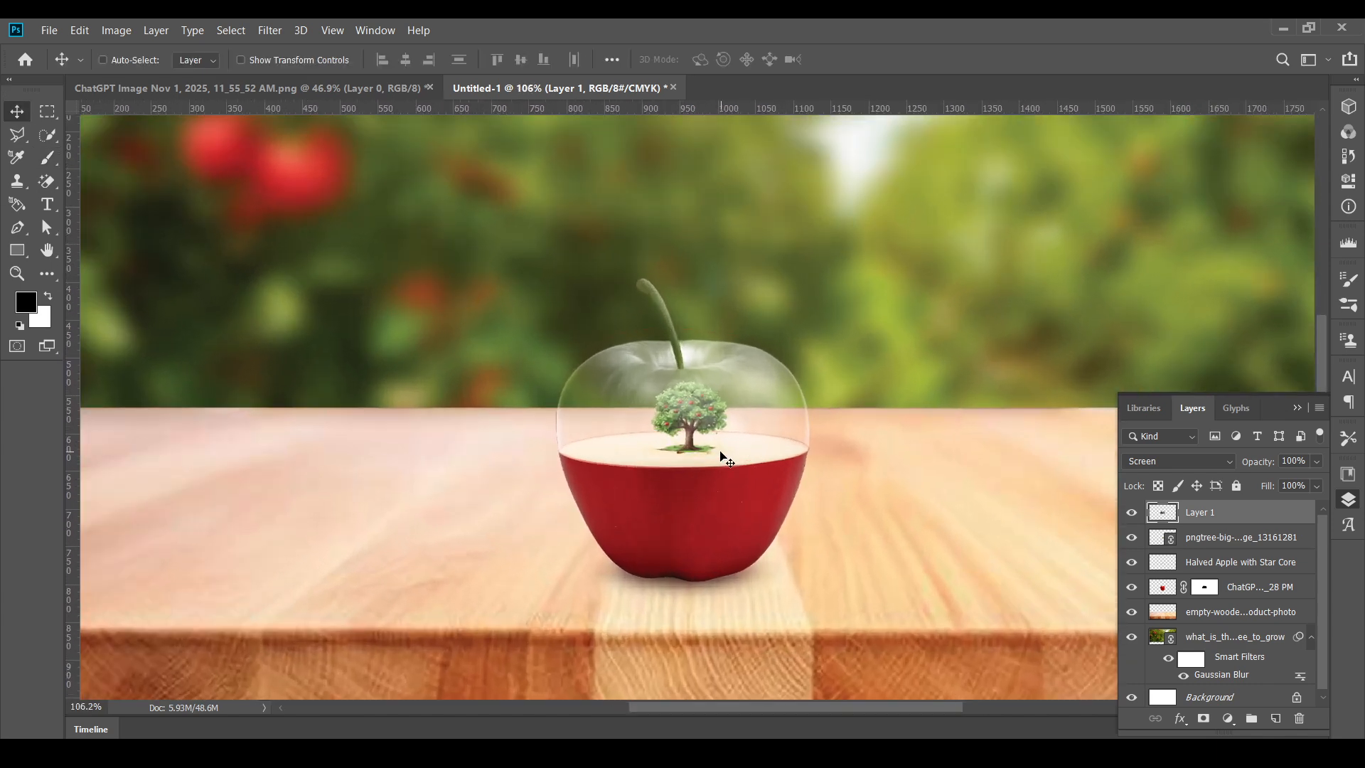